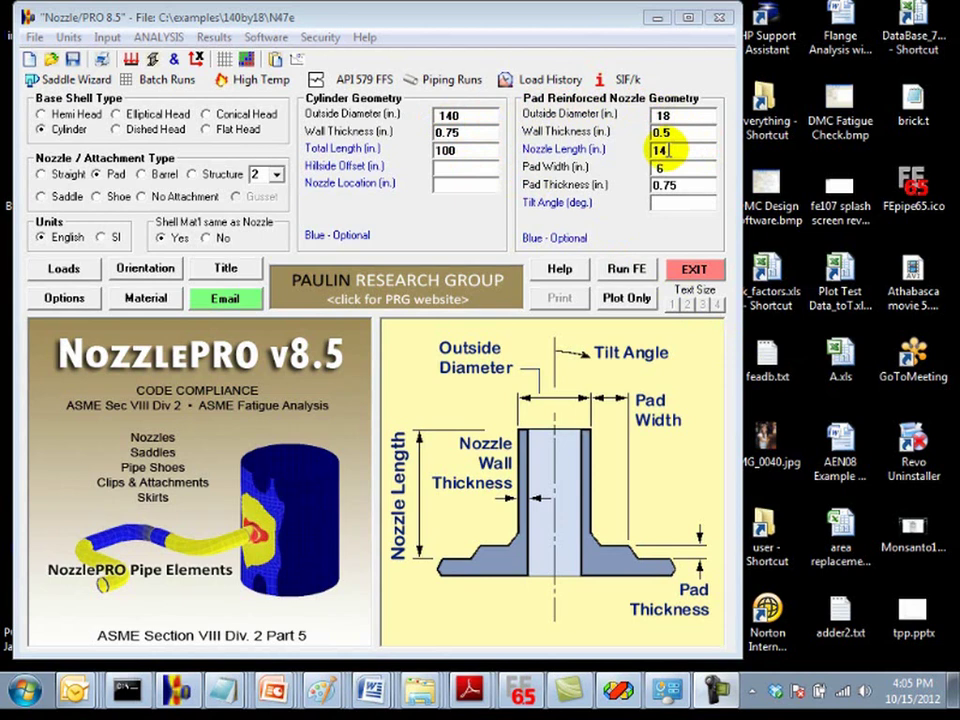
Review the nozzle loads and pressure, and the operating cycles among the analysis options, for the pad-reinforced nozzle
left_click(668, 168)
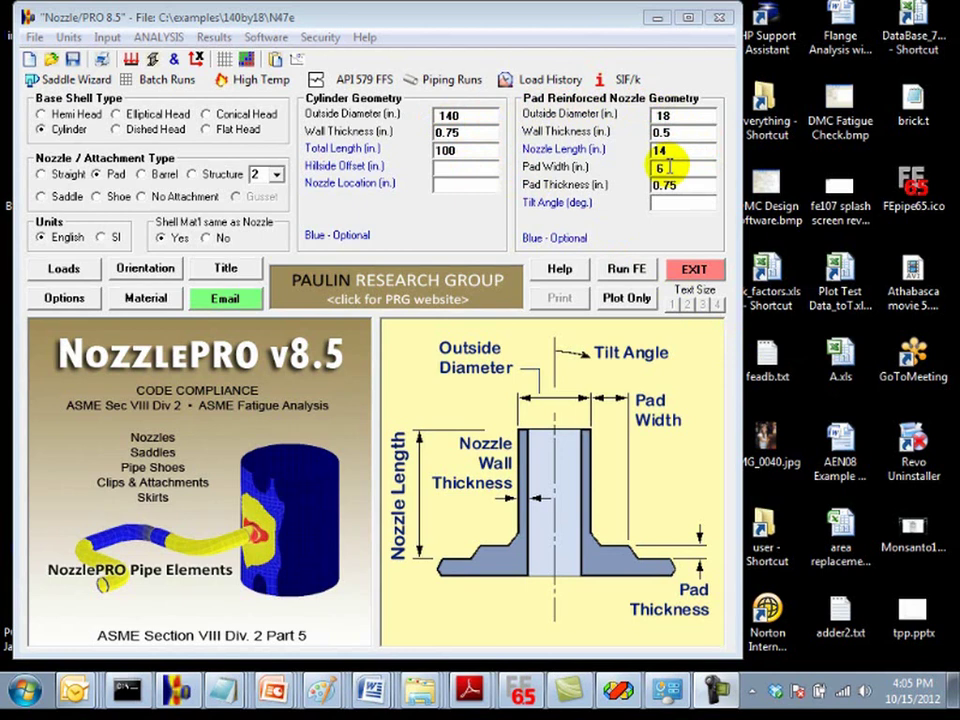
left_click(64, 268)
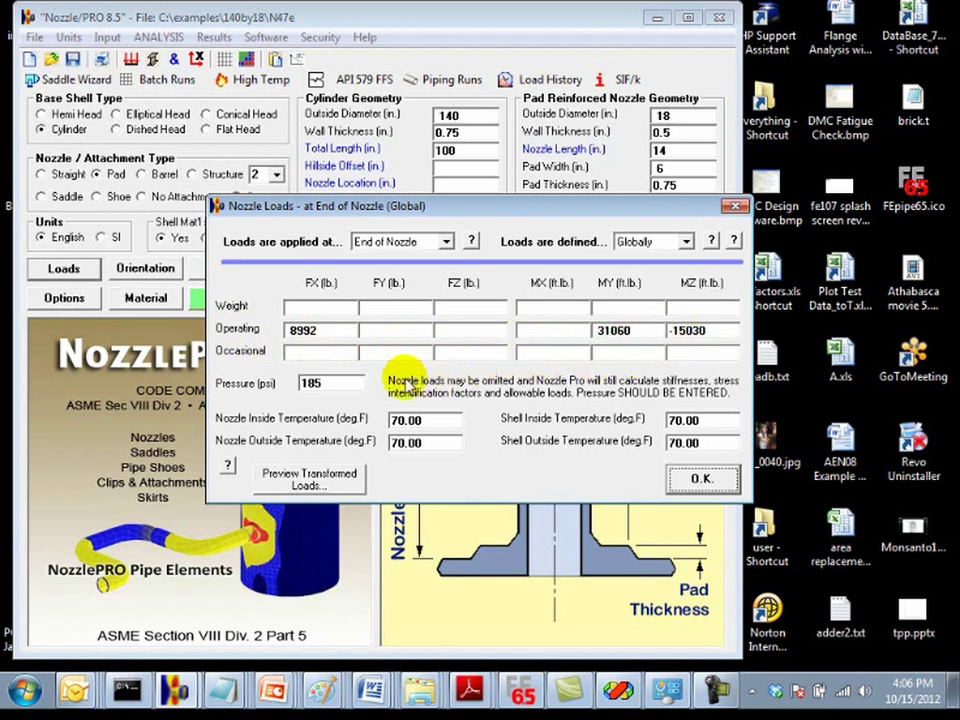
left_click(701, 478)
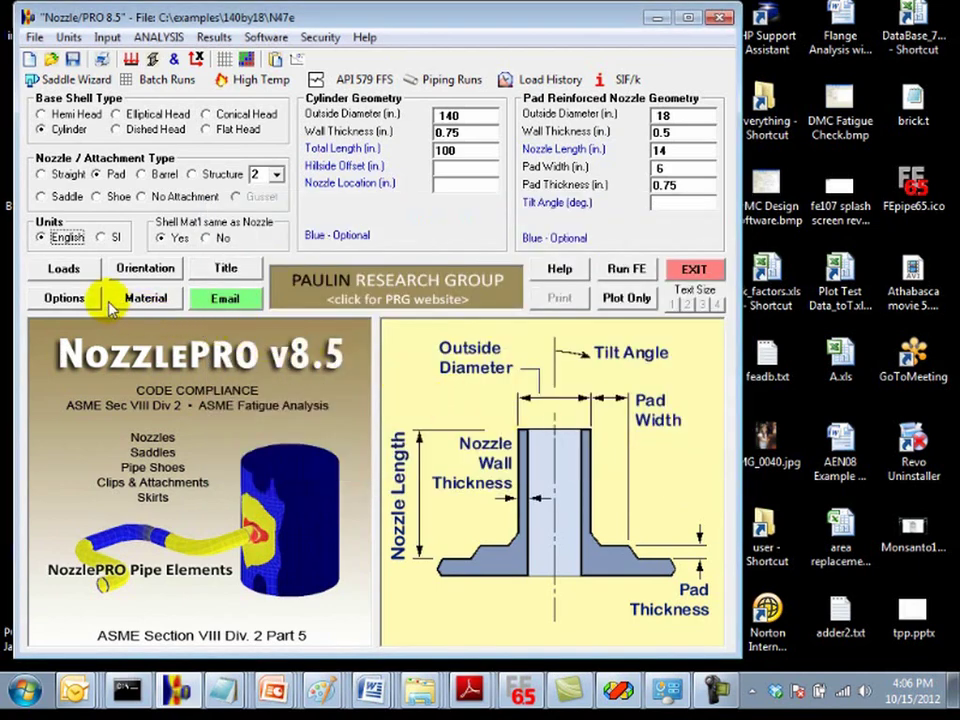
left_click(64, 298)
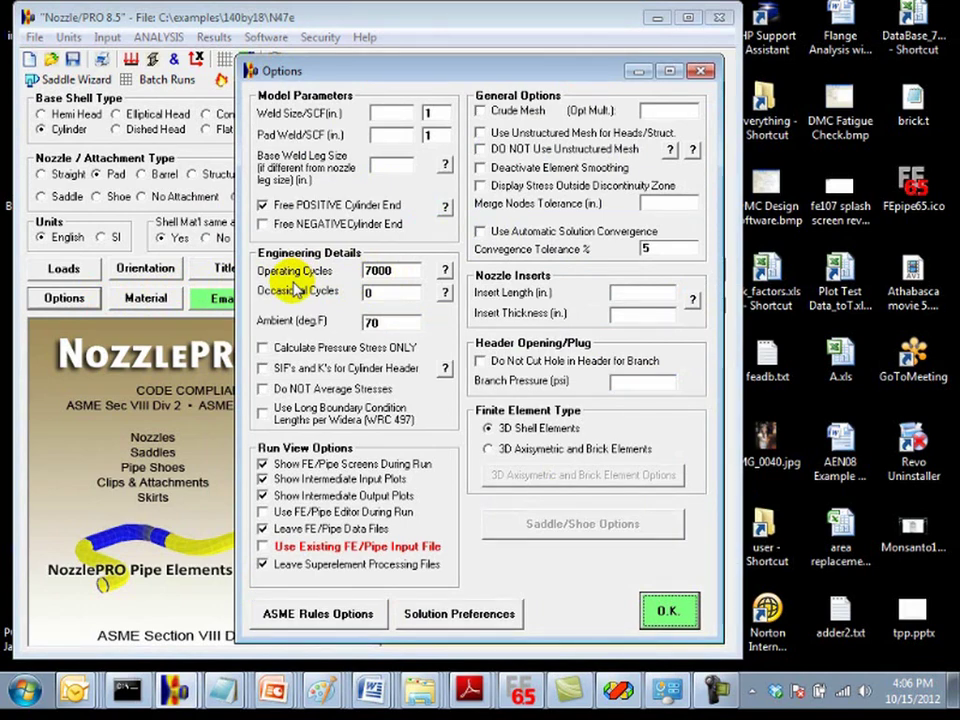
left_click(658, 610)
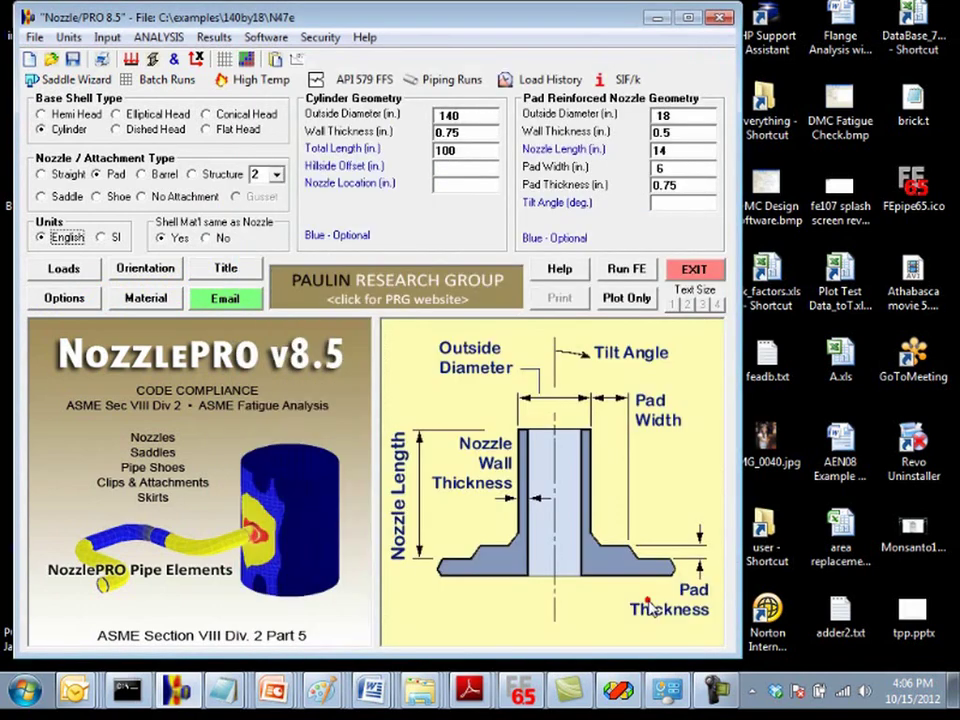
Preview the nozzle model's mesh and run the finite element analysis, updating the output with the new results
left_click(628, 300)
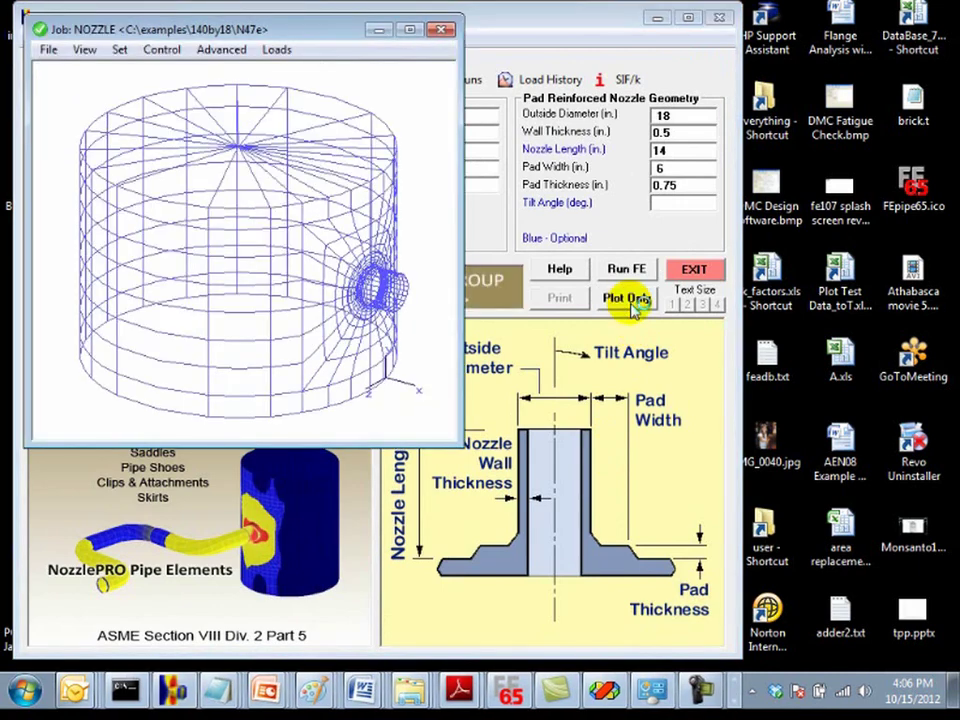
left_click(443, 31)
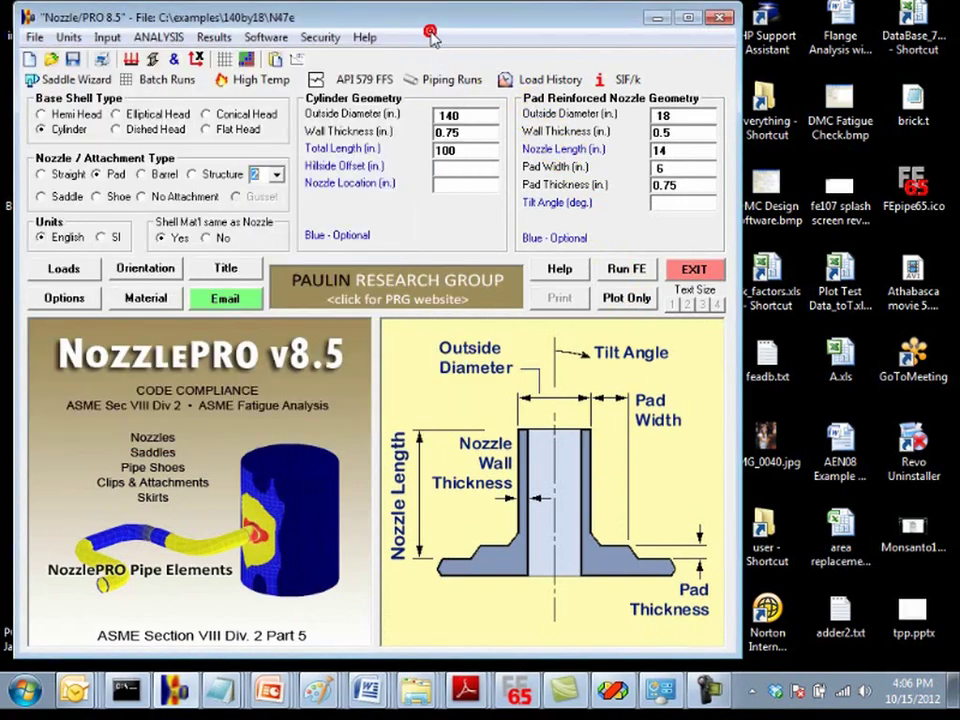
left_click(625, 270)
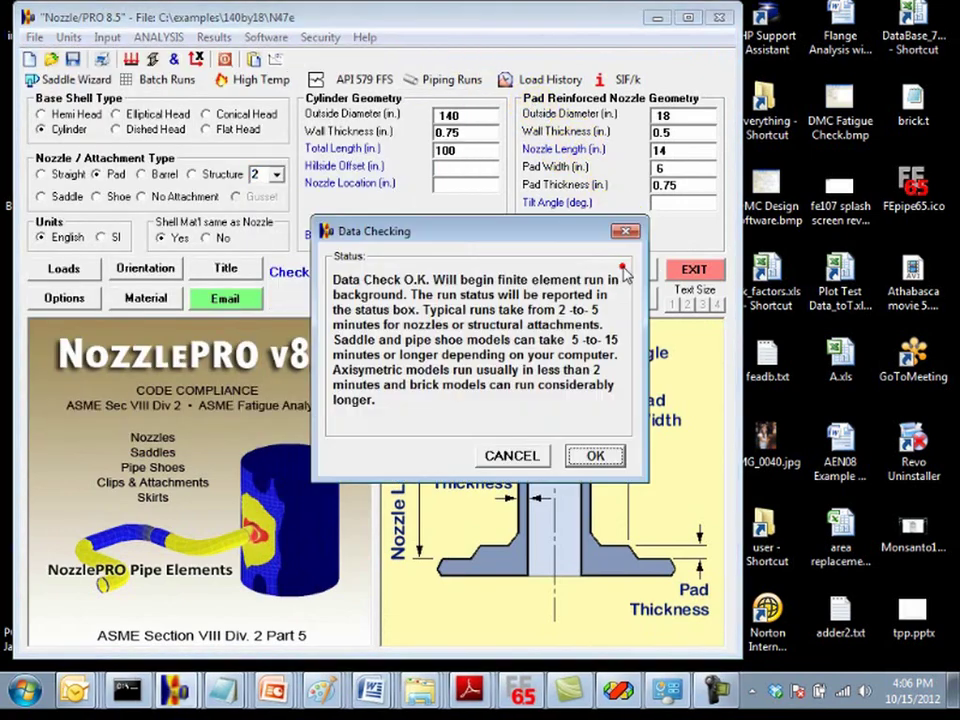
left_click(588, 455)
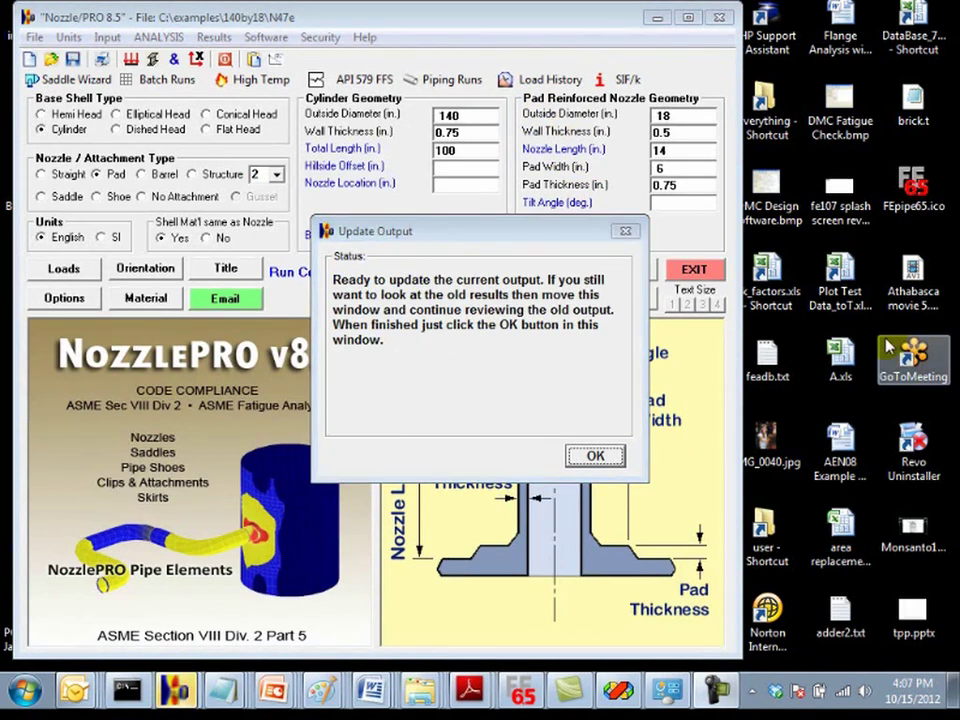
left_click(608, 455)
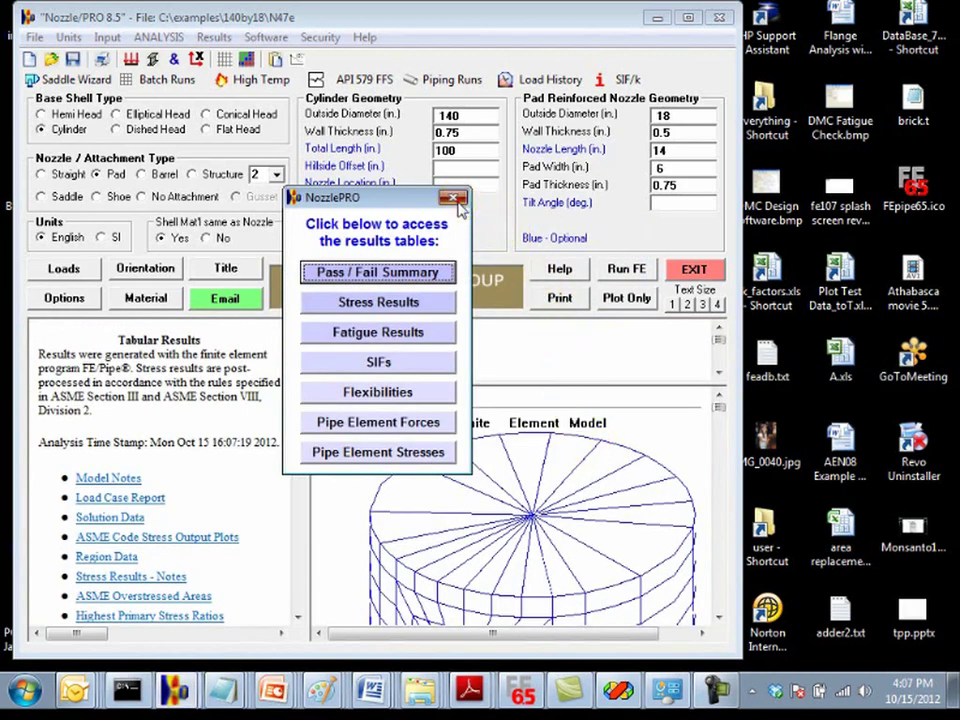
left_click(453, 200)
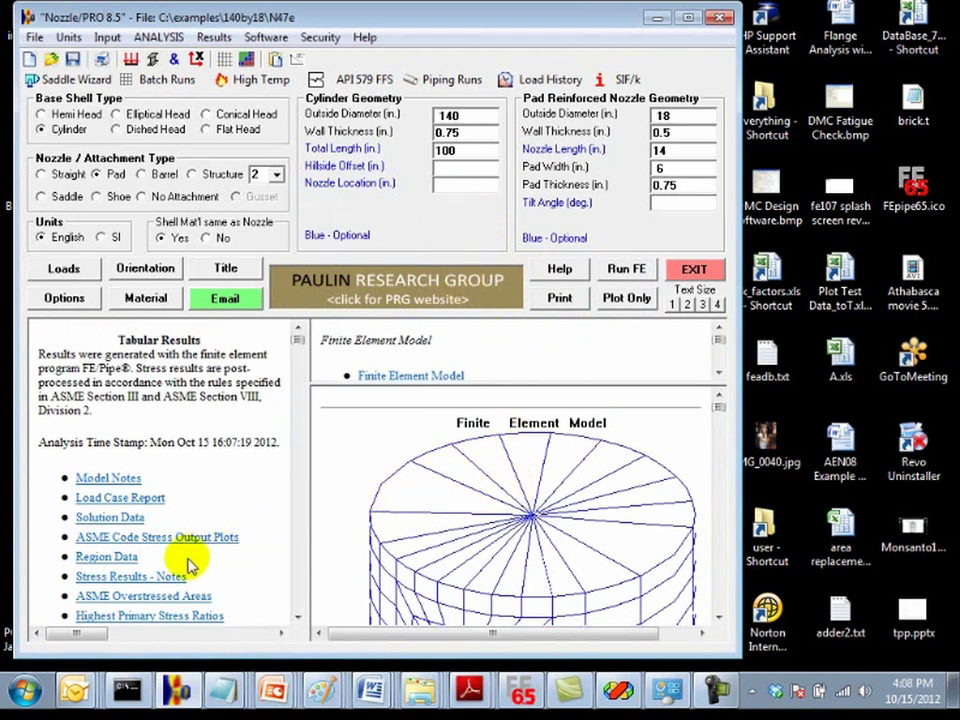
Examine the ASME Overstressed Areas report in a widened results view and return to the table of contents
left_click(134, 597)
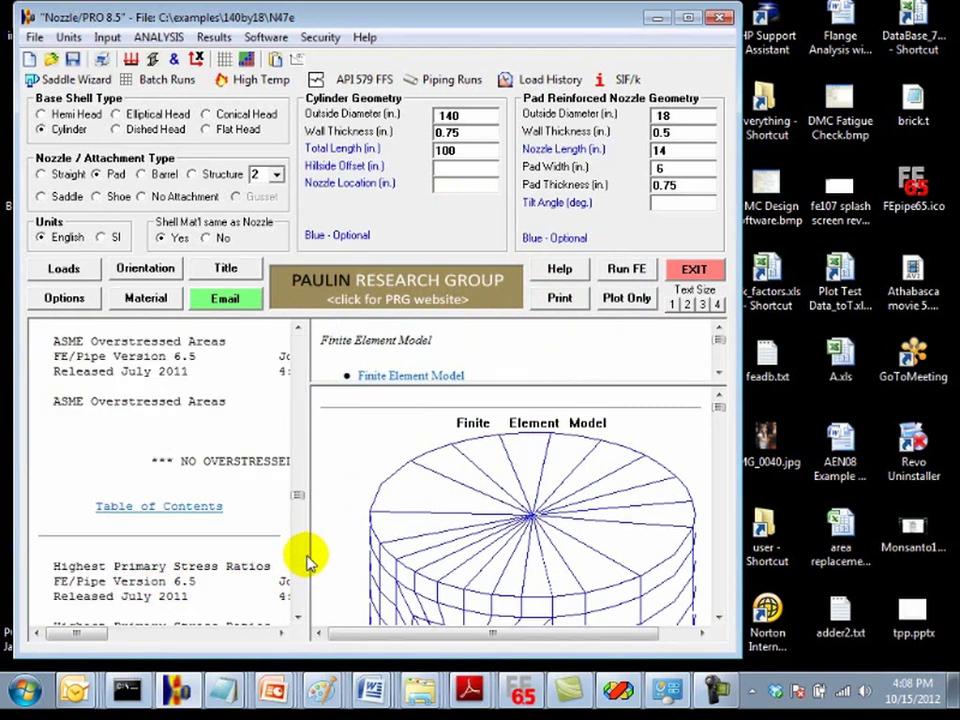
left_click_drag(306, 553, 558, 598)
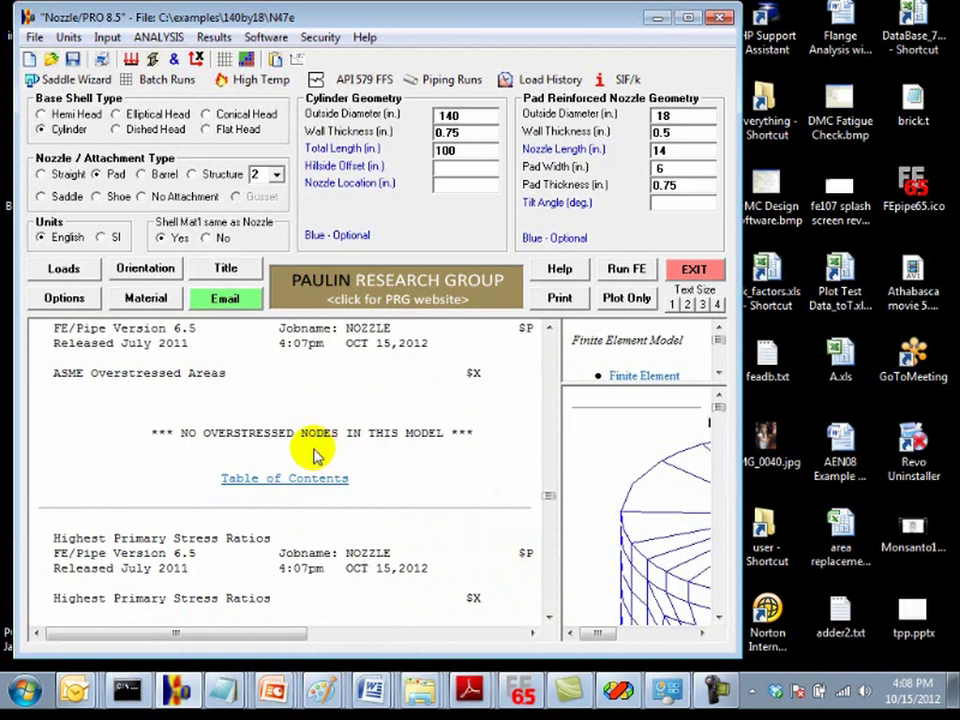
left_click(296, 484)
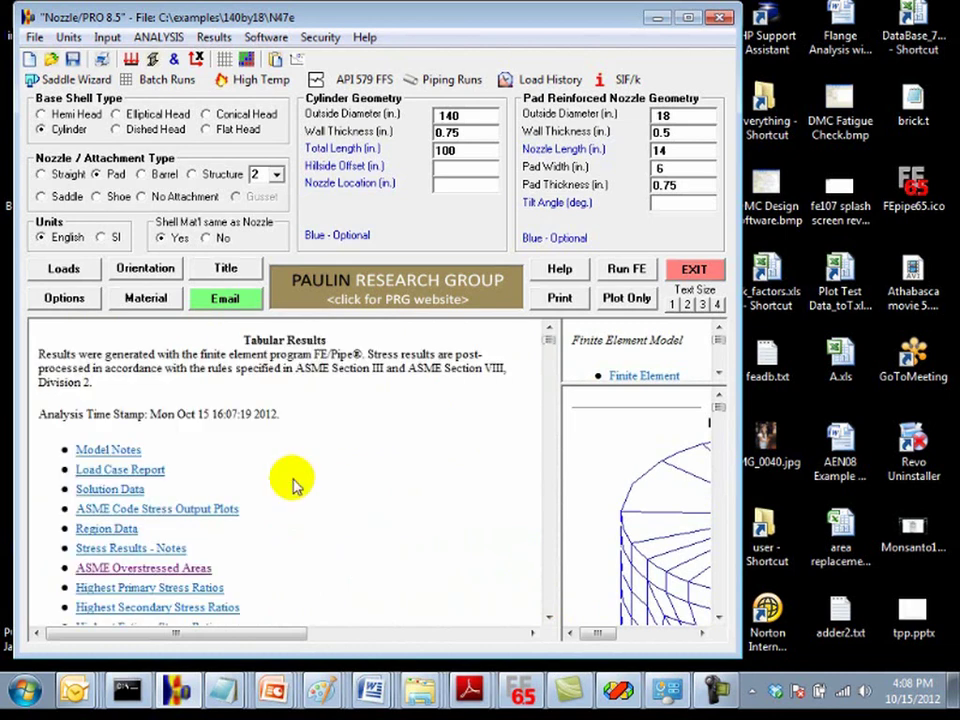
Examine the Highest Fatigue Stress Ratios report for the pad/header and branch junctions
scroll(280, 485, "down", 2)
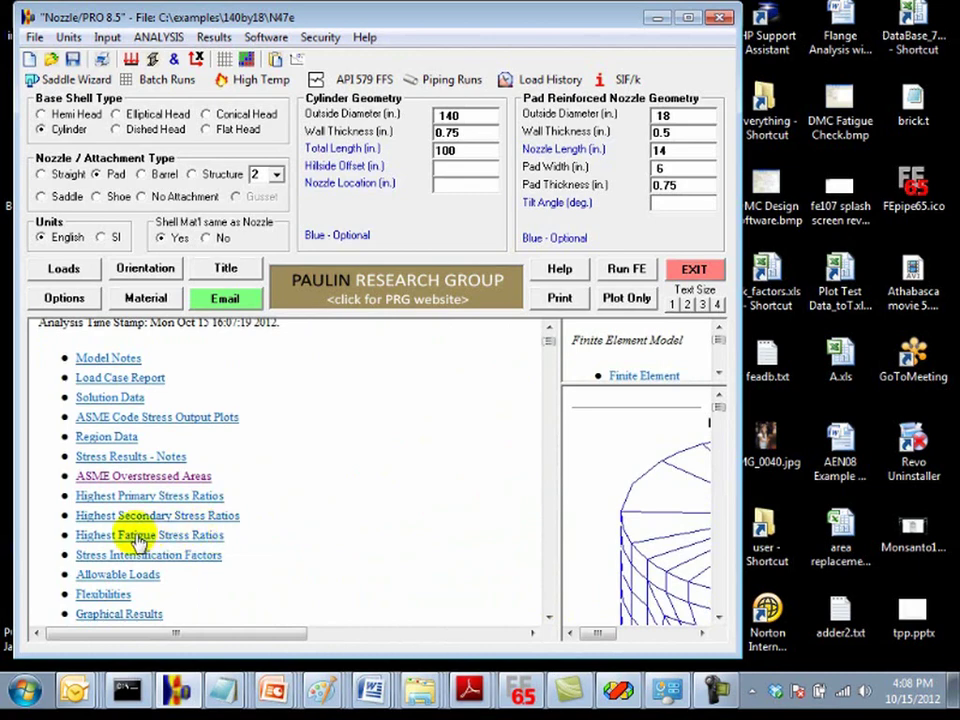
left_click(138, 537)
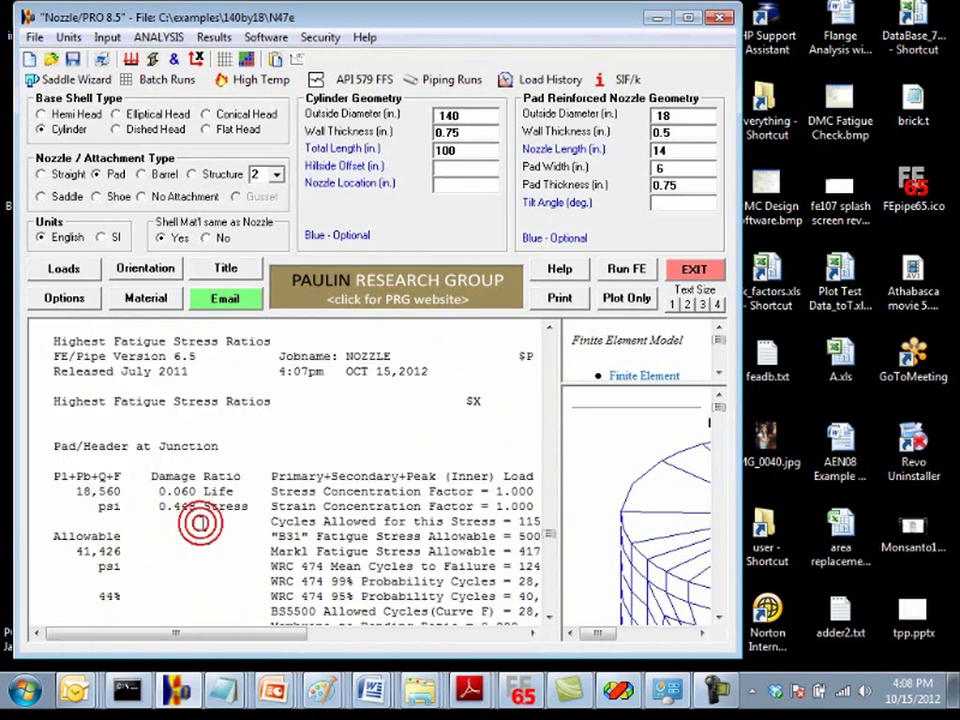
scroll(200, 522, "down", 6)
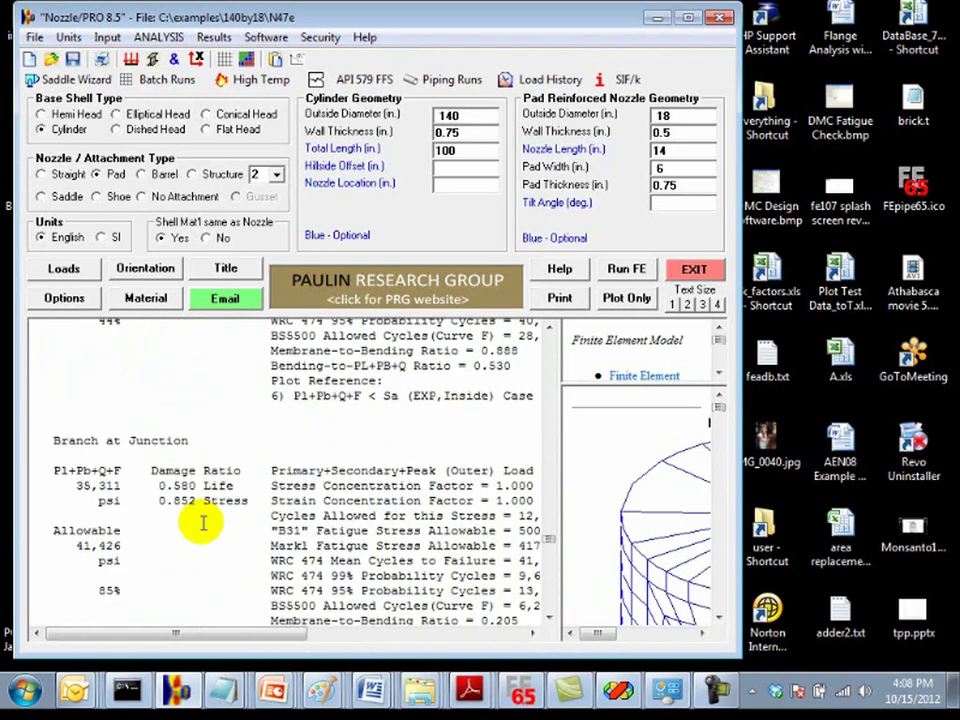
scroll(200, 522, "down", 2)
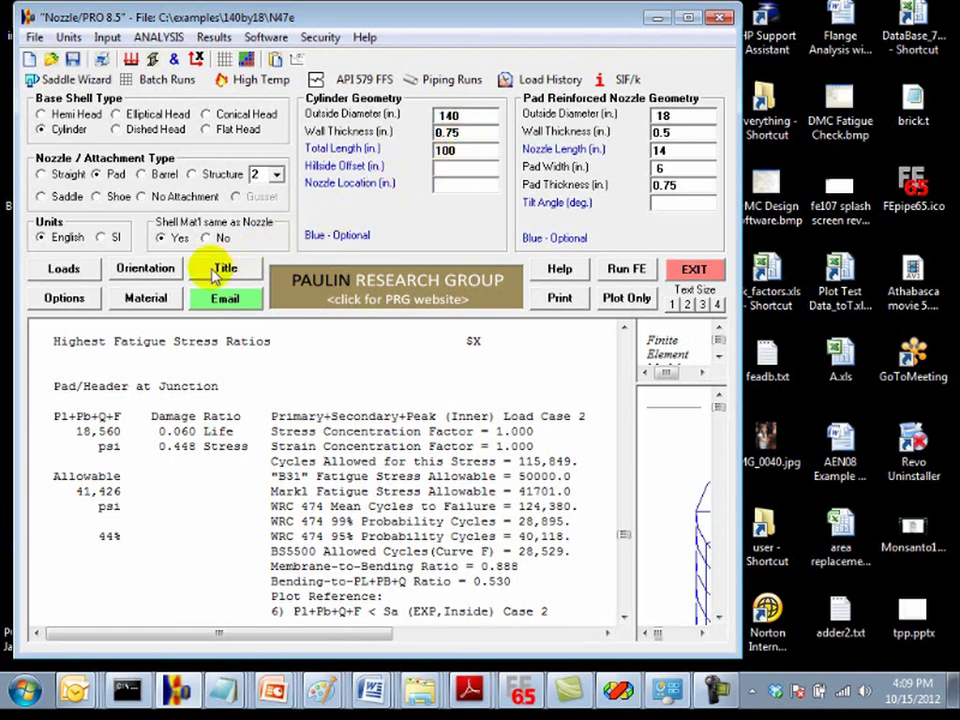
Enable "Establish rigorous fatigue load cases for analysis" in the ASME rules options and accept the analysis options
left_click(64, 298)
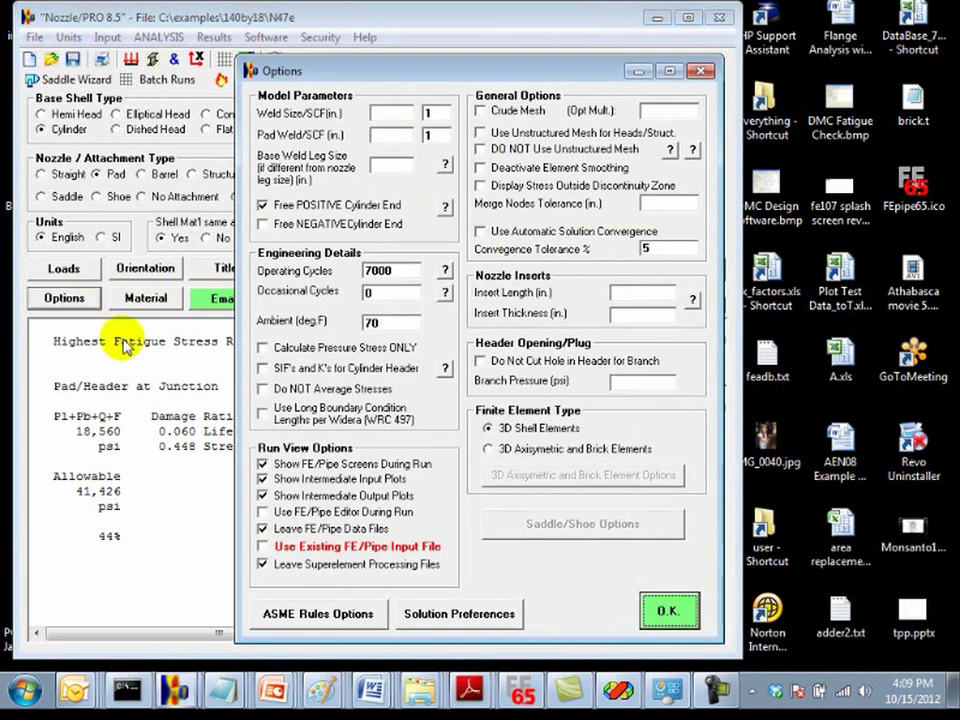
left_click(288, 620)
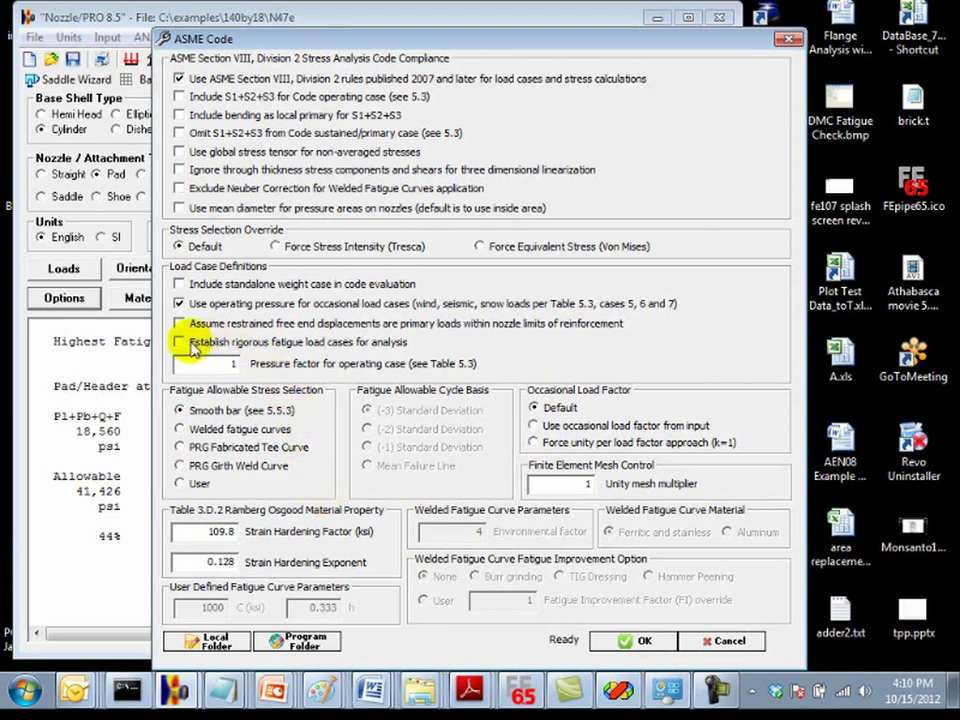
left_click(258, 343)
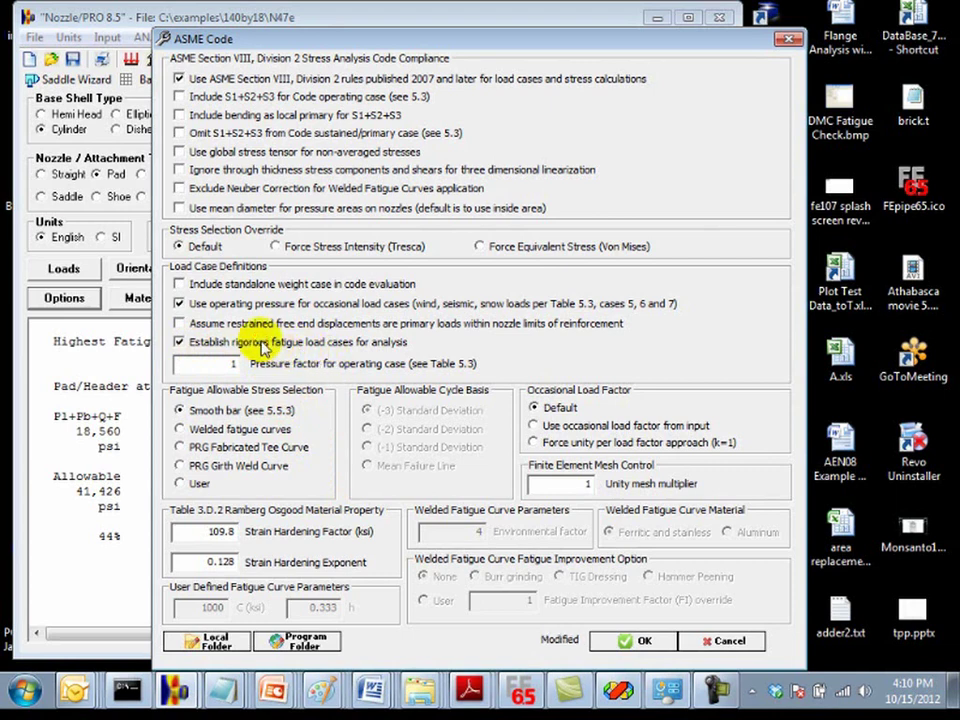
left_click(617, 643)
left_click(664, 671)
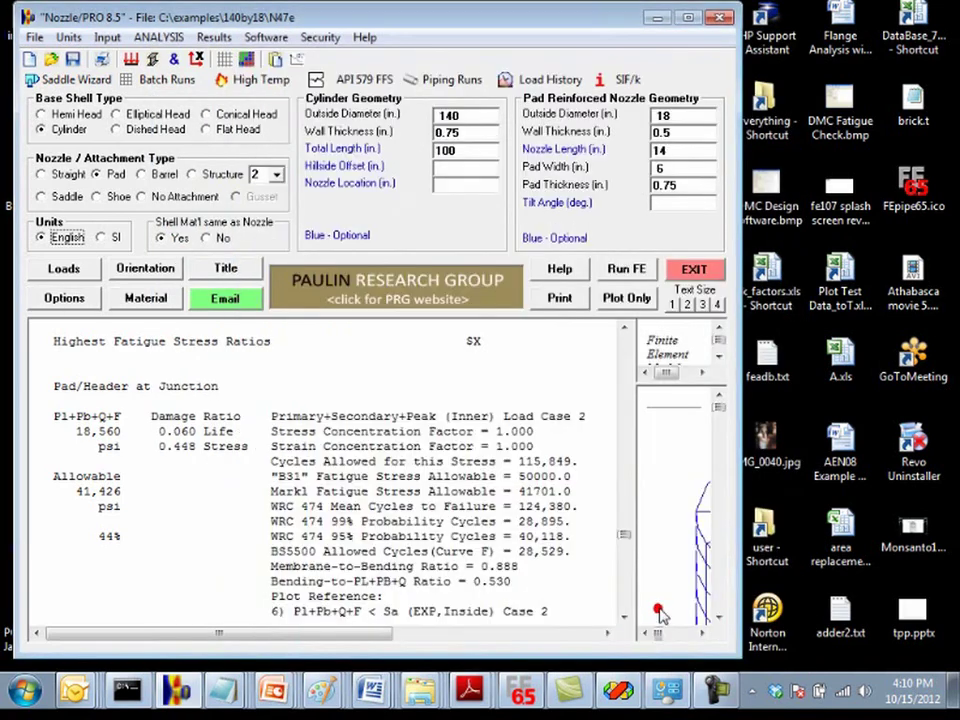
Rerun the finite element analysis with the rigorous fatigue load cases and update the output
left_click(628, 270)
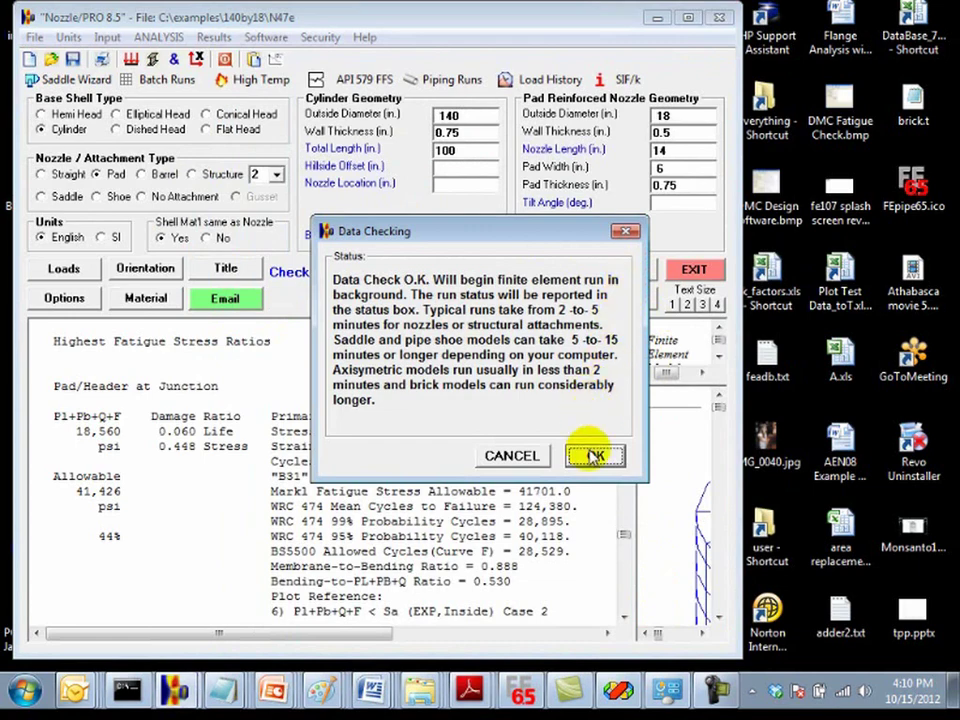
left_click(595, 456)
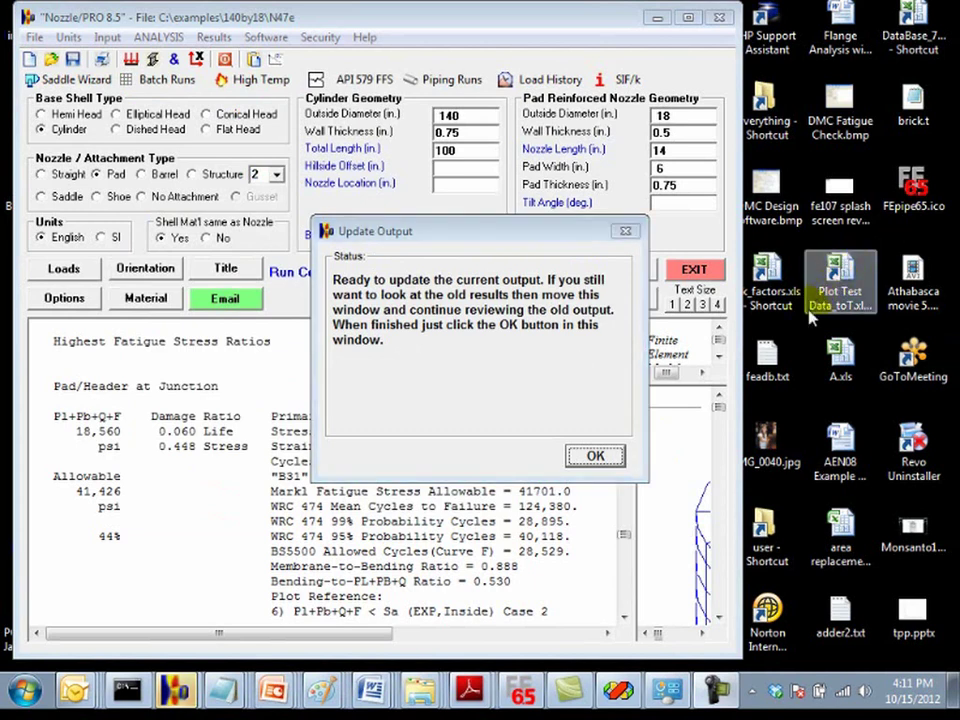
left_click(600, 457)
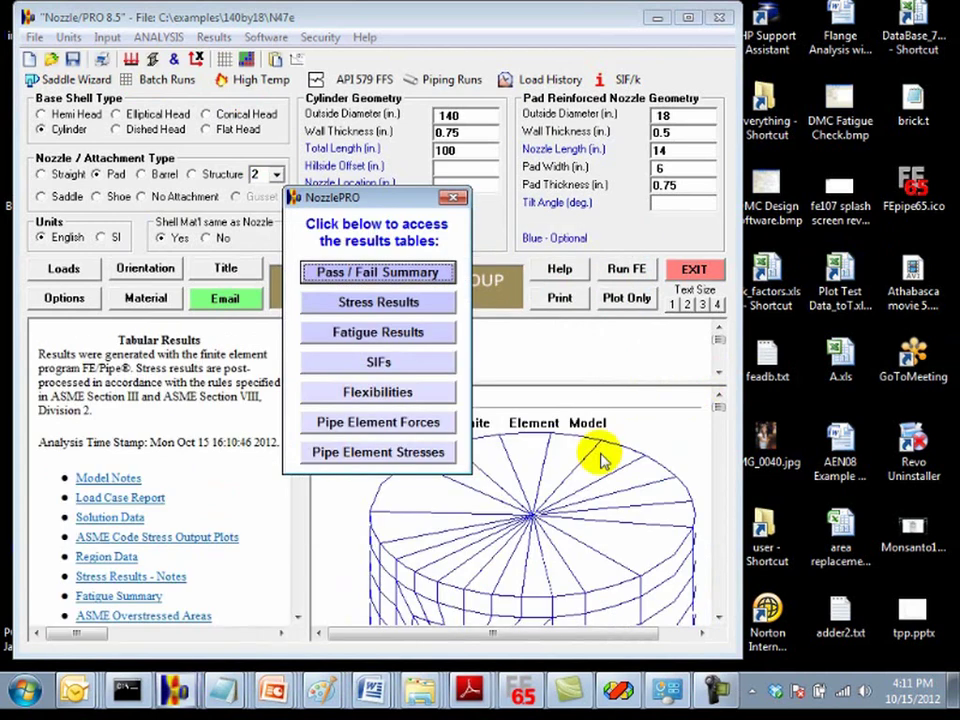
left_click(456, 197)
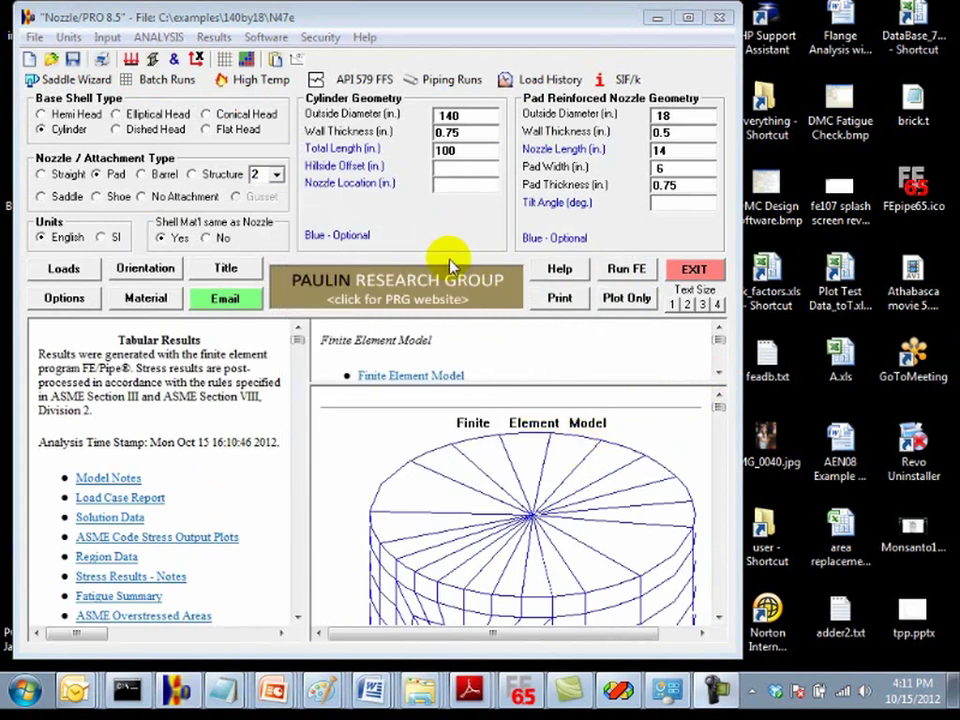
Examine the branch junction entries in the new ASME Overstressed Areas report, highlighting the outer peak stress percentage and its load case
left_click(140, 616)
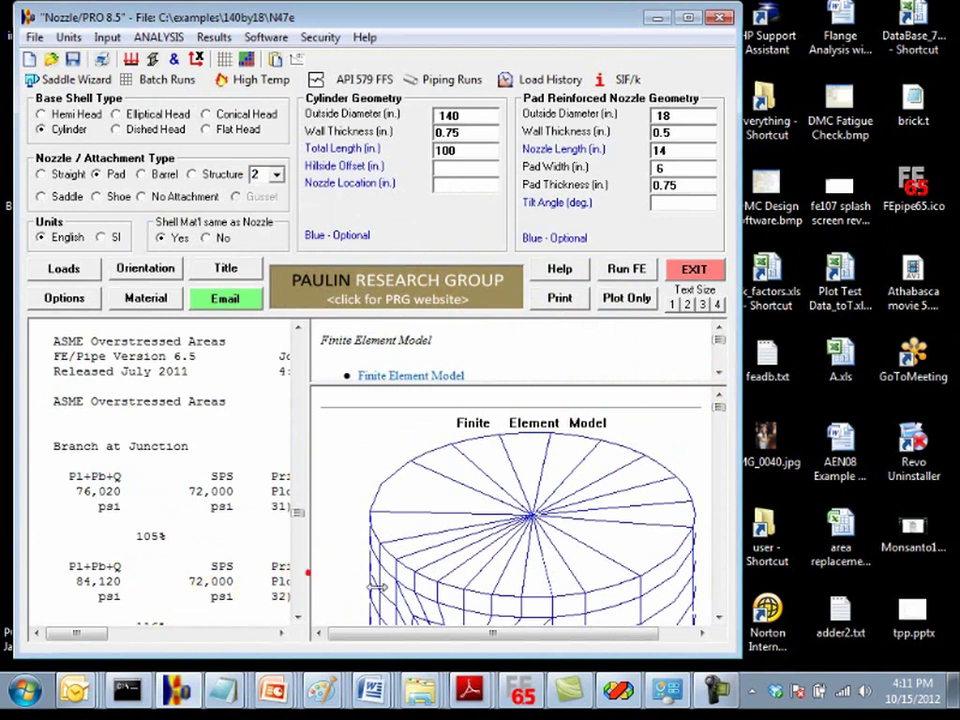
left_click_drag(308, 572, 670, 625)
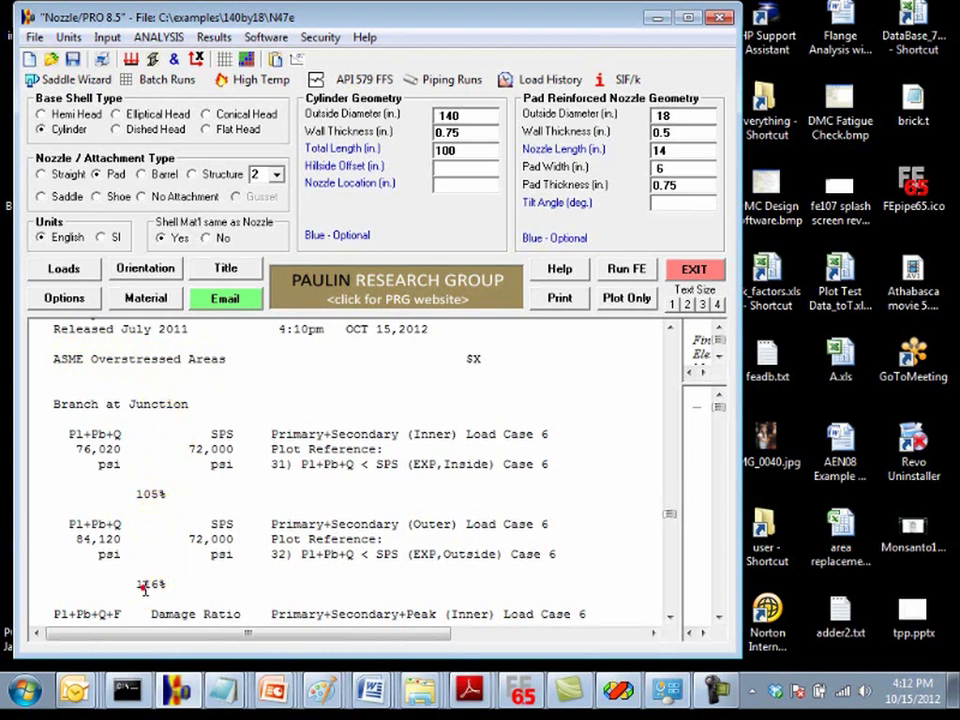
scroll(145, 586, "down", 5)
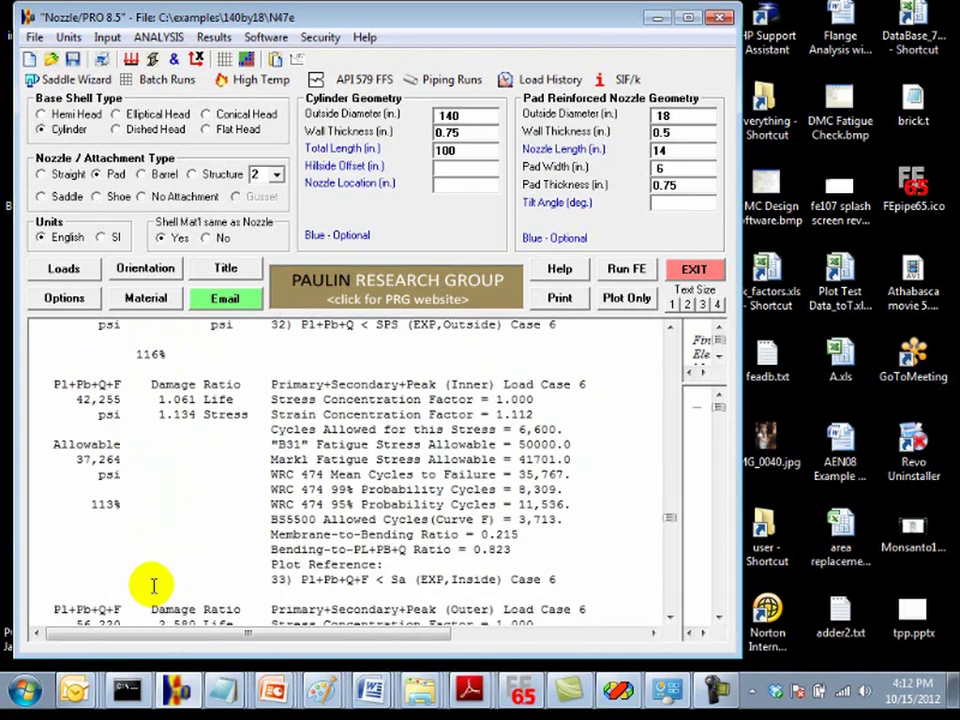
scroll(140, 498, "down", 4)
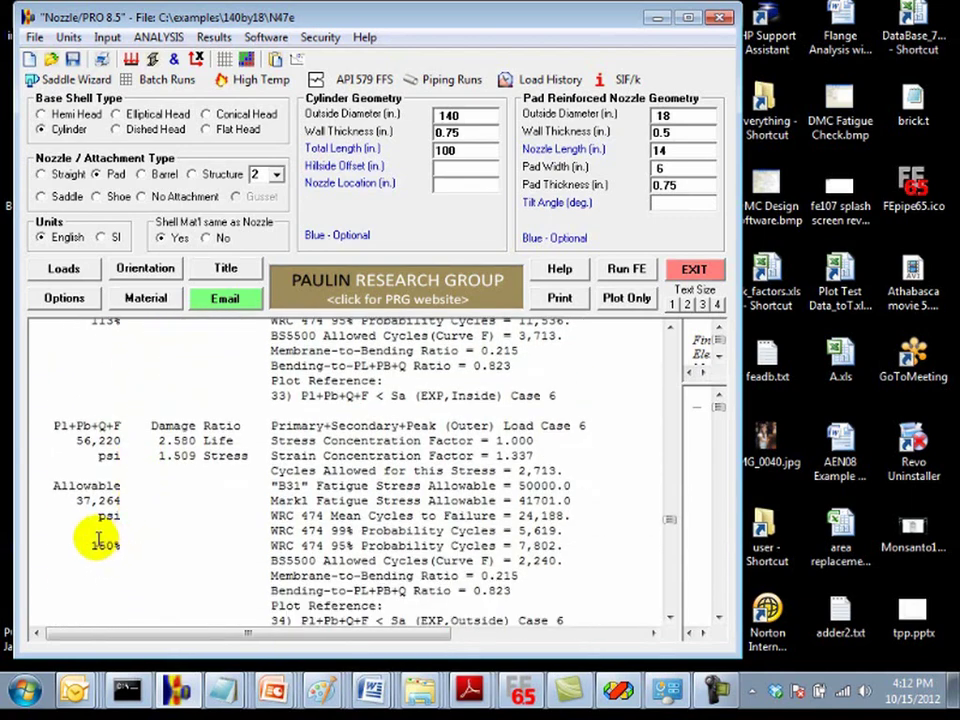
left_click_drag(66, 546, 137, 548)
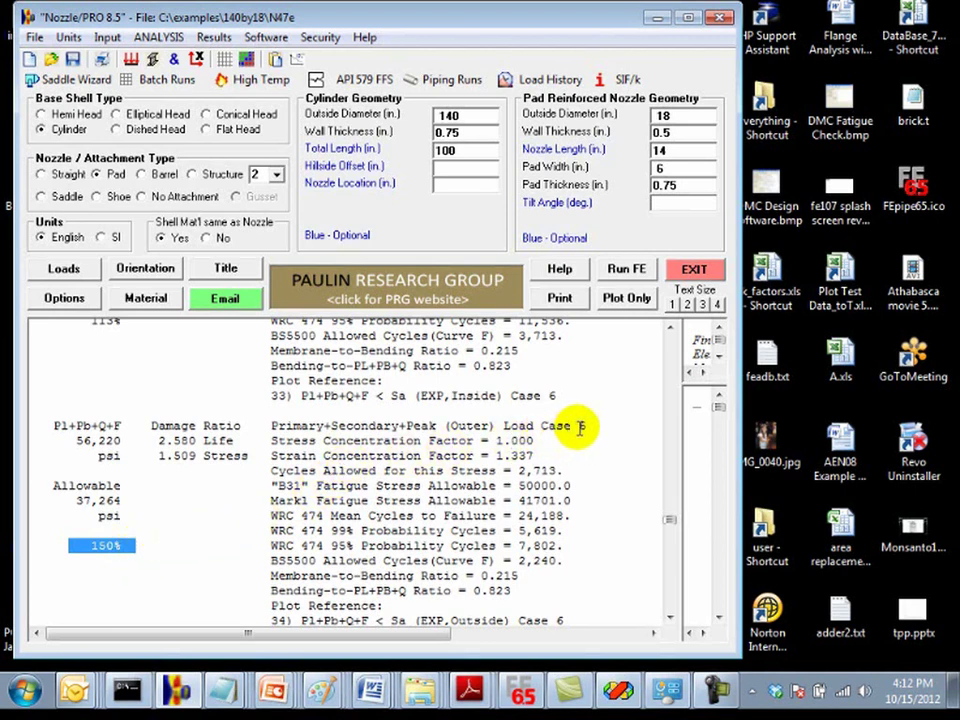
left_click_drag(586, 426, 517, 430)
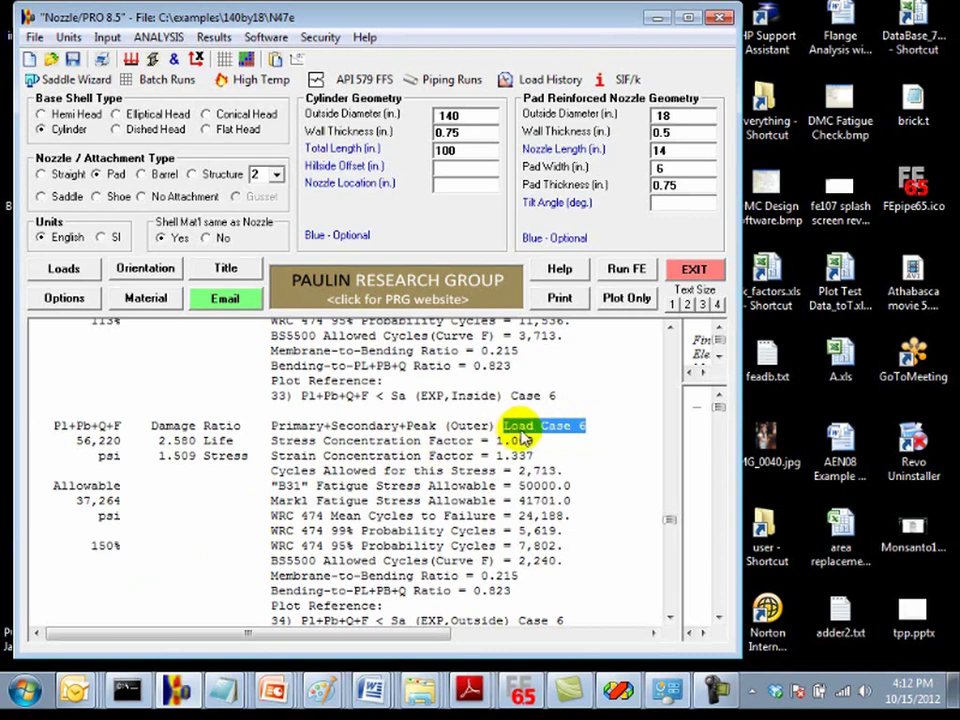
Return to the table of contents of the tabular results and open the Load Case Report
scroll(515, 427, "up", 4)
scroll(520, 429, "up", 7)
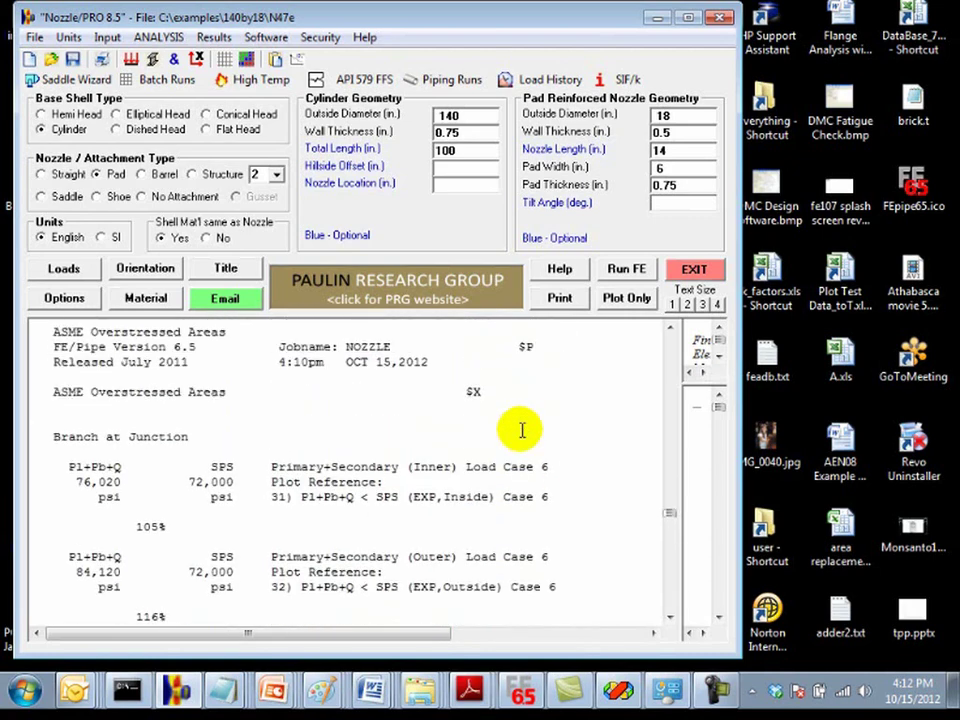
left_click(388, 334)
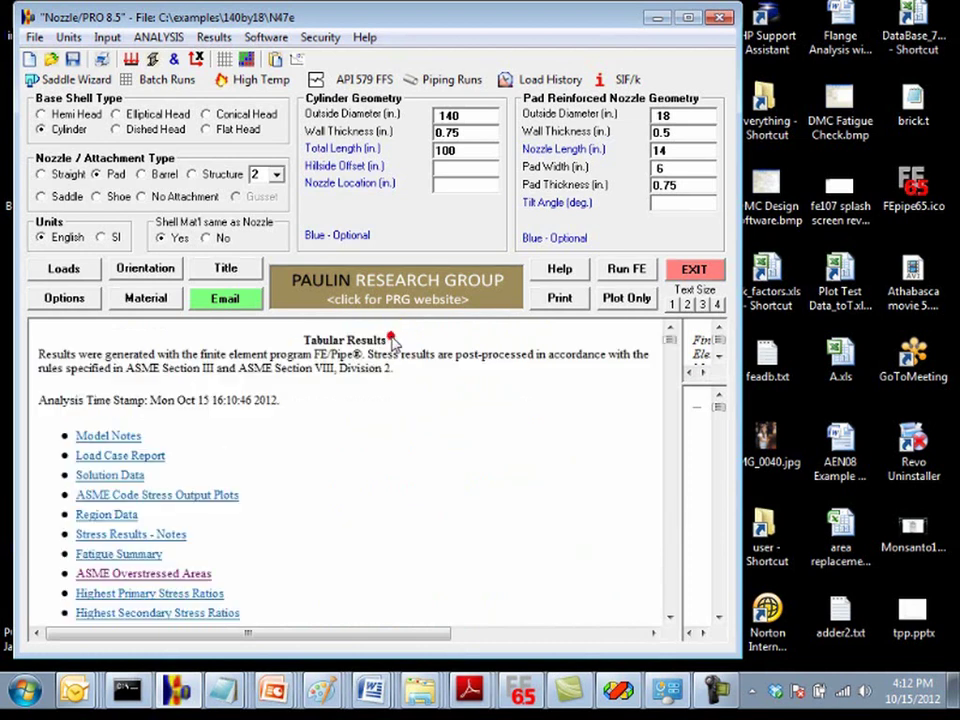
left_click(150, 454)
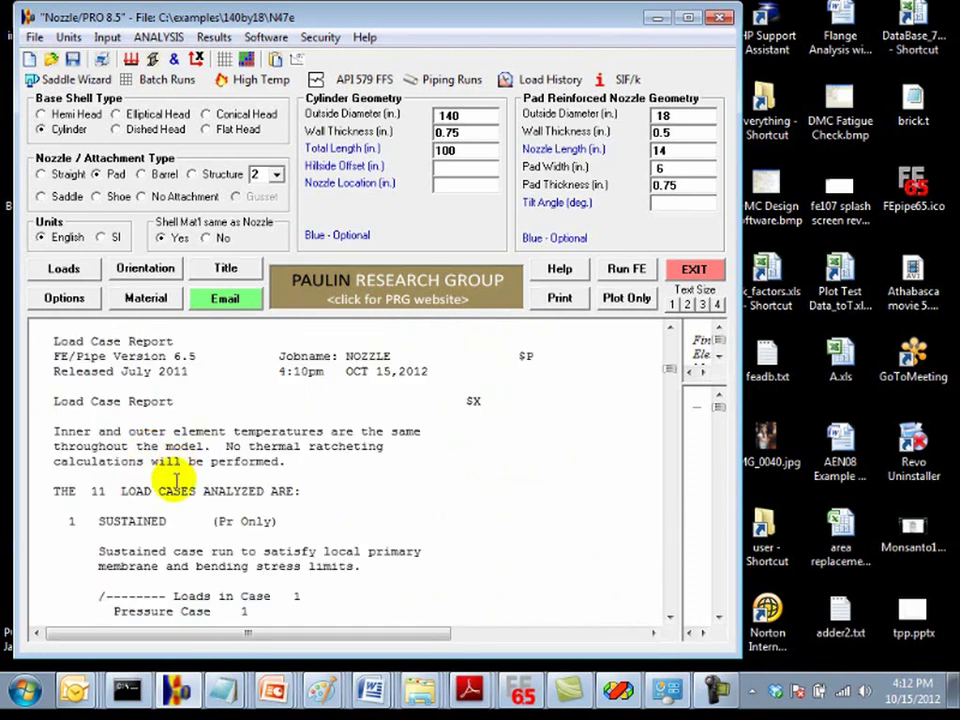
Examine the Load Case Report's sustained, operating and range cases, including the load combinations behind range cases 5 and 6
scroll(178, 475, "down", 3)
scroll(178, 482, "down", 9)
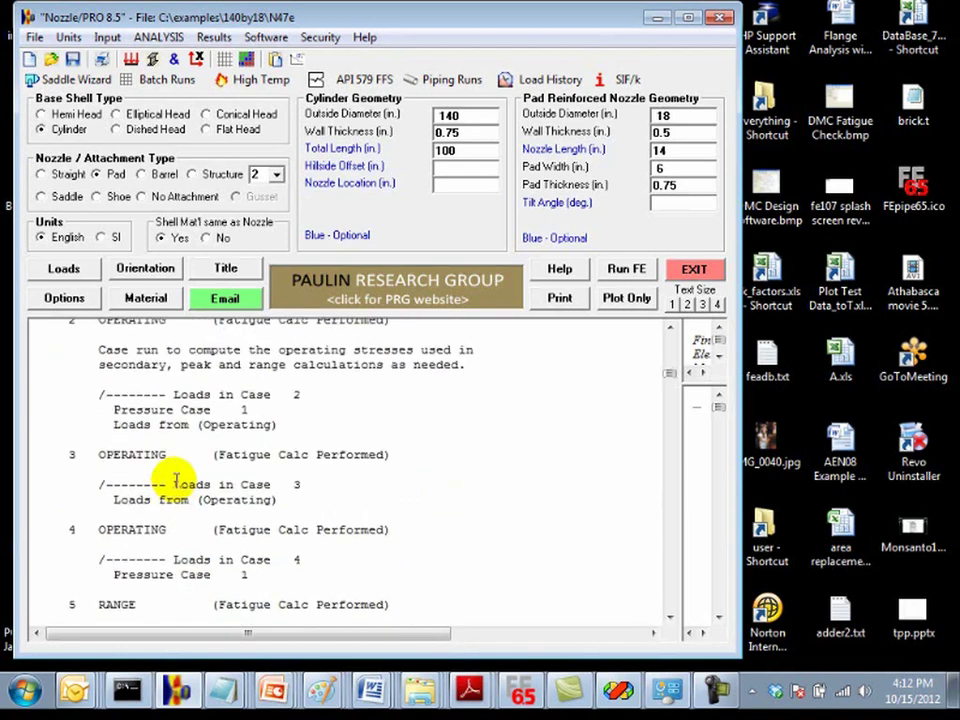
scroll(178, 480, "down", 3)
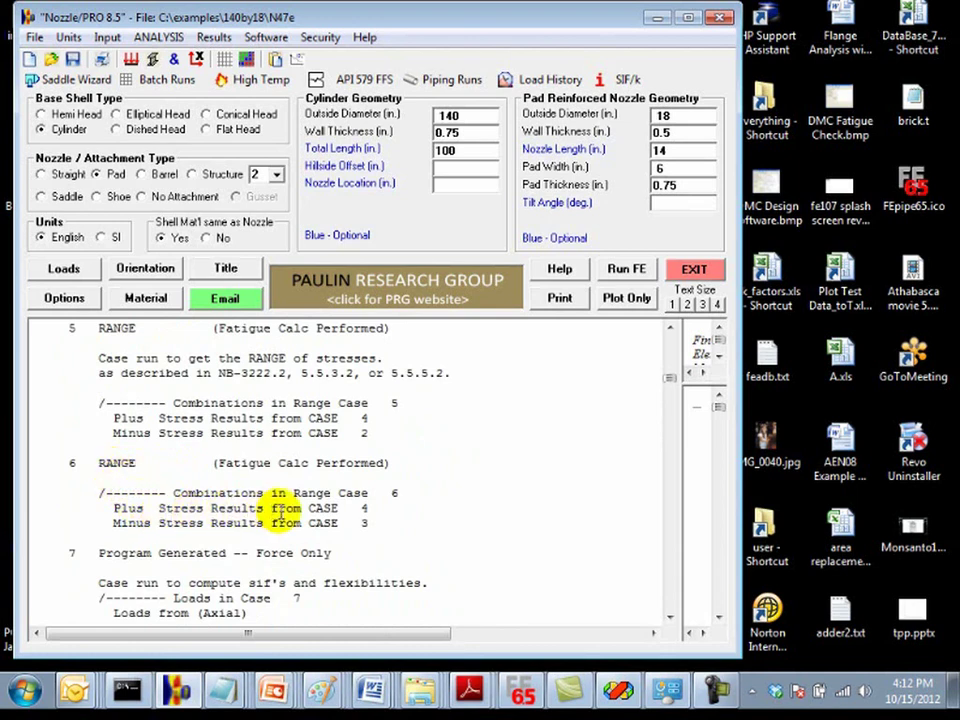
scroll(282, 512, "up", 4)
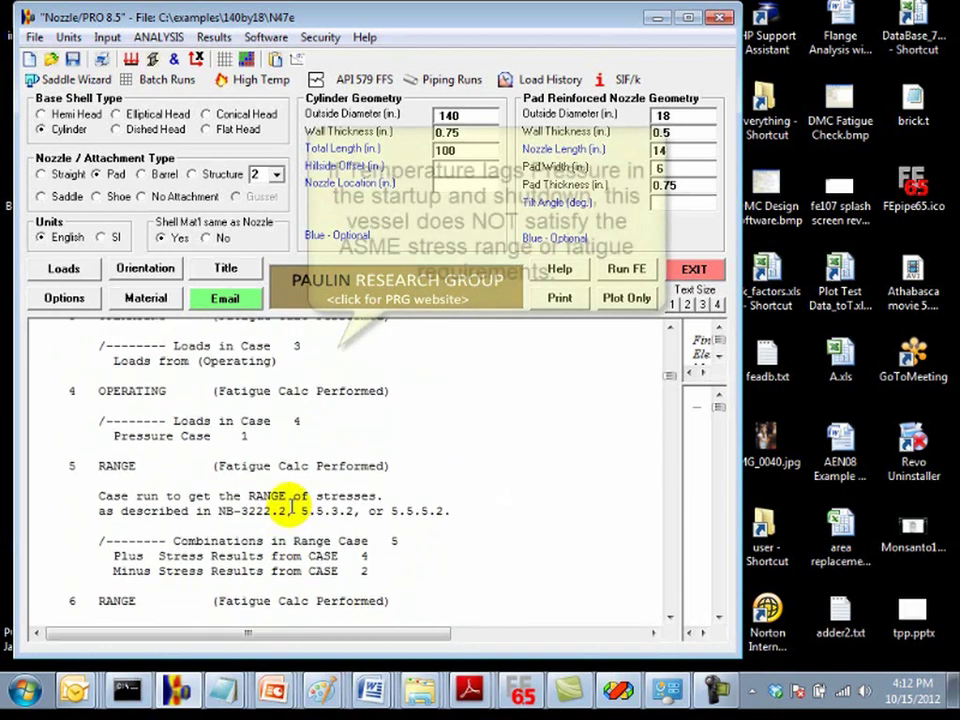
scroll(288, 500, "up", 1)
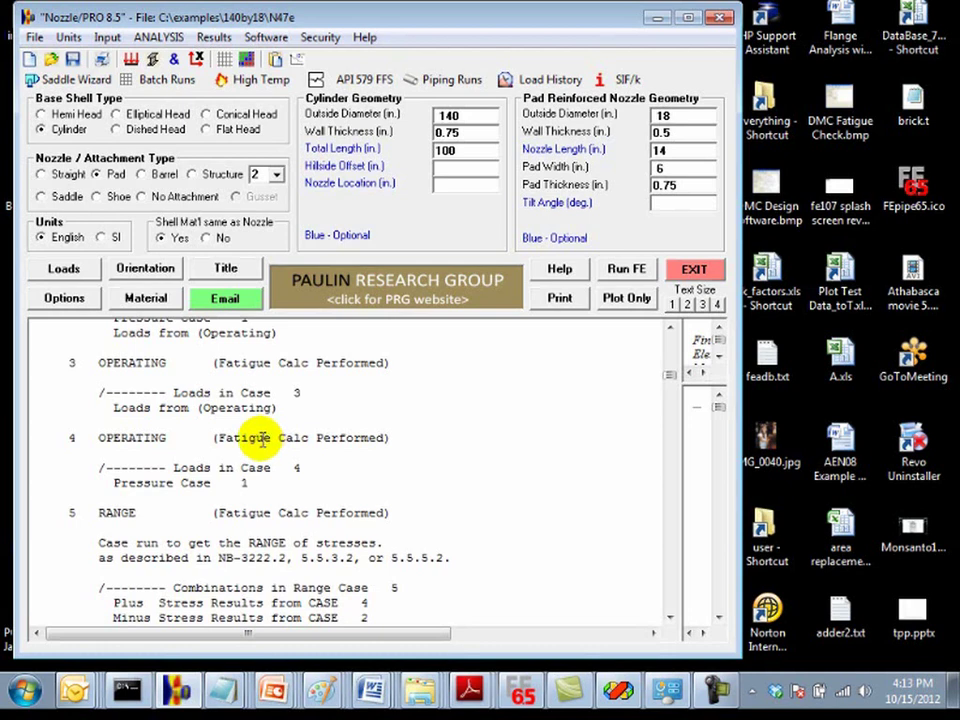
scroll(255, 430, "up", 4)
scroll(255, 420, "up", 10)
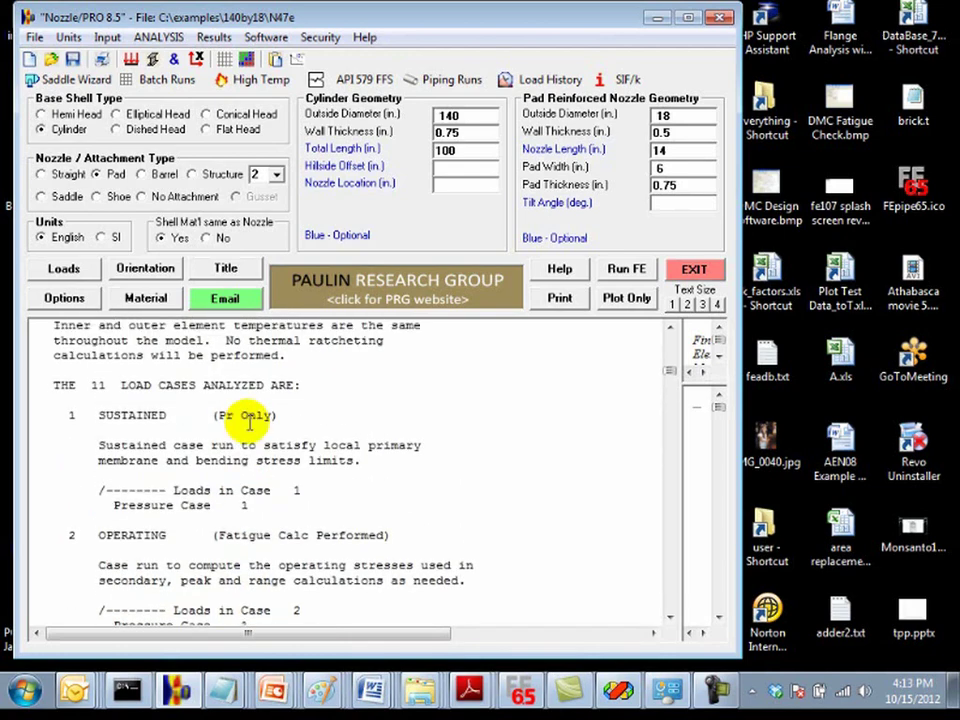
Return to the table of contents, open the Fatigue Summary and examine the damage entries by region
left_click(289, 377)
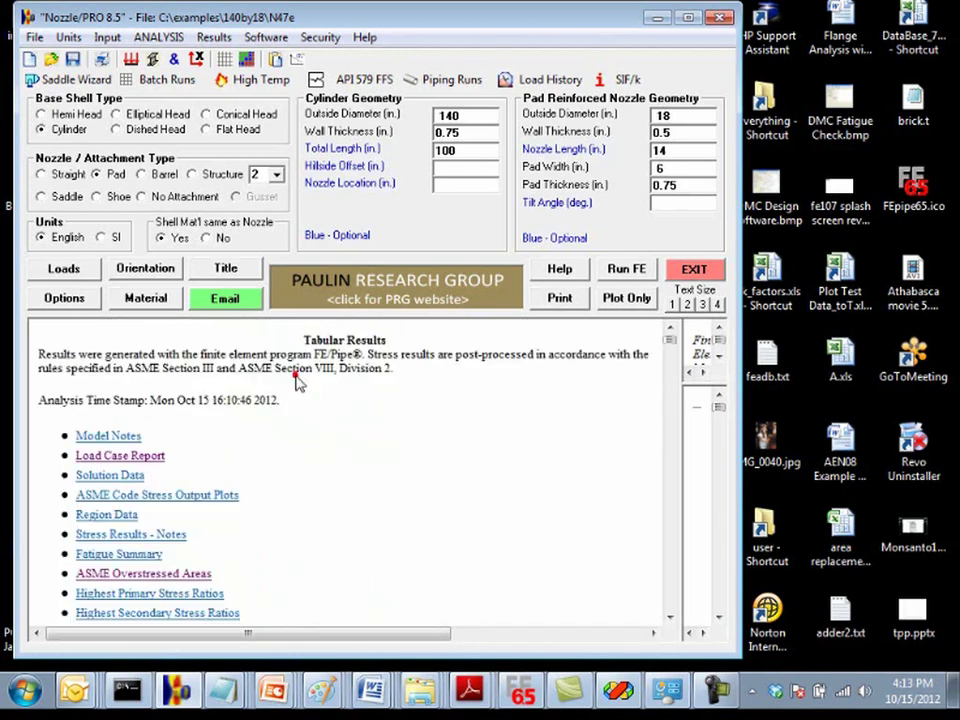
left_click(142, 553)
scroll(298, 420, "down", 8)
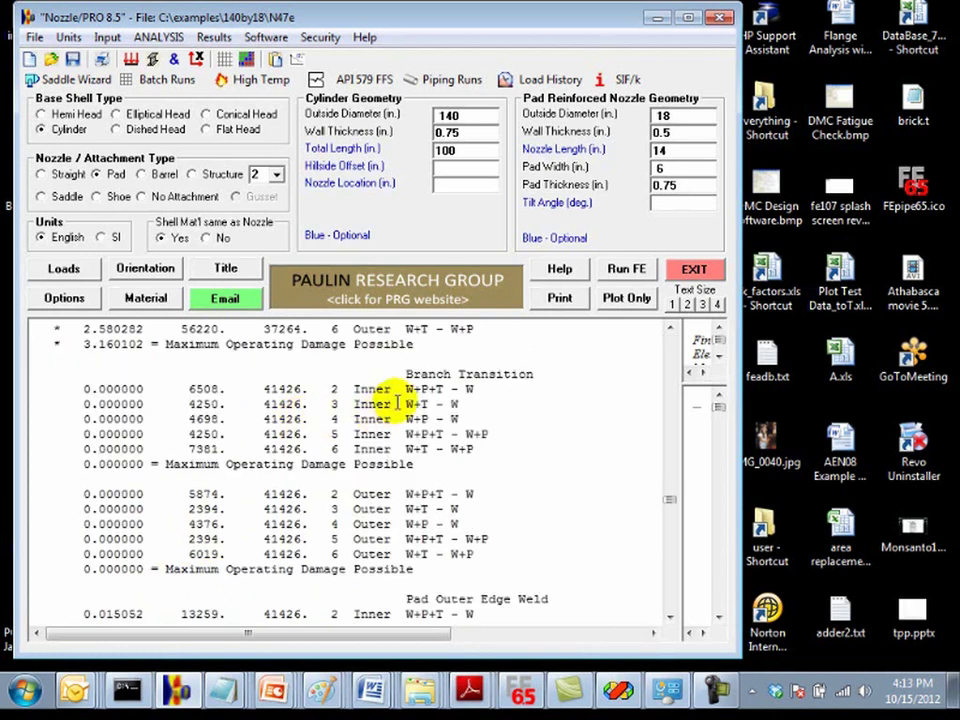
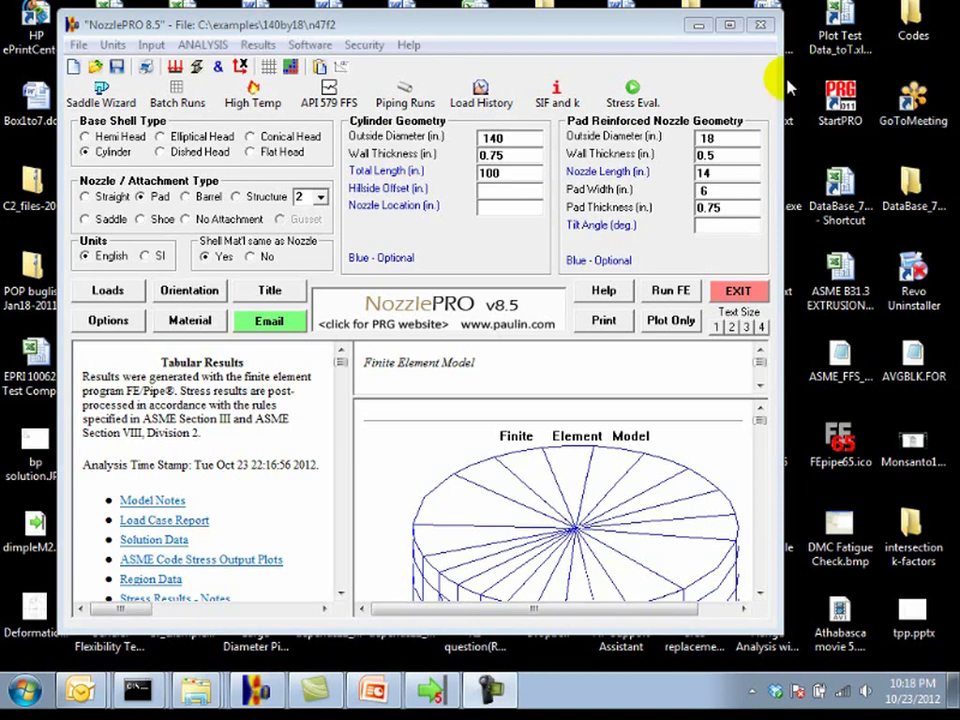
Open the Load History tool for the n47f2 model and describe the first load case as "weight" with 7000 cycles
left_click(482, 93)
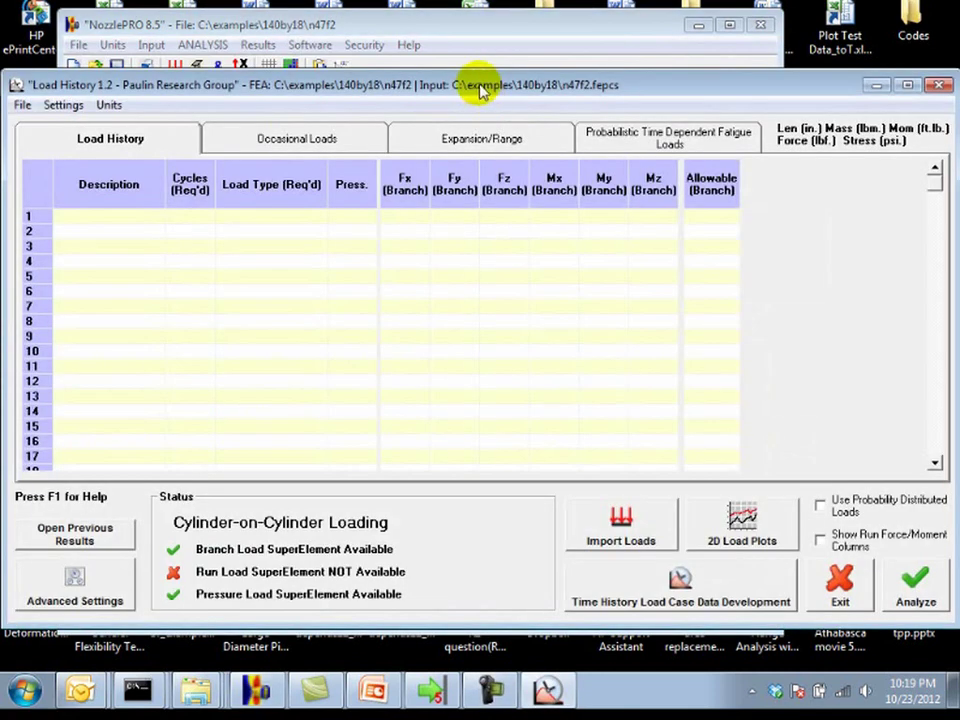
left_click_drag(480, 86, 490, 78)
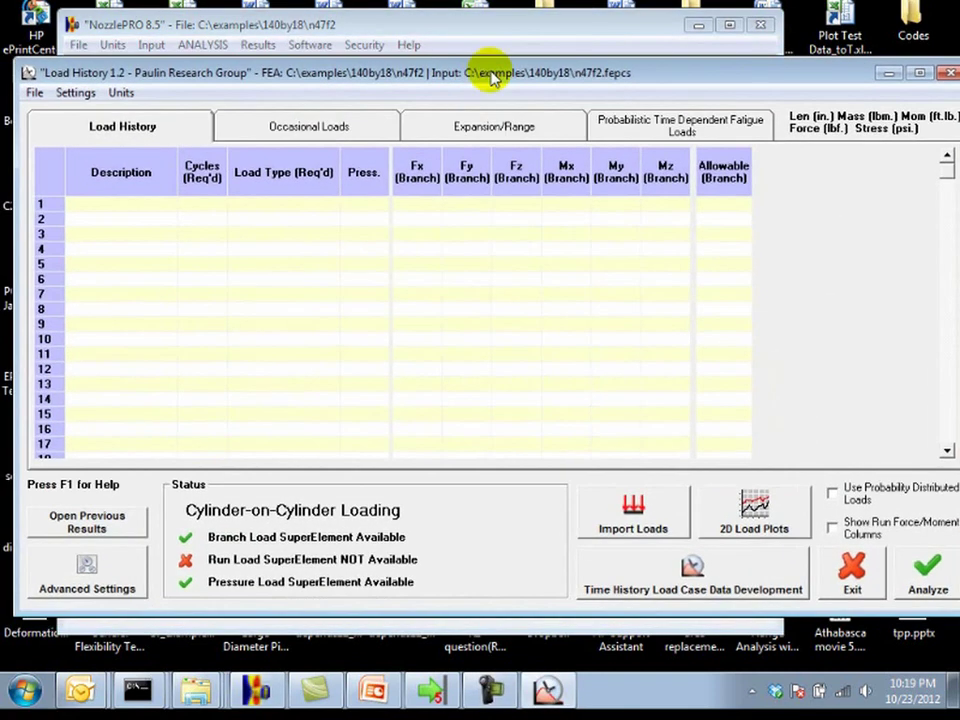
left_click(157, 203)
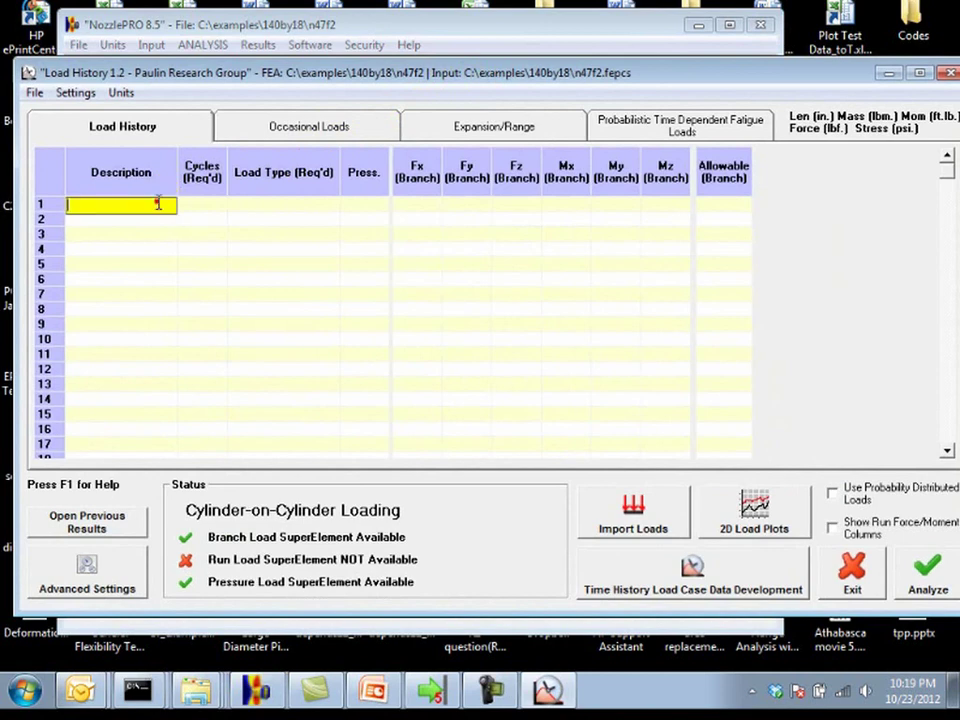
left_click(158, 203)
type("weight")
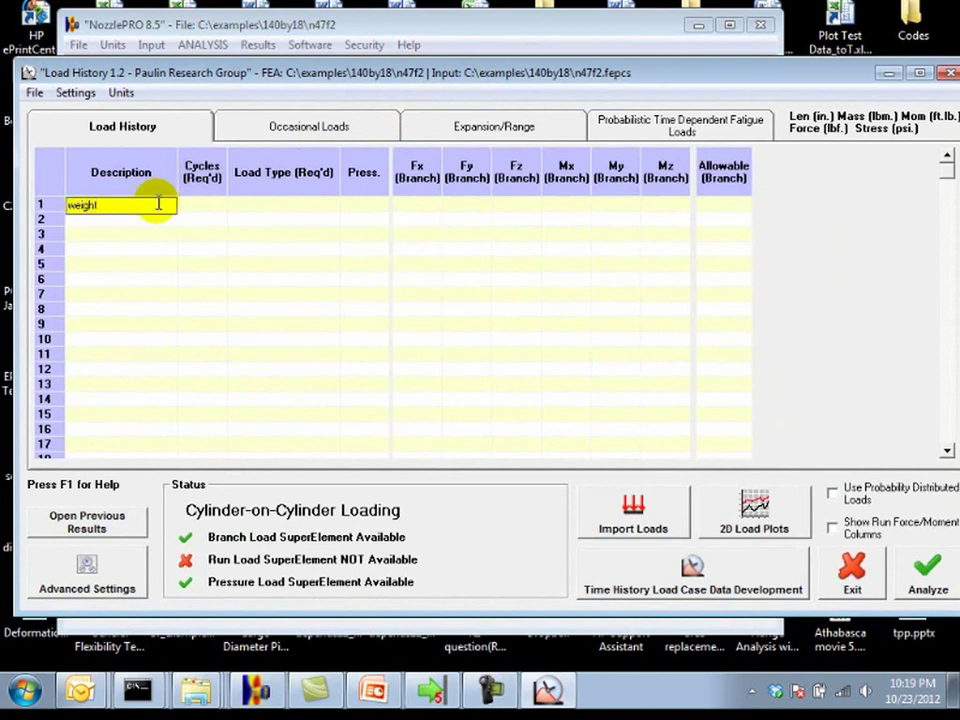
key("Tab")
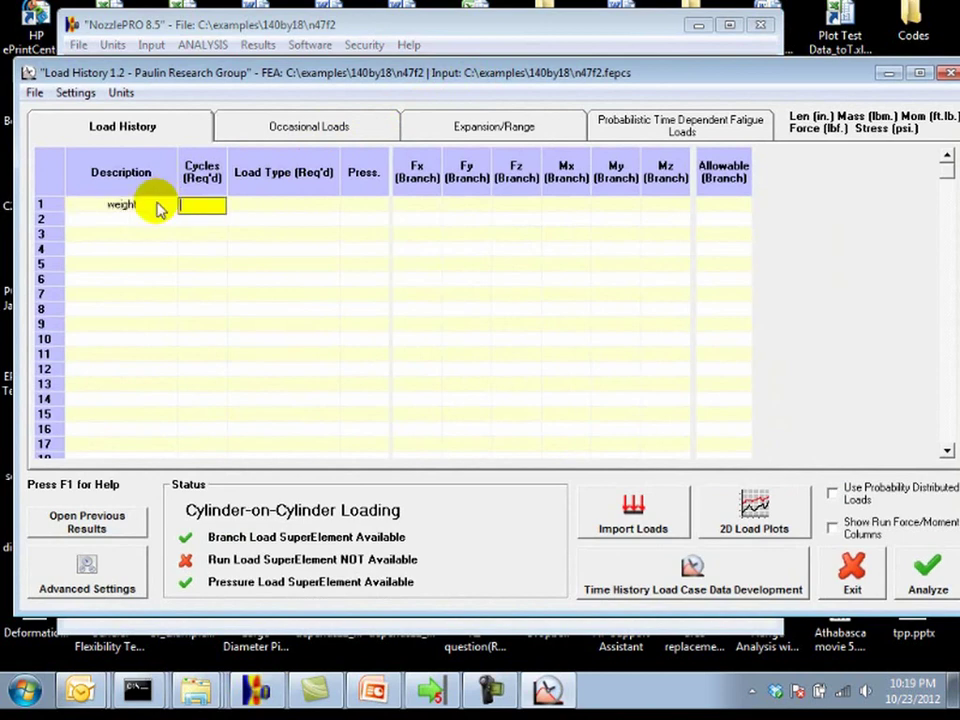
type("7000")
key("Tab")
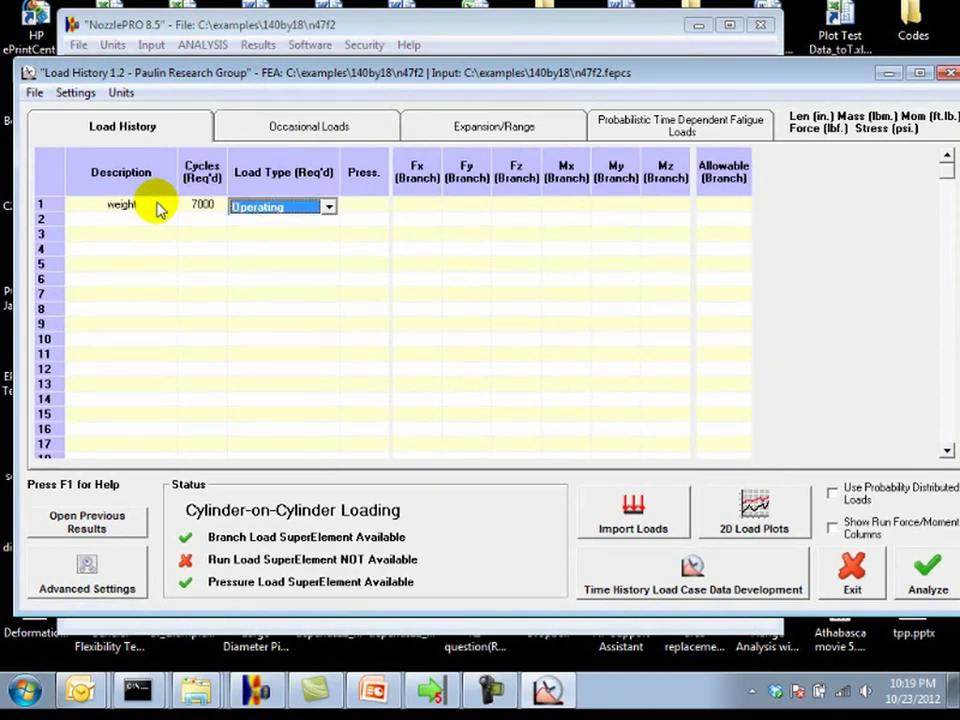
Keep the weight case's load type as Operating and set its pressure and branch Fx to 0
key("Tab")
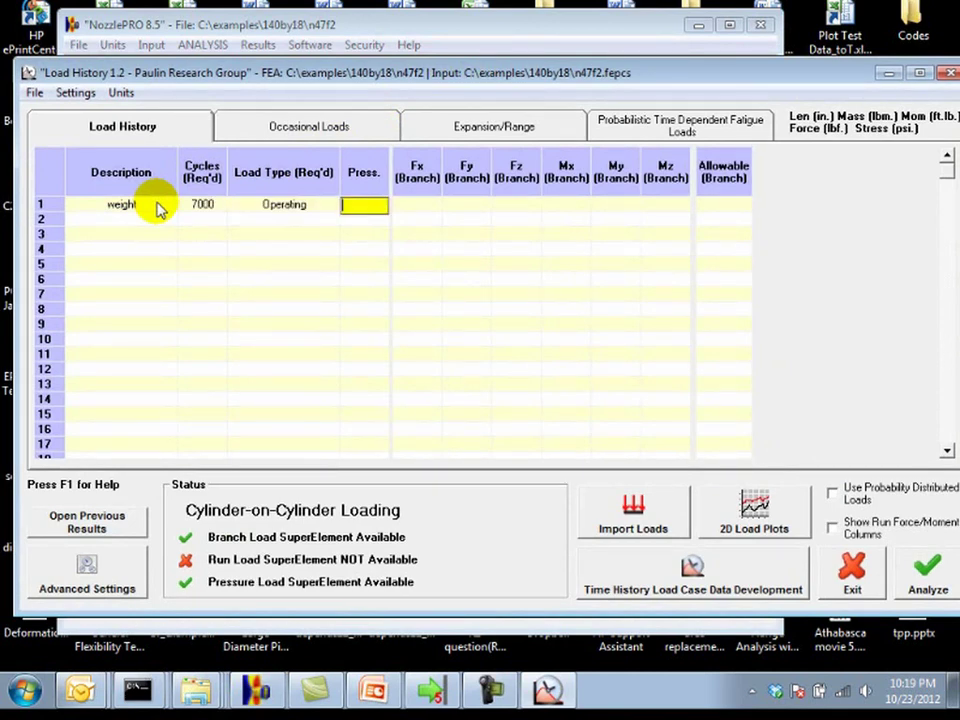
type("0")
key("Tab")
type("0")
key("Return")
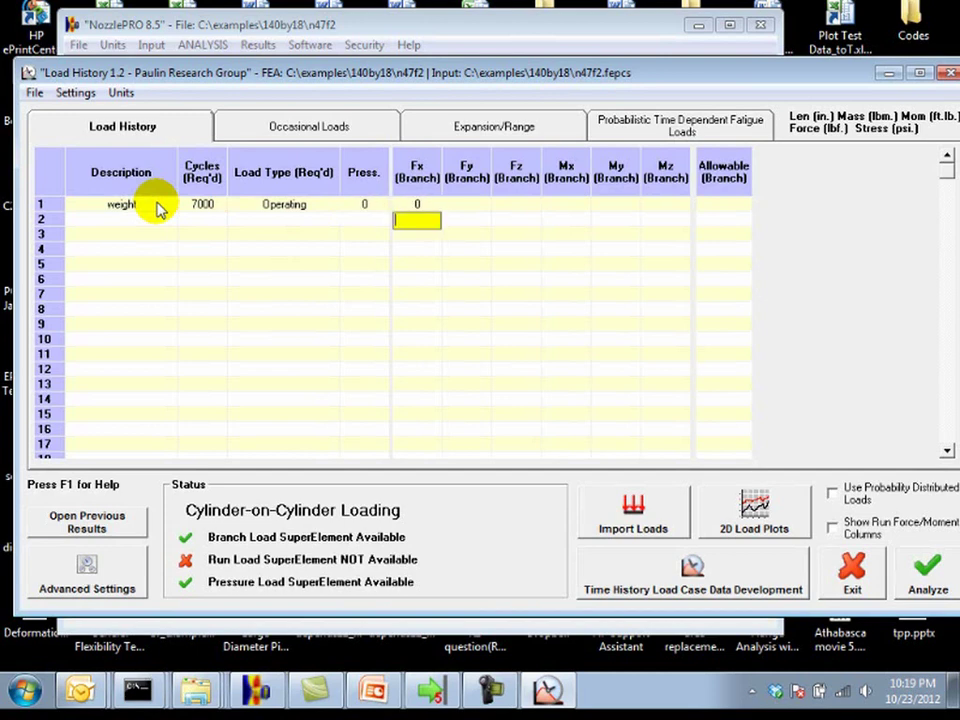
Add a second load case named "pressure" with 7000 cycles, Operating load type and a pressure of 125 psi
key("Left")
key("Left")
key("Left")
key("Left")
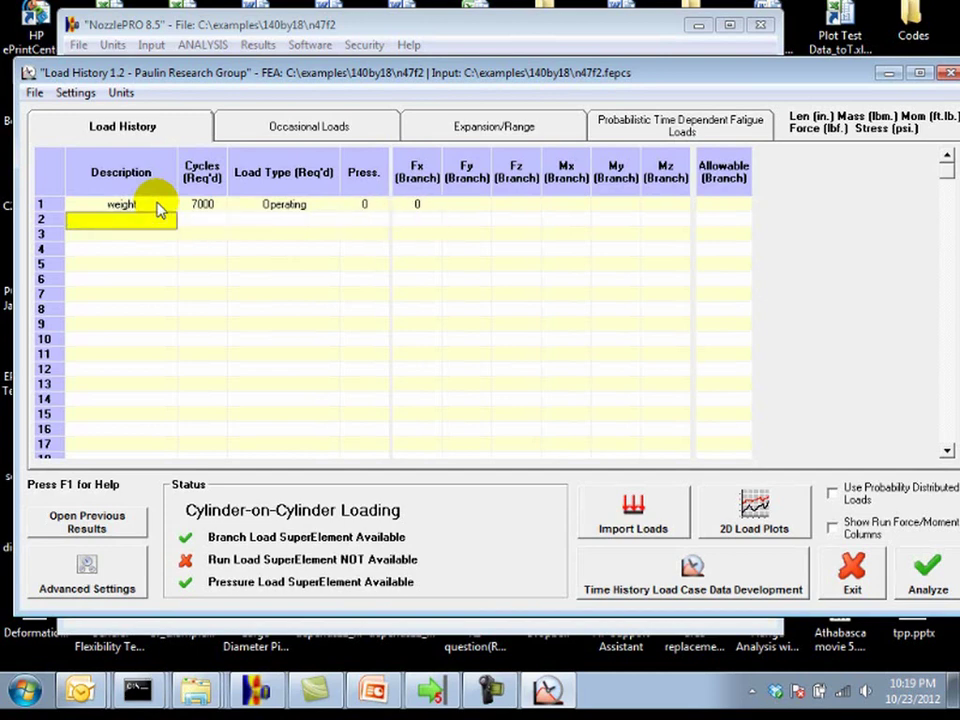
type("pressure")
key("Tab")
key("Tab")
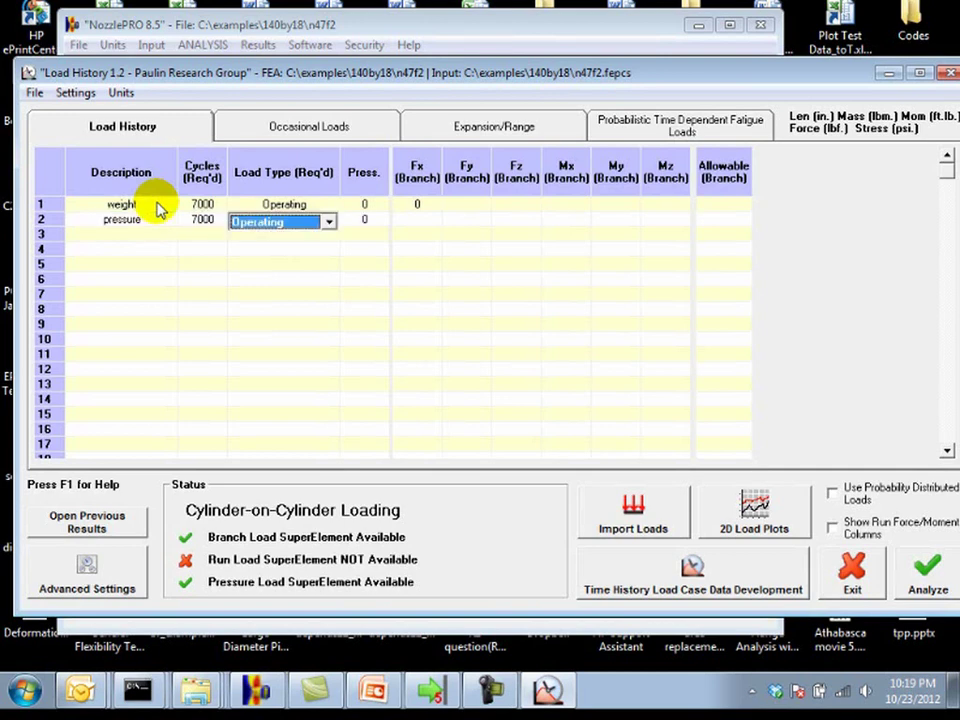
key("Tab")
type("125")
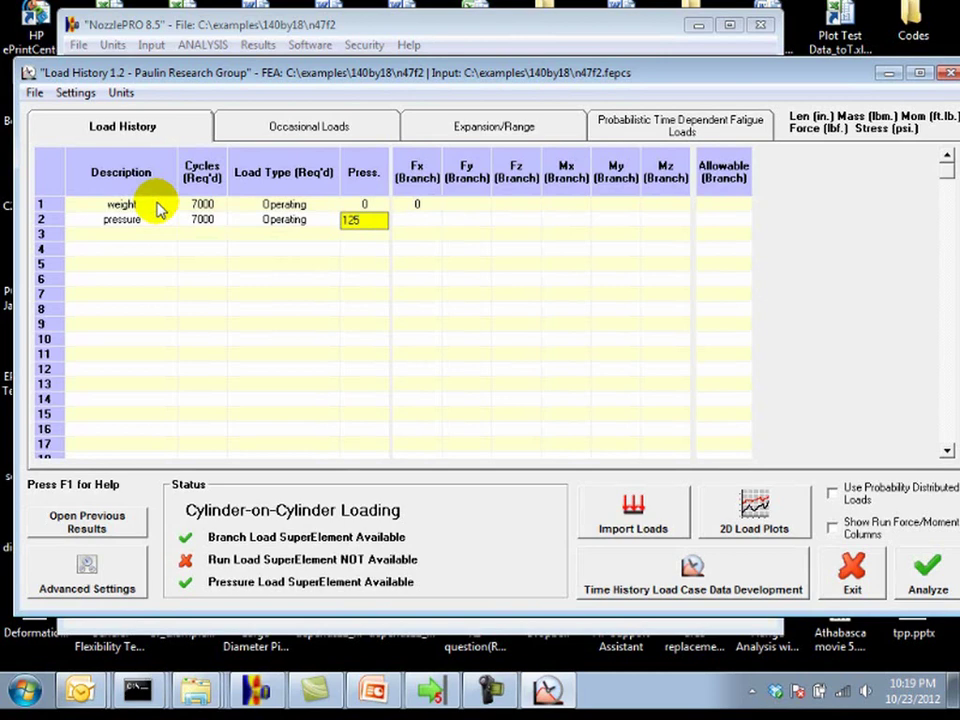
key("Return")
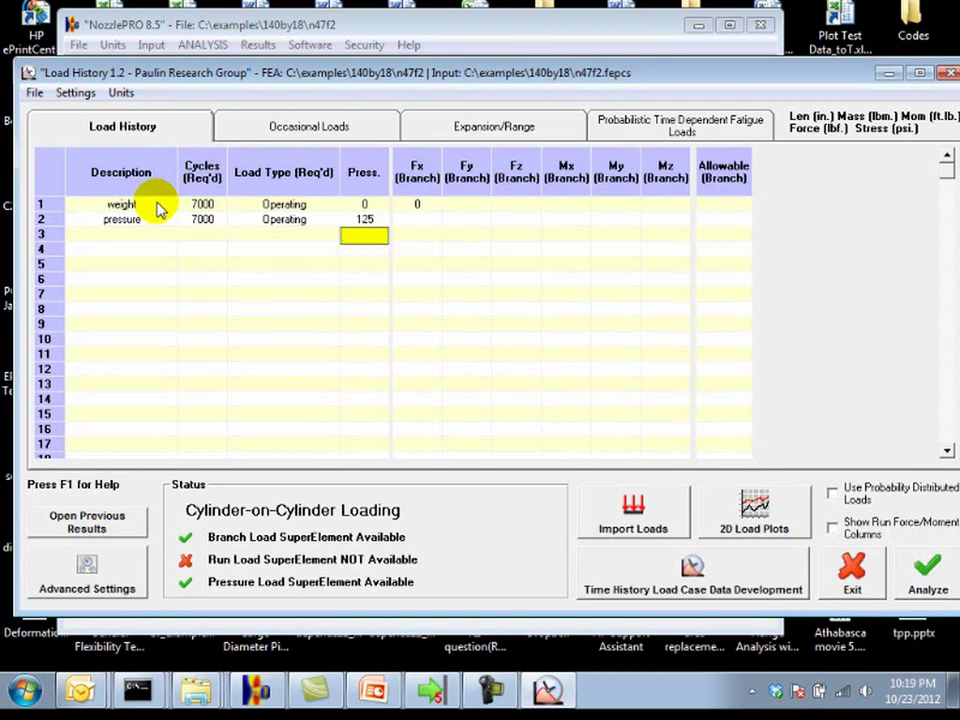
Add a third load case named "operating", keeping 7000 cycles, Operating load type and a pressure of 125 psi
key("shift+Tab")
key("shift+Tab")
key("shift+Tab")
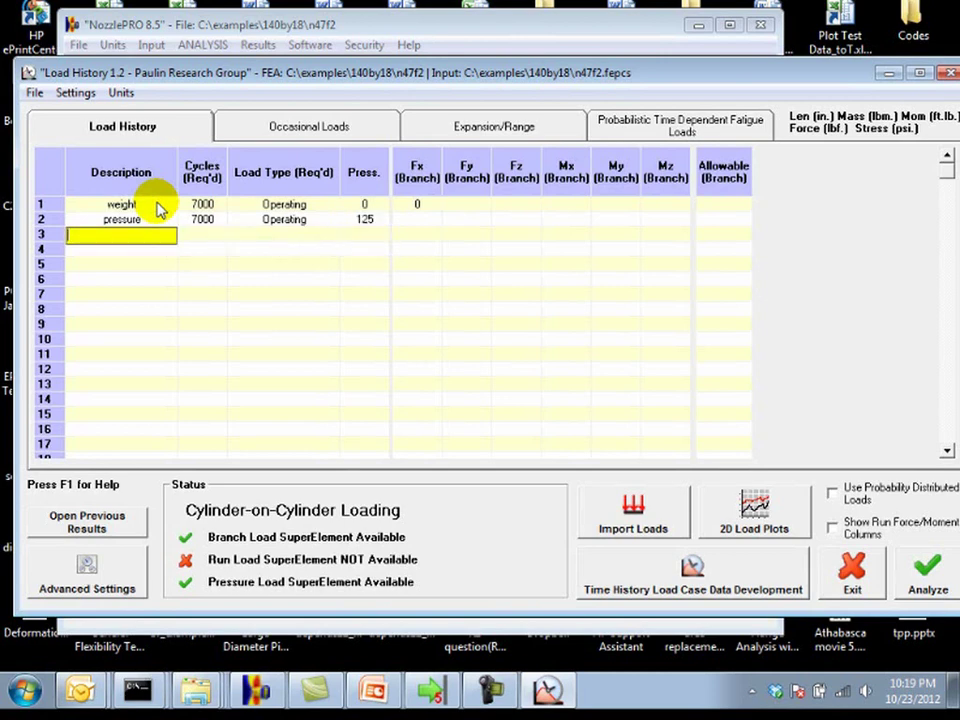
type("operating")
key("Tab")
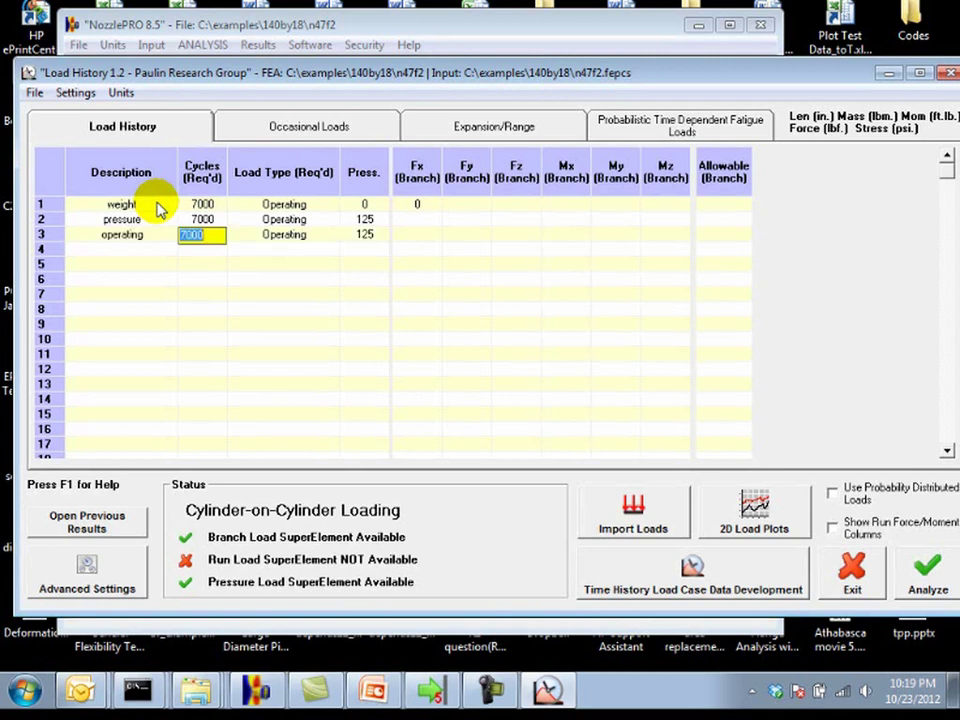
key("Tab")
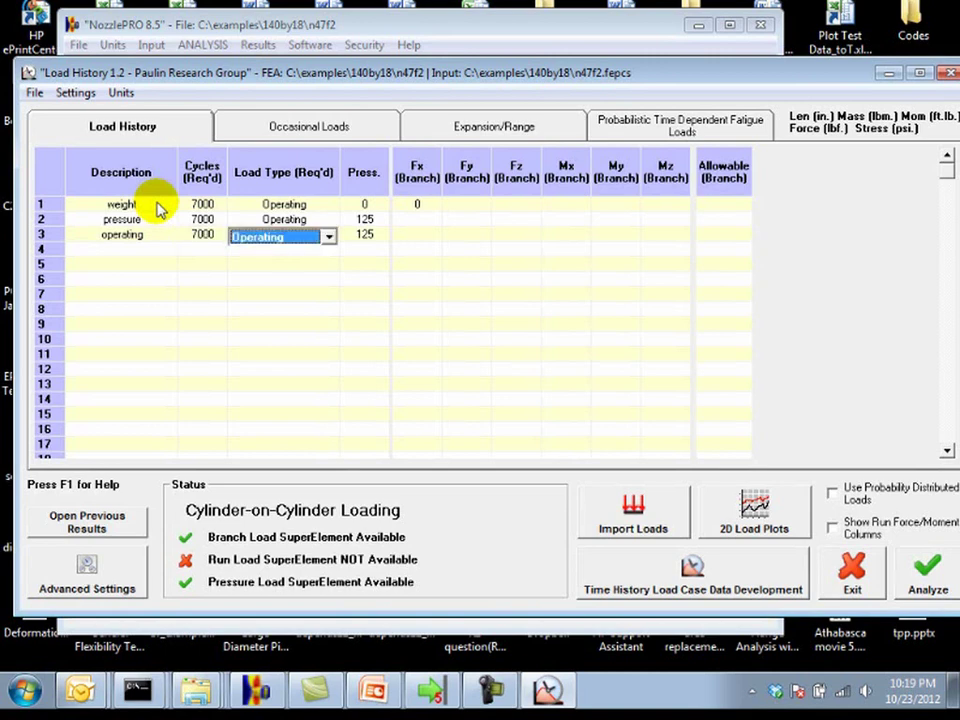
key("Tab")
key("Tab")
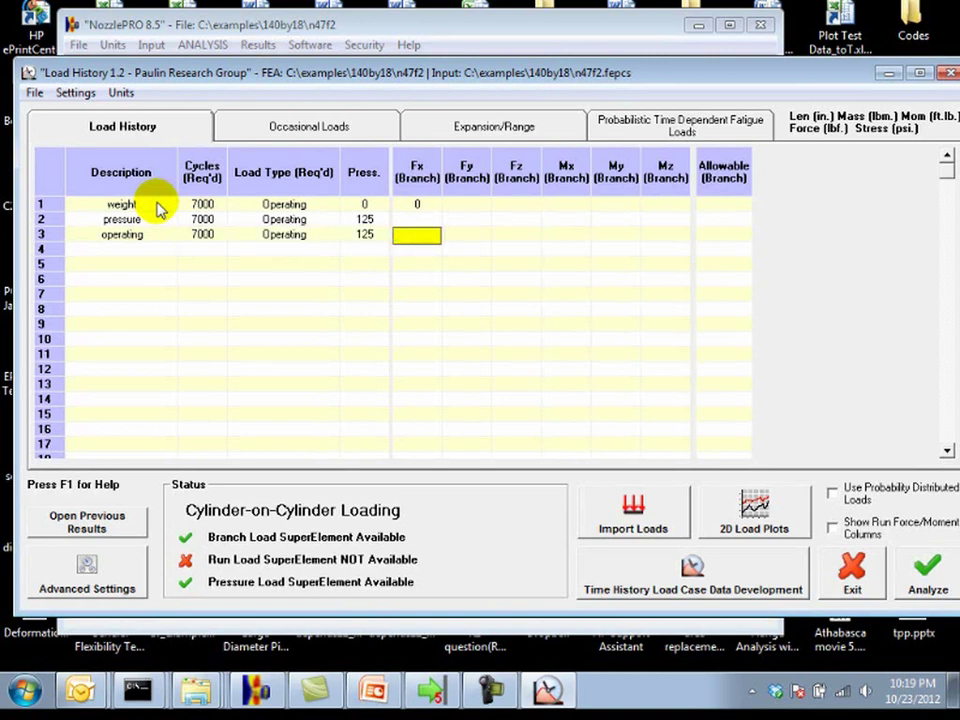
Set the operating case's branch loads to Fx 8992, My 31090 and Mz -15030
type("8992")
key("Tab")
key("Tab")
key("Tab")
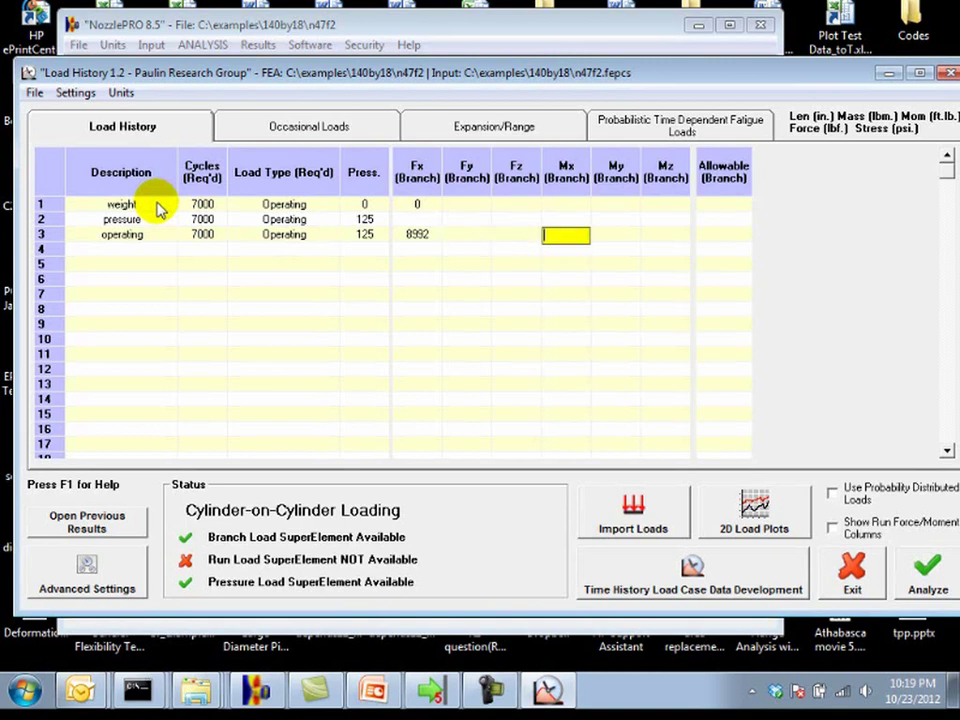
key("Tab")
type("31090")
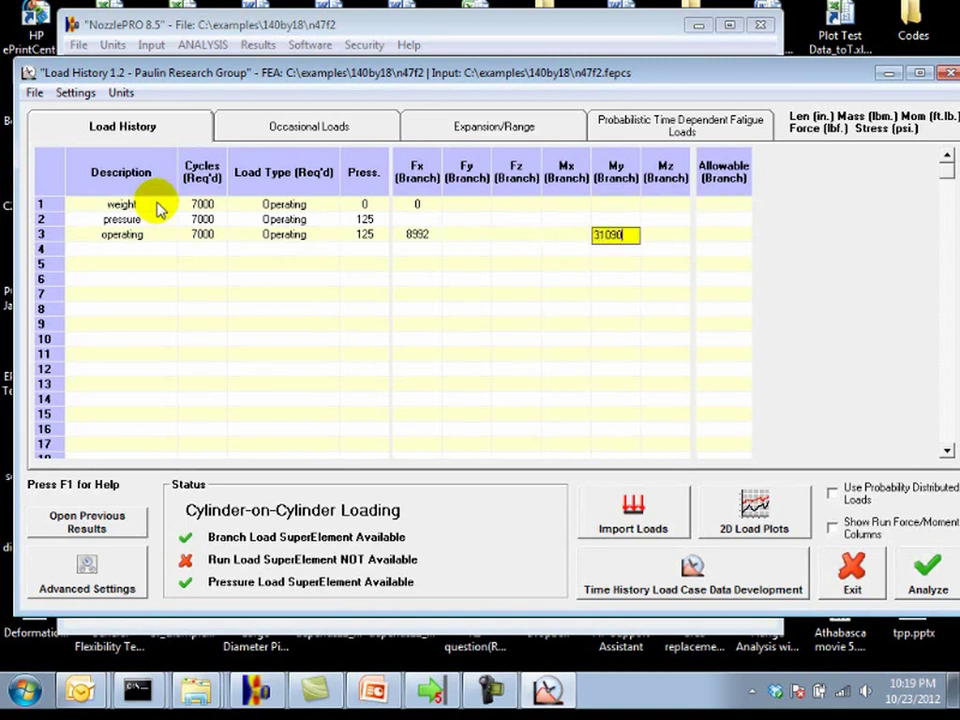
key("Tab")
type("-15030")
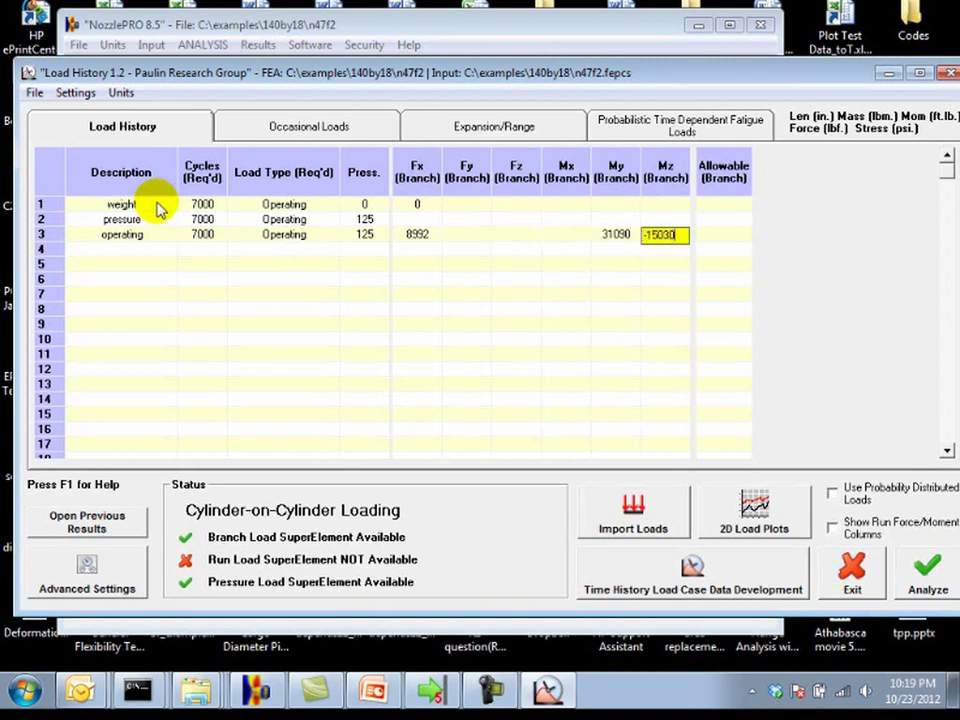
Add a fourth load case named "temperature" with 7000 cycles, Operating load type and a pressure of 0
key("Return")
key("shift+Tab")
key("shift+Tab")
key("shift+Tab")
key("shift+Tab")
key("shift+Tab")
key("shift+Tab")
key("shift+Tab")
key("shift+Tab")
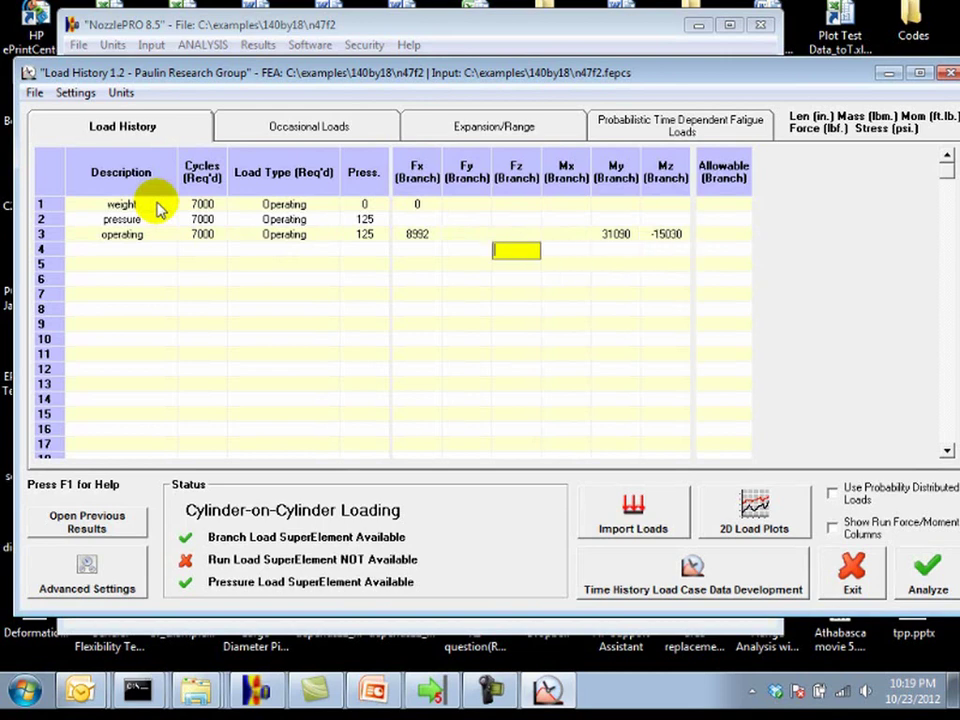
key("shift+Tab")
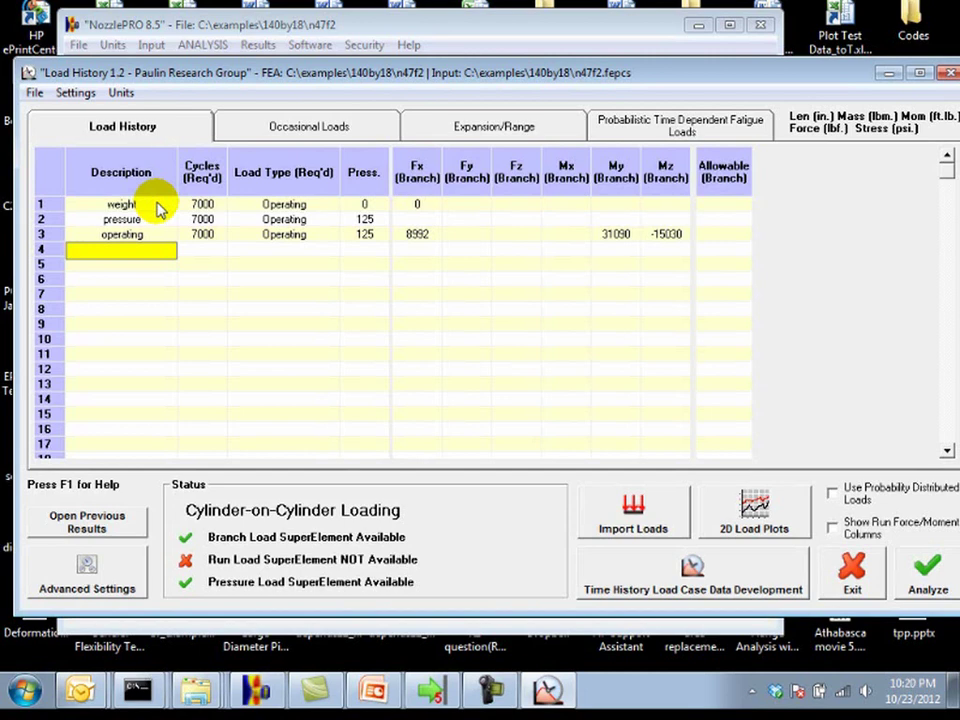
type("temperature")
key("Tab")
type("7000")
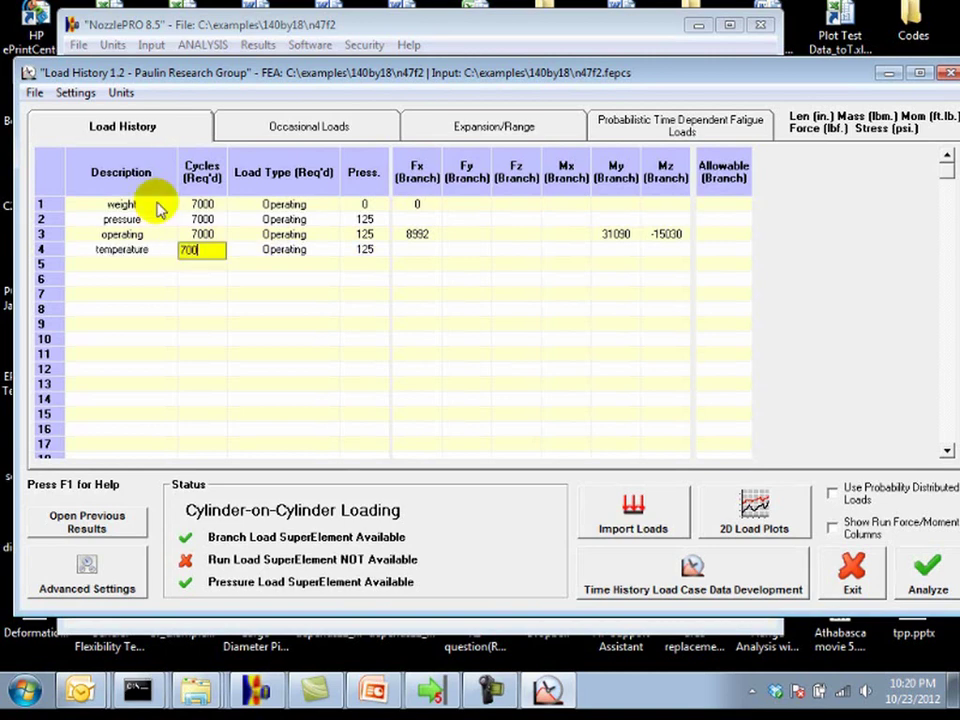
key("Tab")
key("Tab")
type("0")
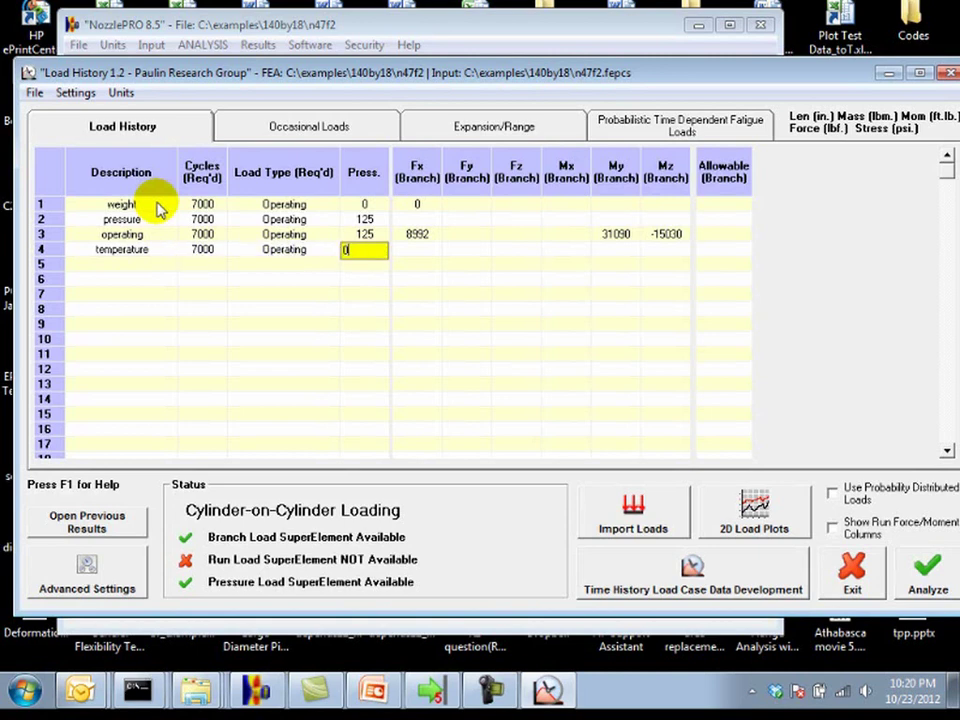
Set the temperature case's branch loads to Fx 8992, My 31090 and Mz -15030
key("Tab")
type("8992")
key("Tab")
key("Tab")
key("Tab")
key("Tab")
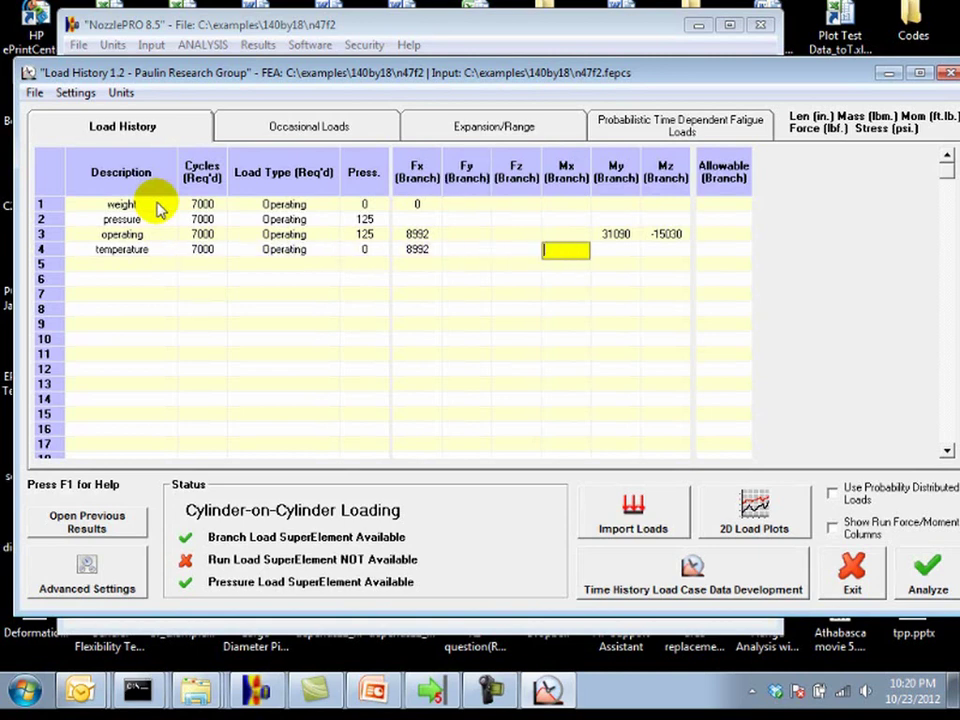
type("31090")
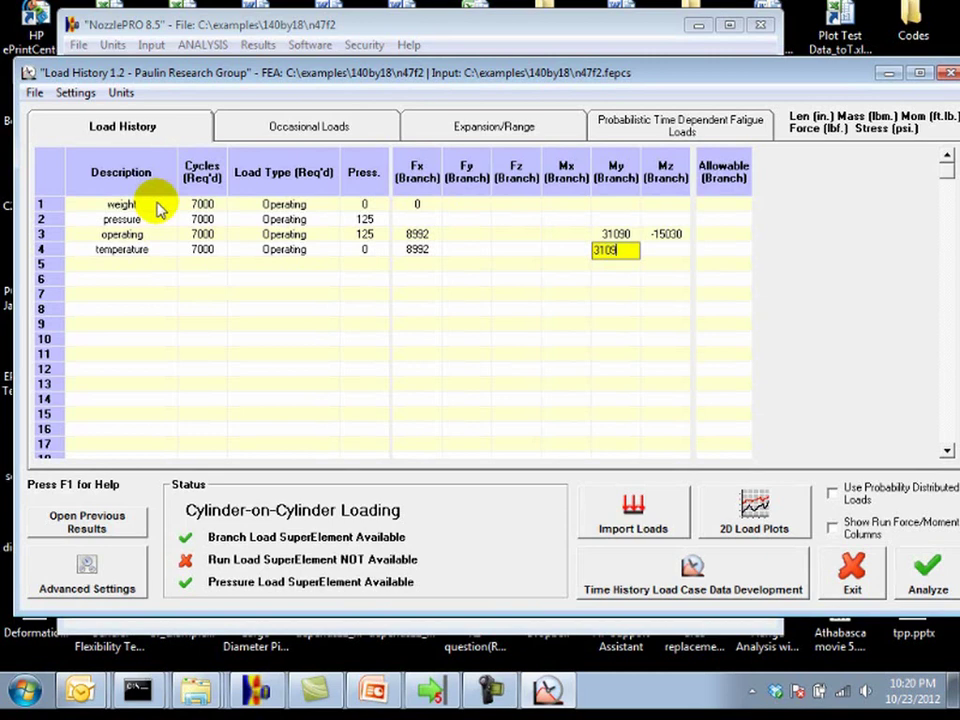
key("Tab")
type("-15030")
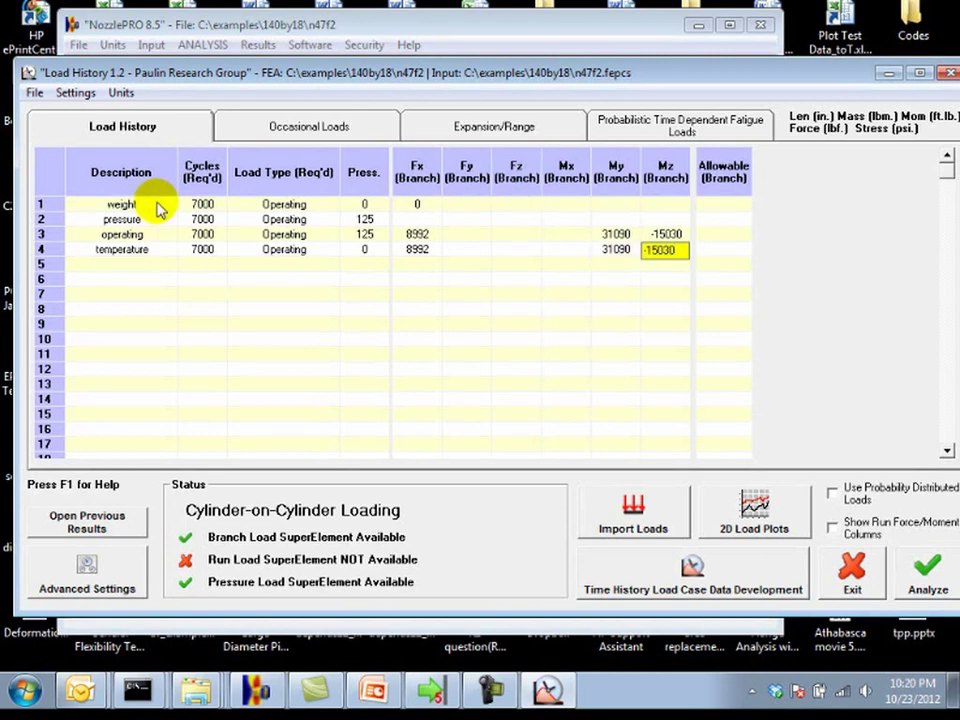
key("Tab")
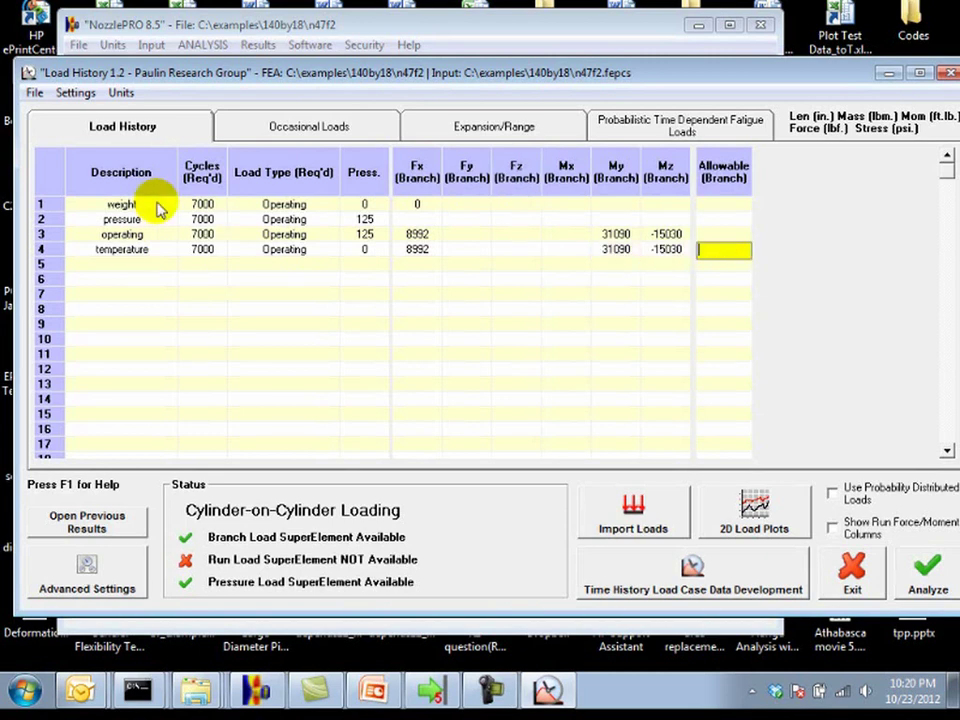
Skip row 5 and add a load case named "weight" in row 6, keeping the Operating load type and 0 pressure
key("Down")
key("Down")
key("Left")
key("Left")
key("Left")
key("Left")
key("Left")
key("Left")
key("Left")
key("Left")
key("Left")
key("Left")
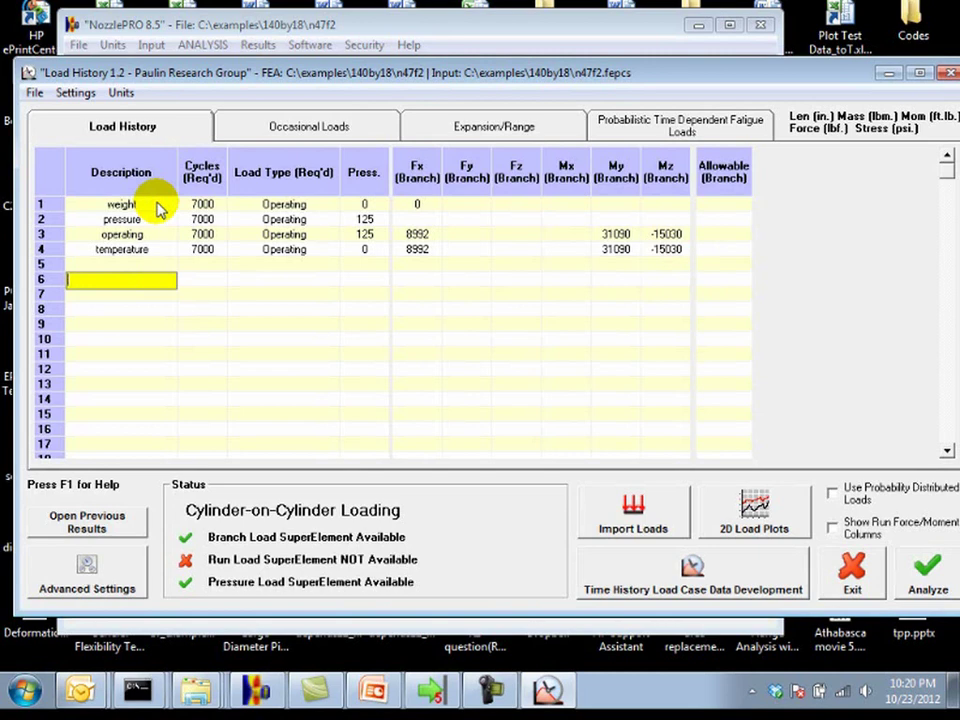
type("weight")
key("Tab")
key("Tab")
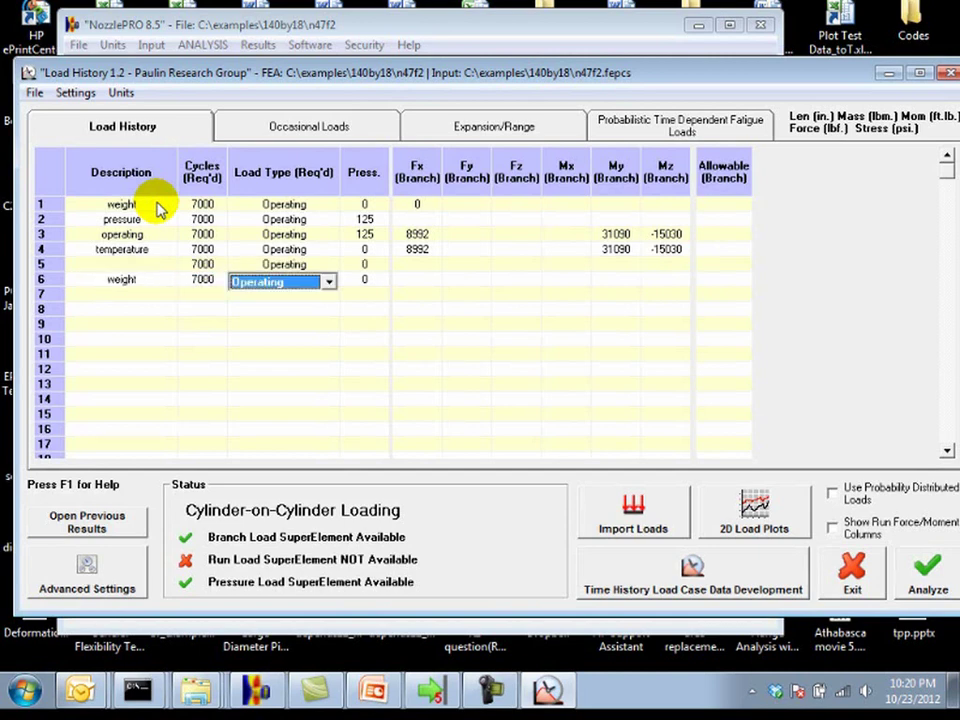
key("Tab")
key("Return")
Add a load case named "pressure" in row 7 and set the cycles of rows 6 and 7 to 1000
key("Left")
key("Left")
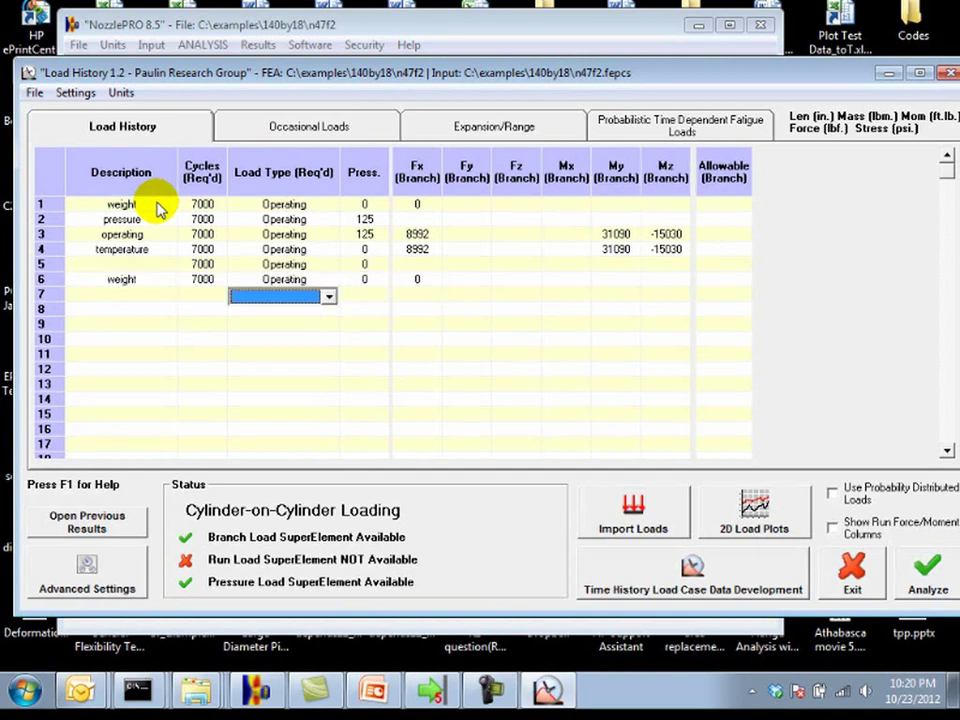
key("Left")
key("Left")
type("pressure")
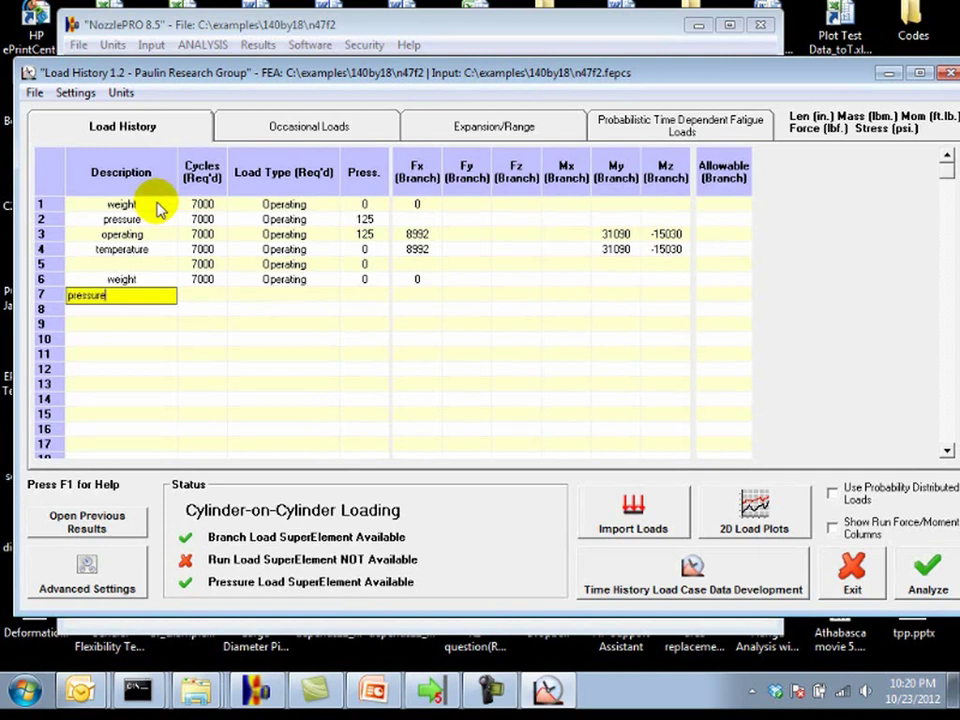
key("Tab")
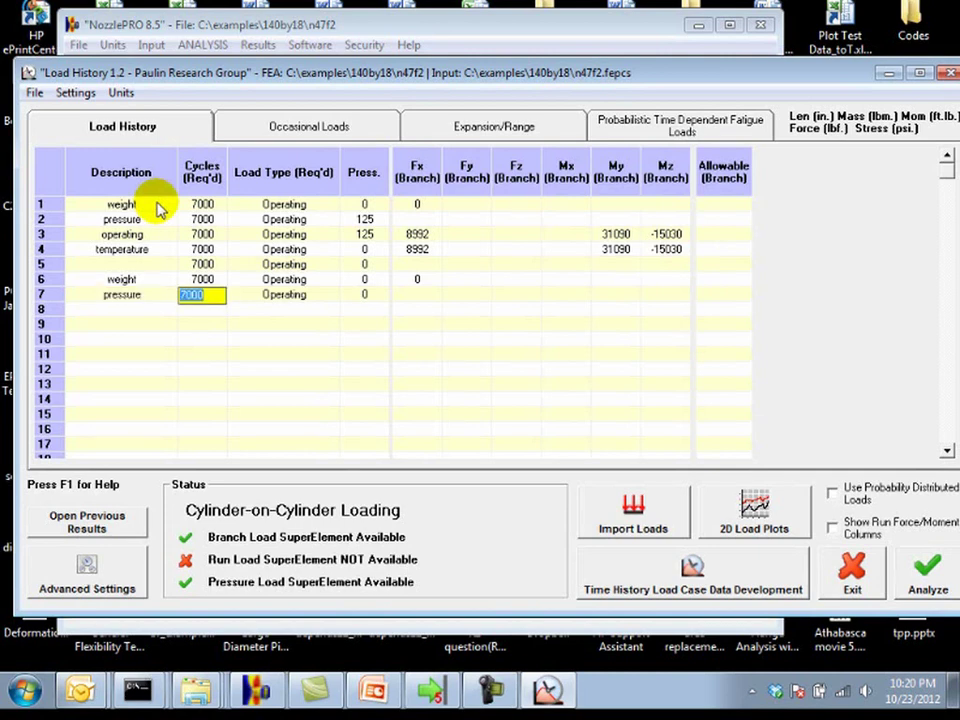
key("Up")
type("1000")
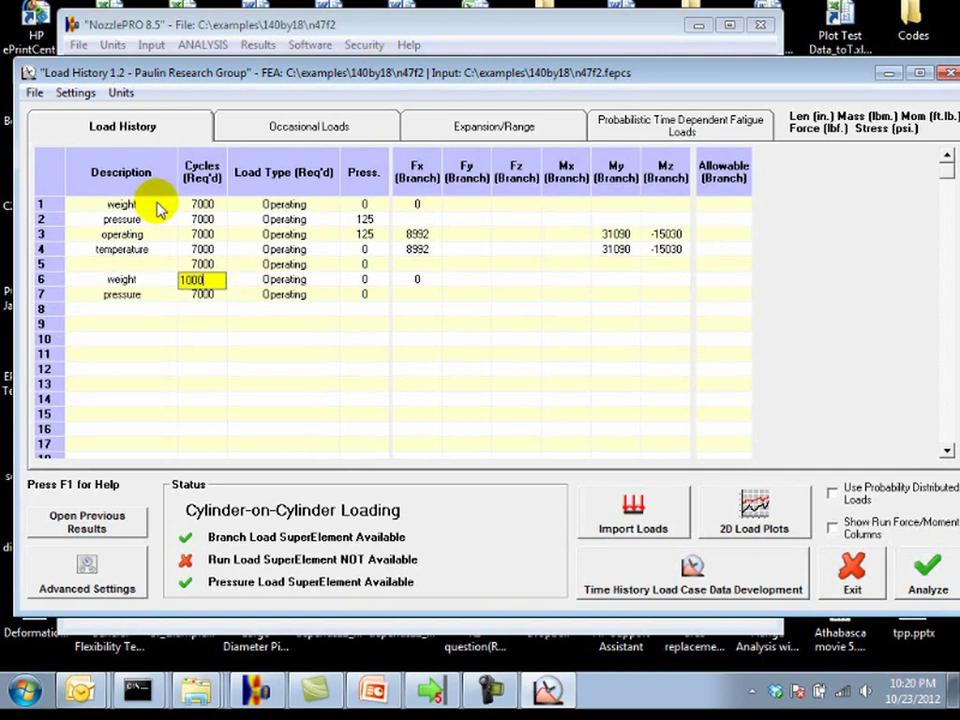
key("Return")
type("1000")
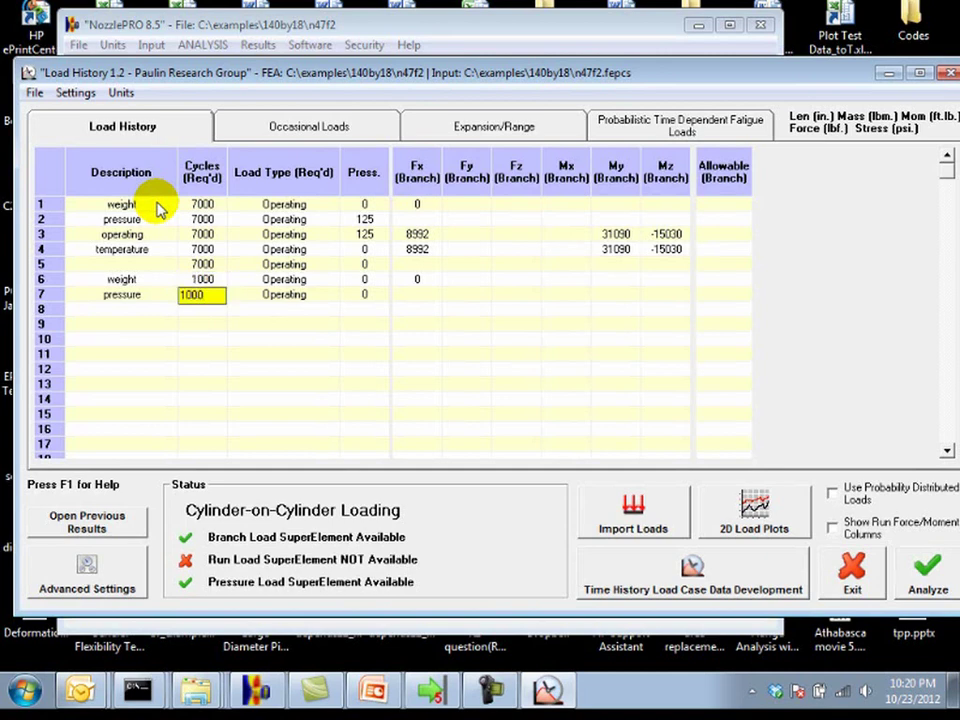
key("Return")
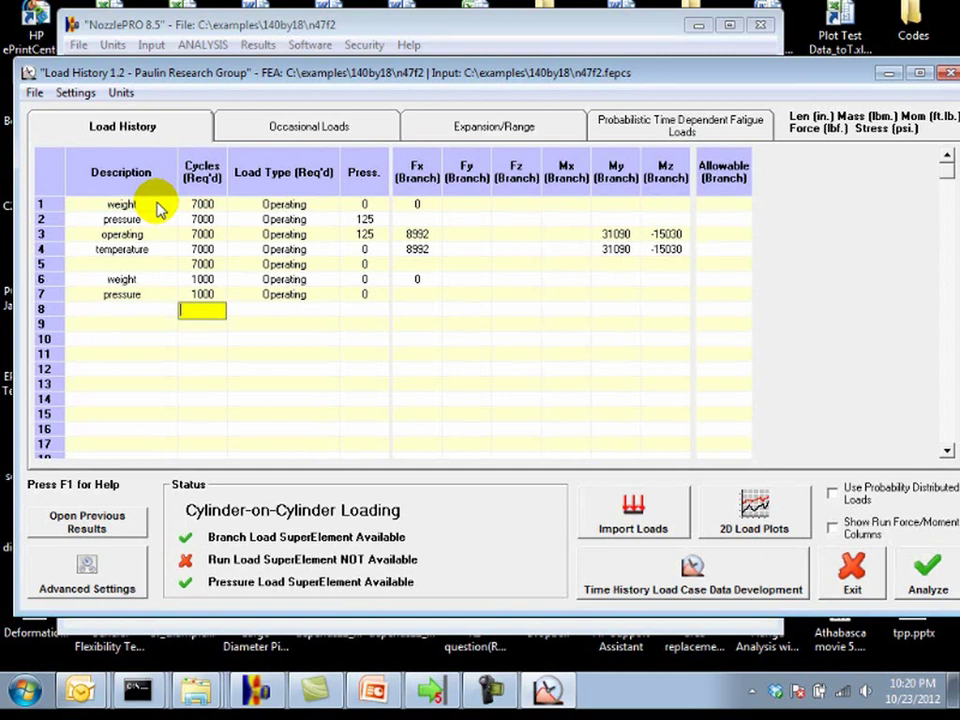
Set the pressure of the second pressure case in row 7 to 135 psi
key("Up")
key("Up")
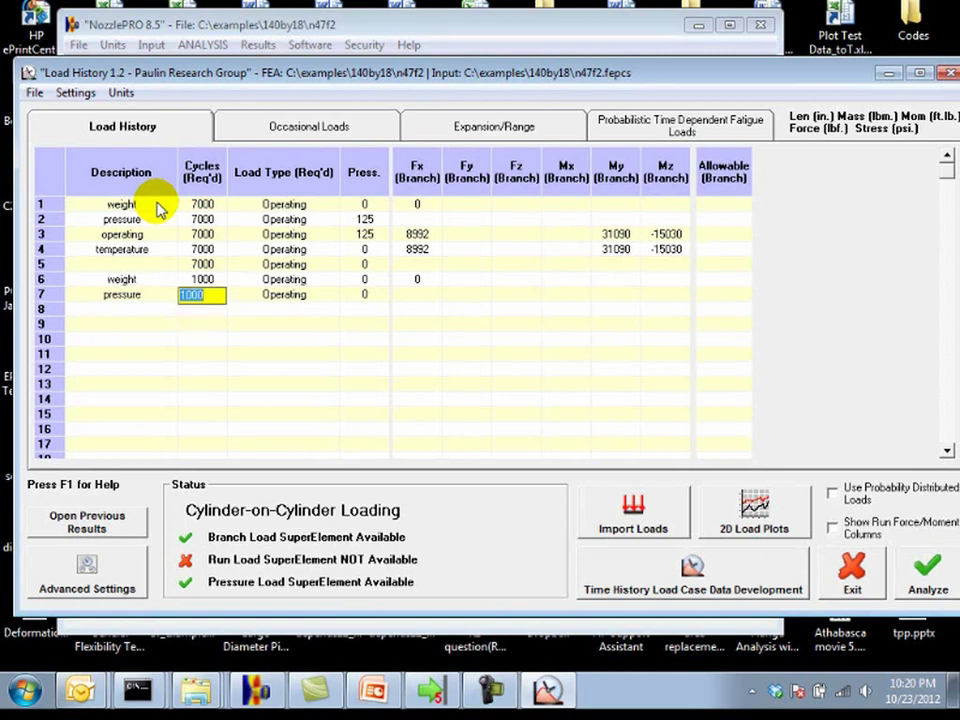
key("Right")
key("Right")
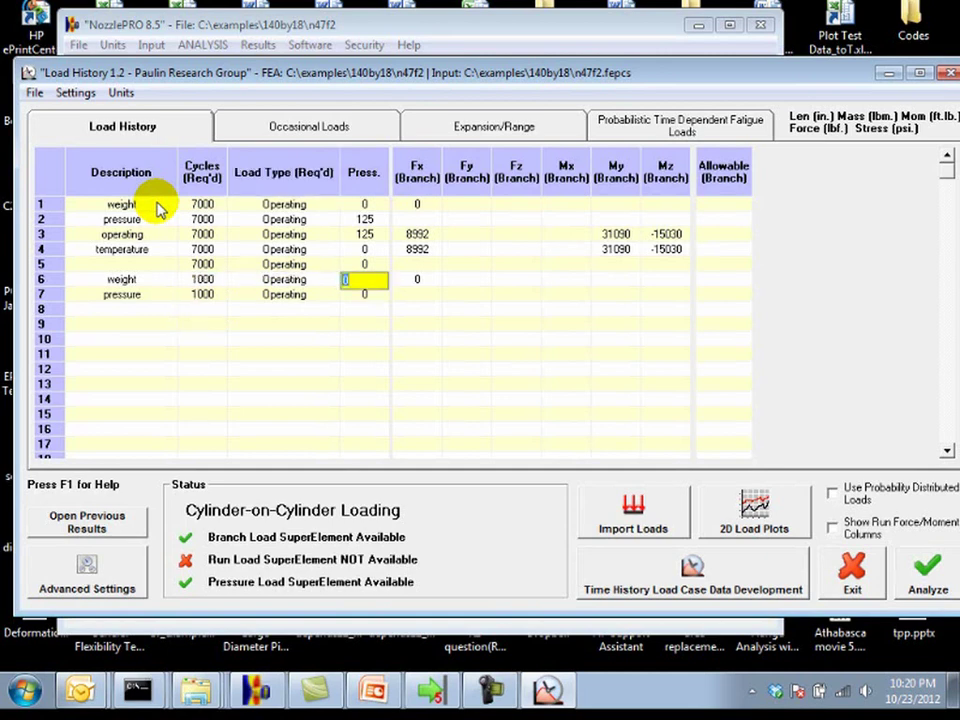
key("Down")
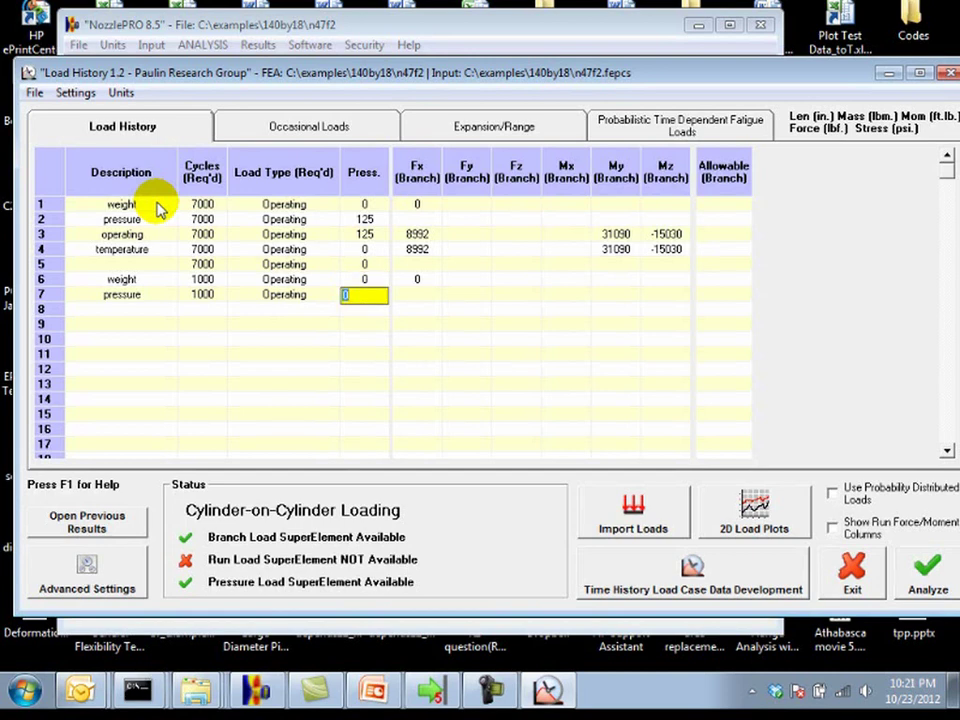
type("135")
Add a load case named "operating" in row 8, keeping 1000 cycles, Operating load type and a pressure of 135 psi
key("Down")
key("Left")
key("Left")
key("Left")
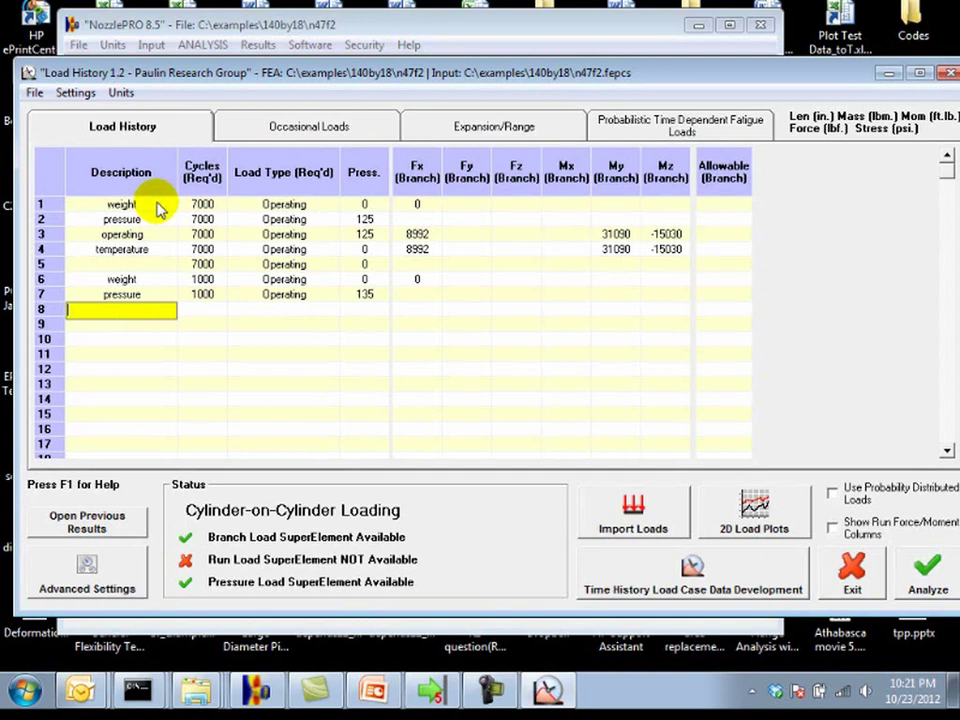
type("operating")
key("Tab")
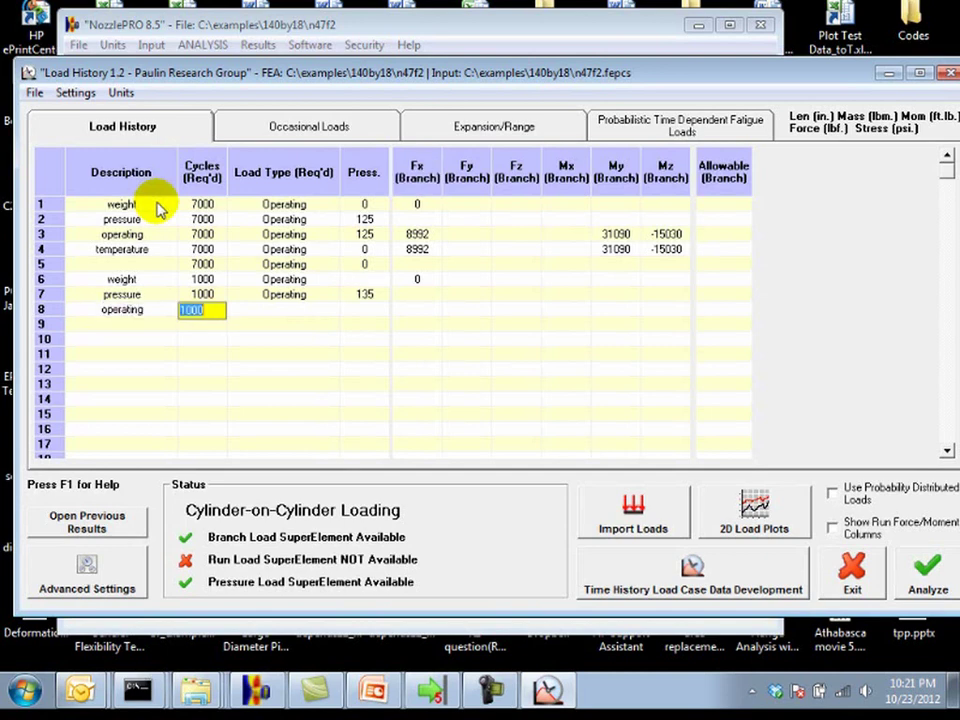
key("Tab")
key("Tab")
key("Tab")
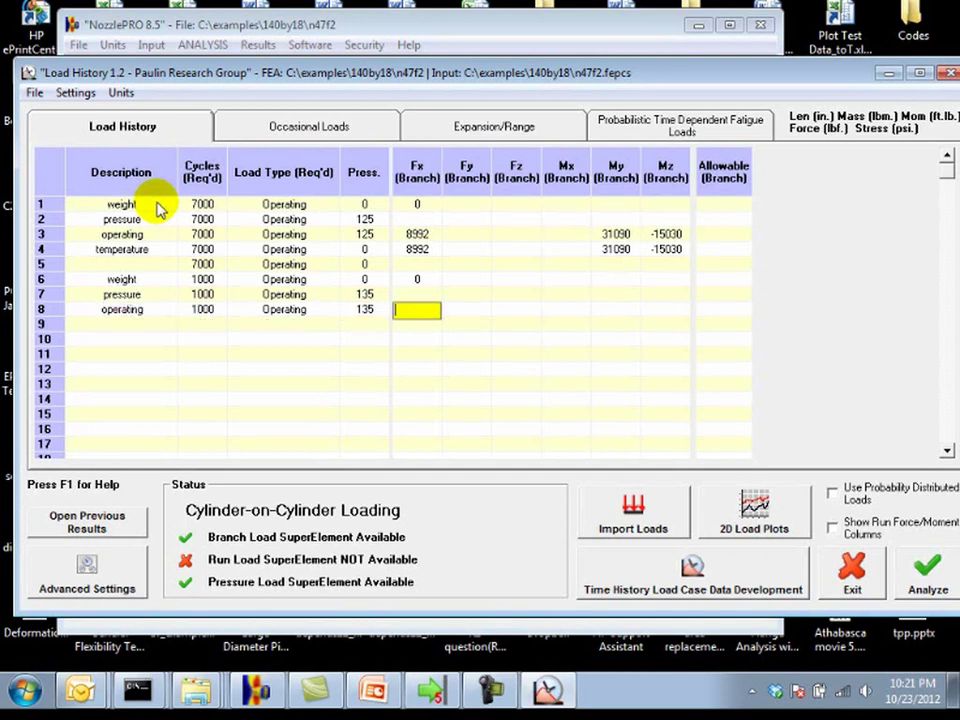
Set the branch loads of the row 8 operating case to Fx 16000, Mx 24033, My -1809 and Mz 19340
type("16000")
key("Tab")
key("Tab")
key("Tab")
key("Tab")
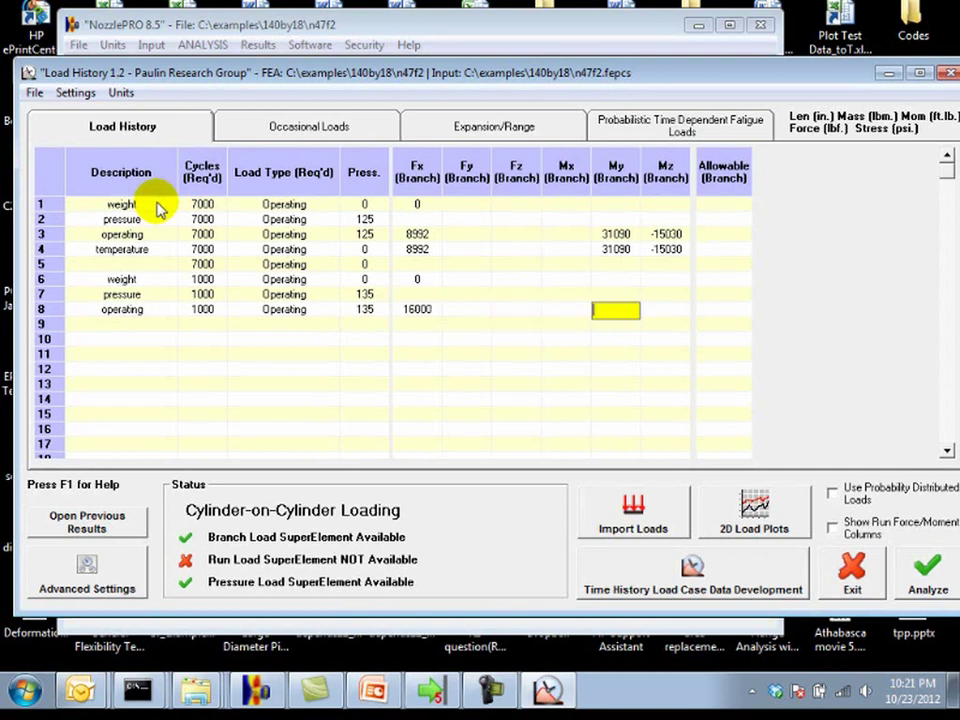
type("240")
key("Return")
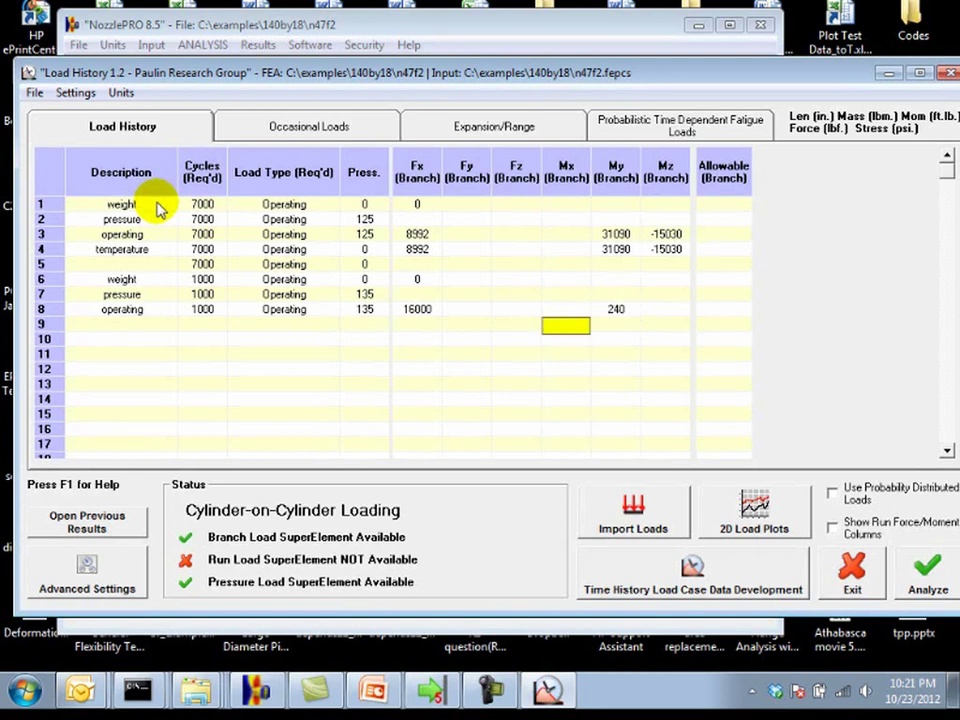
key("Up")
type("24033")
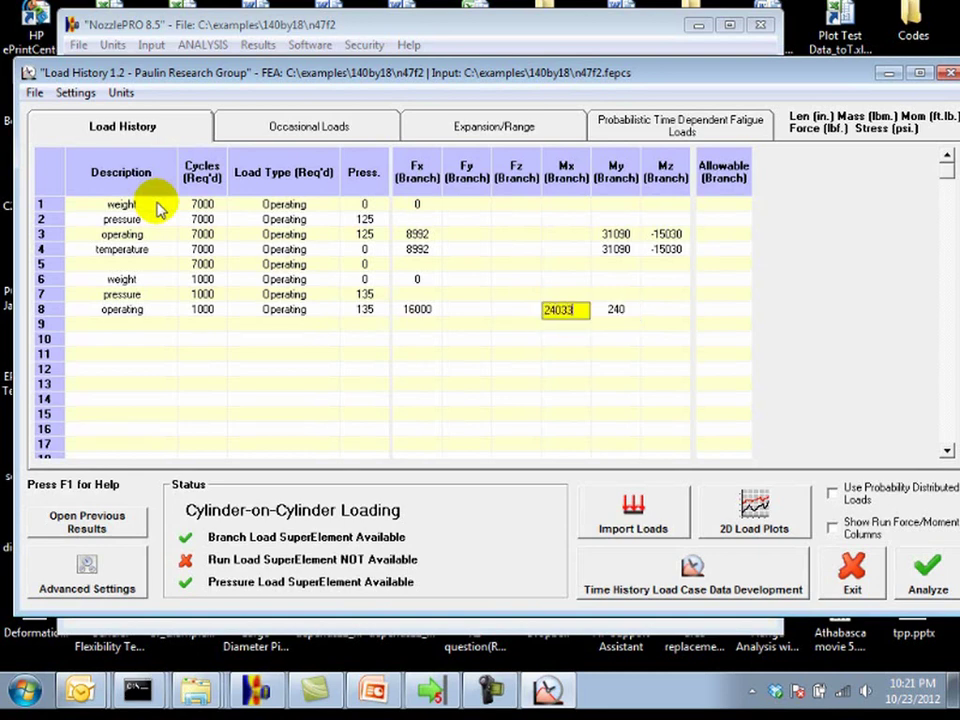
key("Tab")
type("-180")
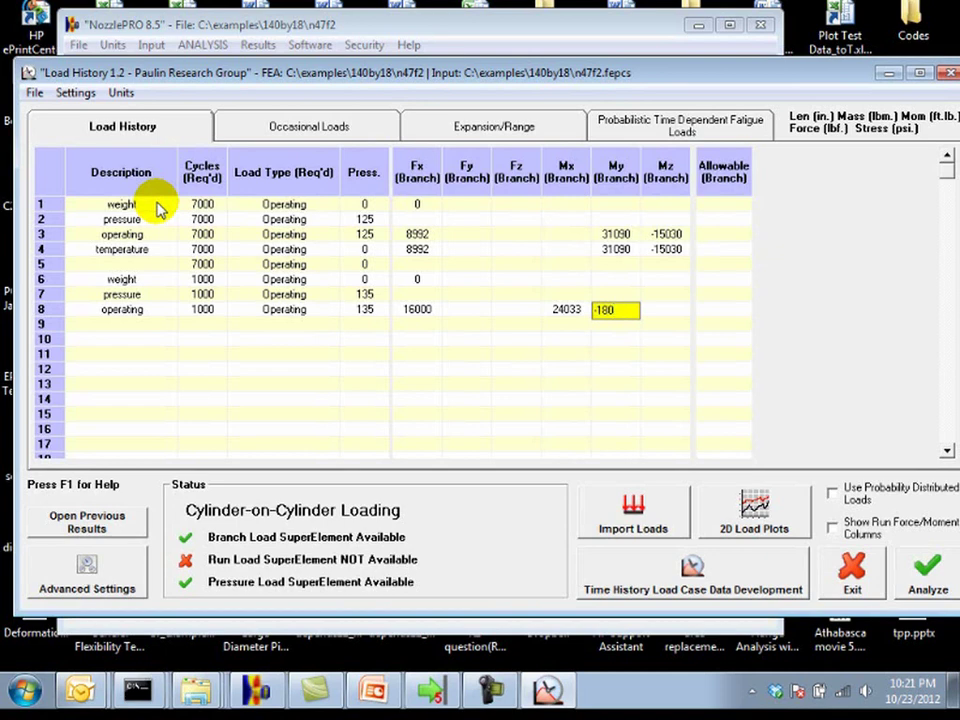
type("9")
key("Tab")
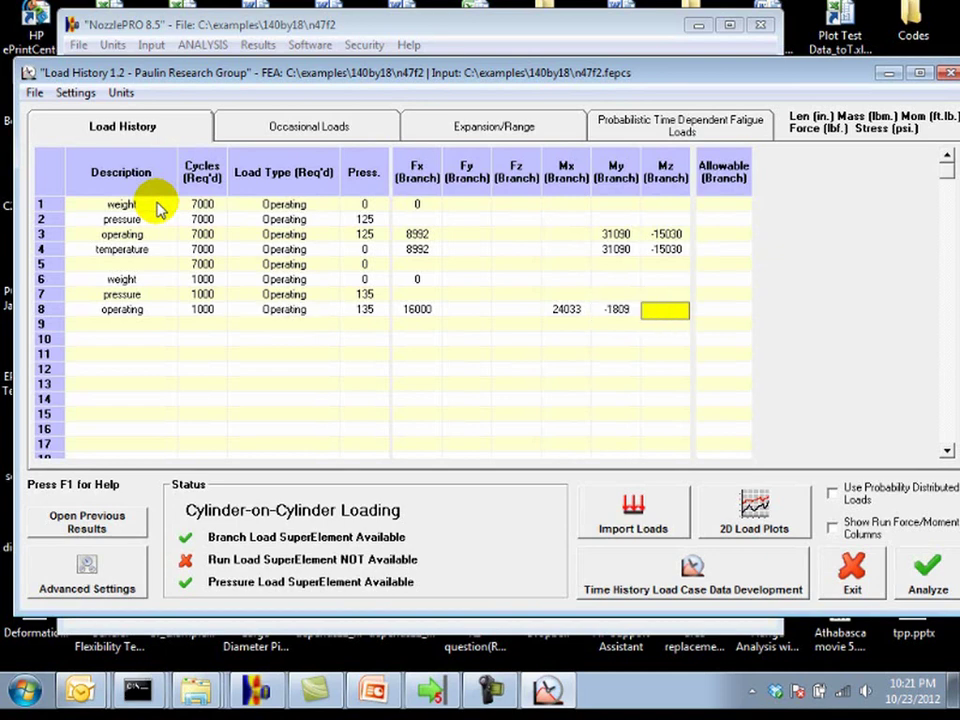
type("19340")
key("Return")
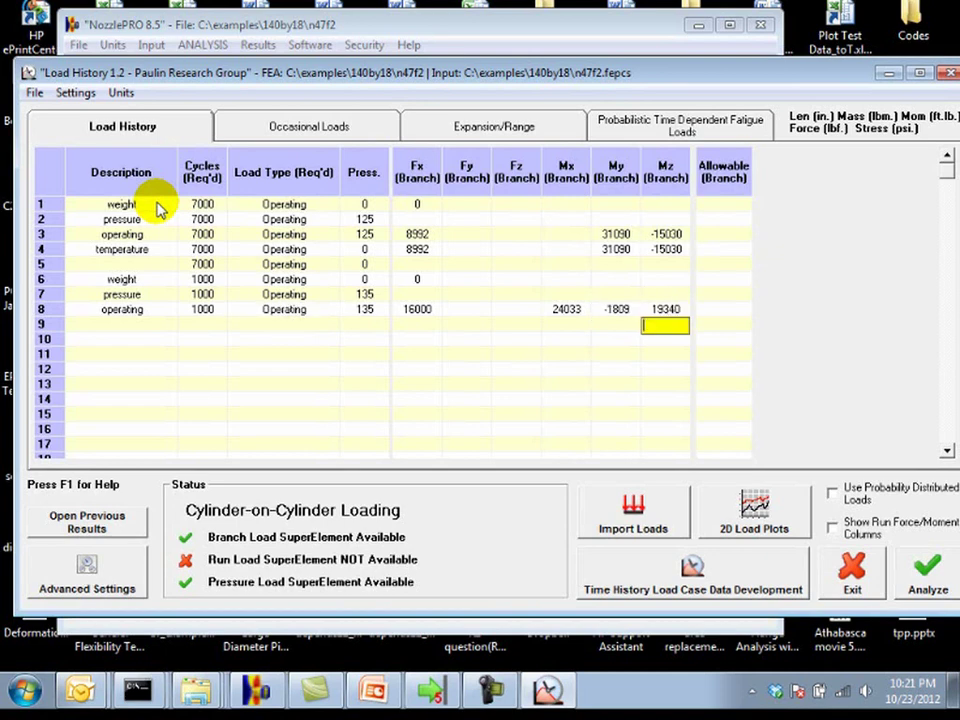
Add a load case named "temperature" in row 9 with 1000 cycles, Operating load type and a pressure of 0
key("Left")
key("Left")
key("Left")
key("Left")
key("Left")
key("Left")
key("Left")
key("Left")
key("Left")
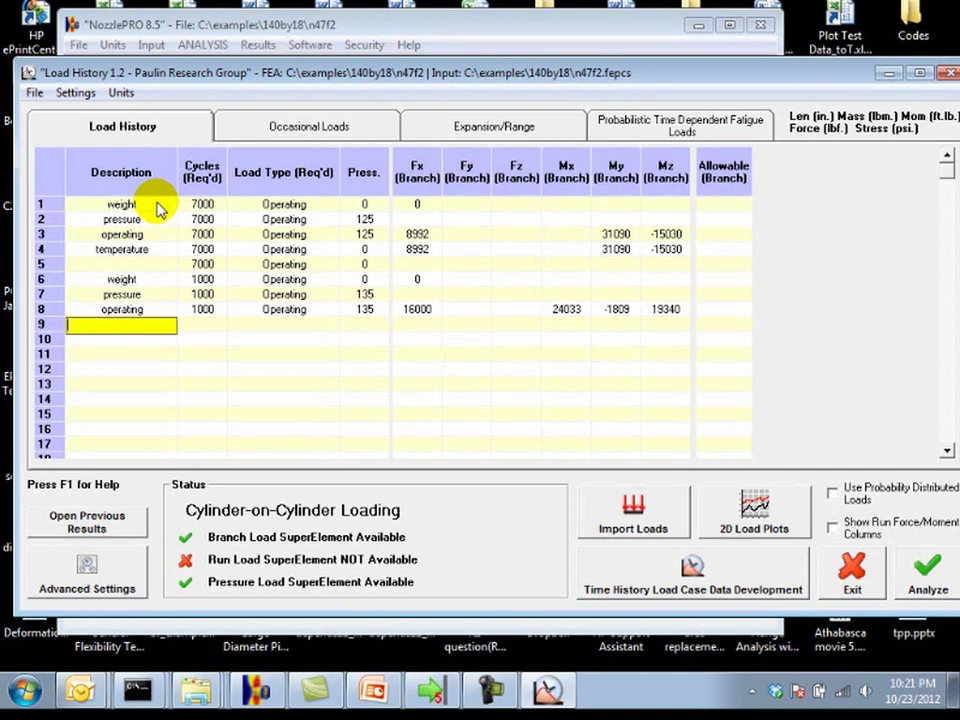
type("temperature")
key("Tab")
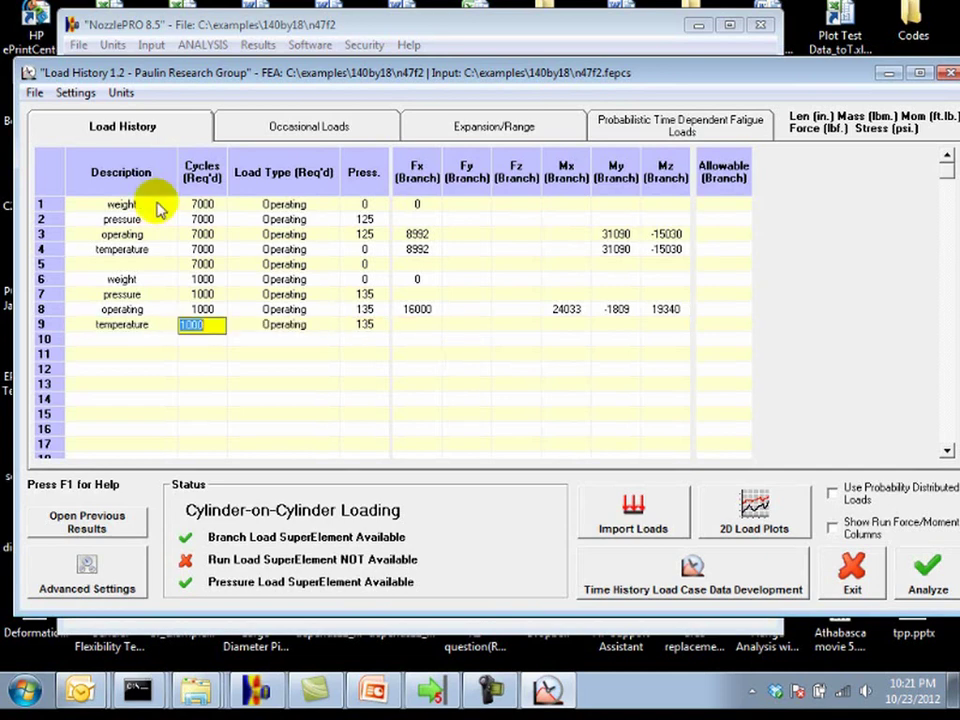
key("Tab")
key("Tab")
type("0")
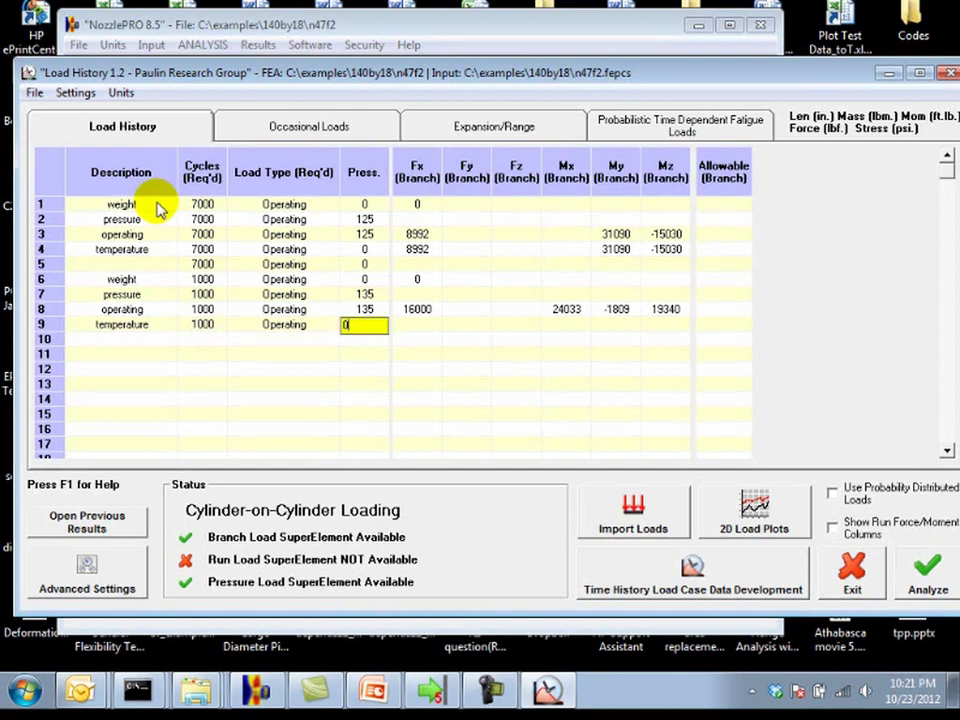
Set the branch loads of the row 9 temperature case to Fx 16000, Mx 24033, My -1809 and Mz 19340
key("Tab")
type("16000")
key("Tab")
key("Tab")
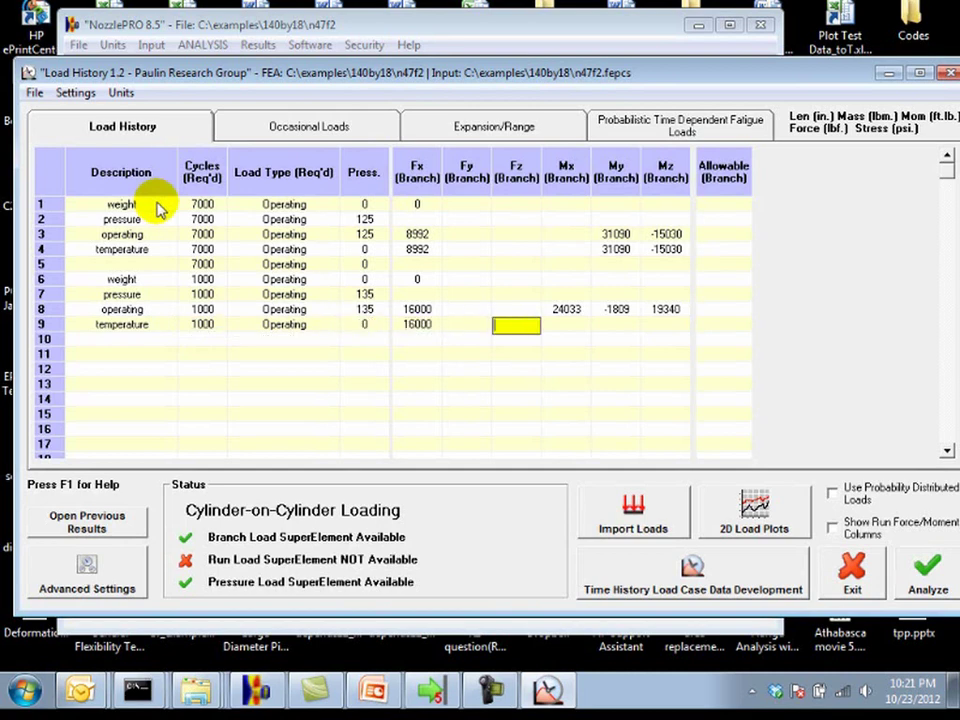
key("Tab")
type("24033")
key("Tab")
type("-1809")
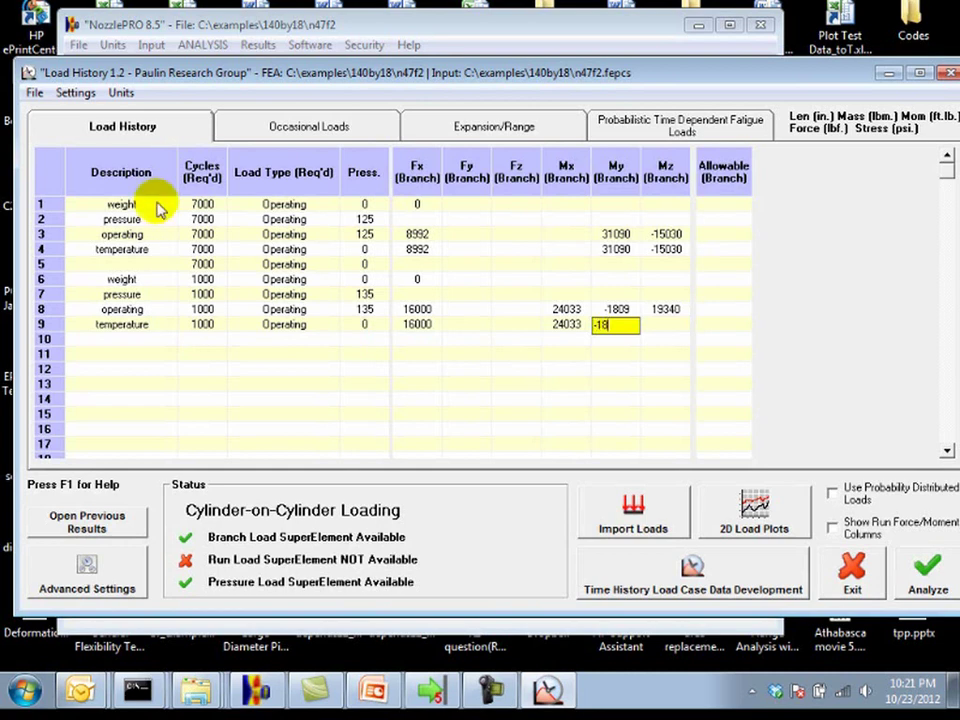
key("Tab")
type("194")
type("40")
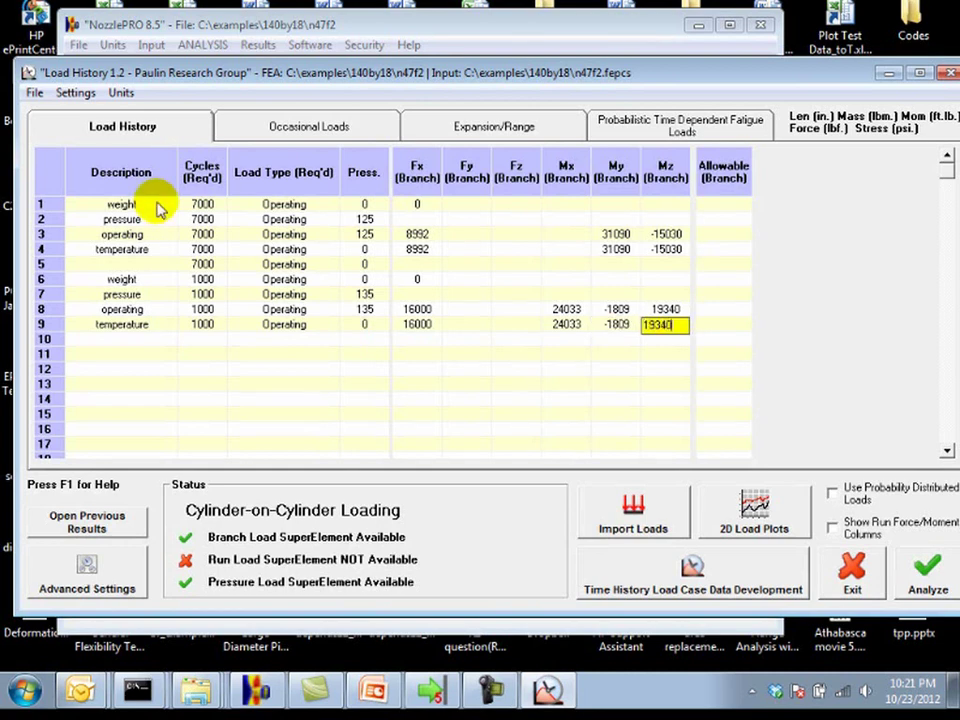
Skip row 10 and add a load case named "RV" in row 11 with 180 cycles, Operating load type and 225 psi pressure
key("Down")
key("Down")
key("Left")
key("Left")
key("Left")
key("Left")
key("Left")
key("Left")
key("Left")
key("Left")
key("Left")
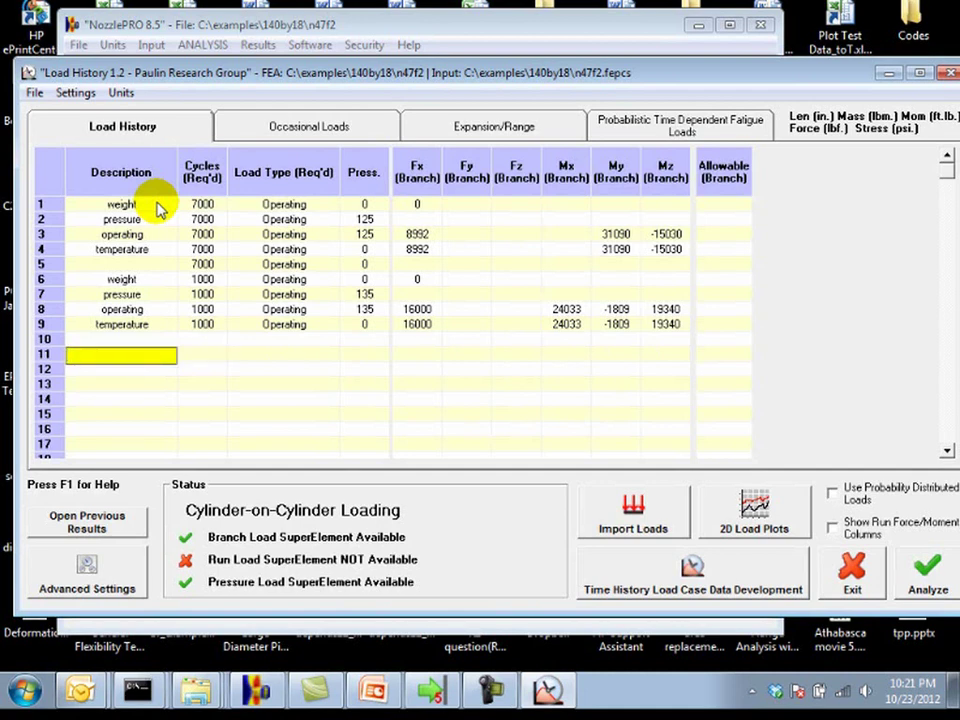
type("RV")
key("Tab")
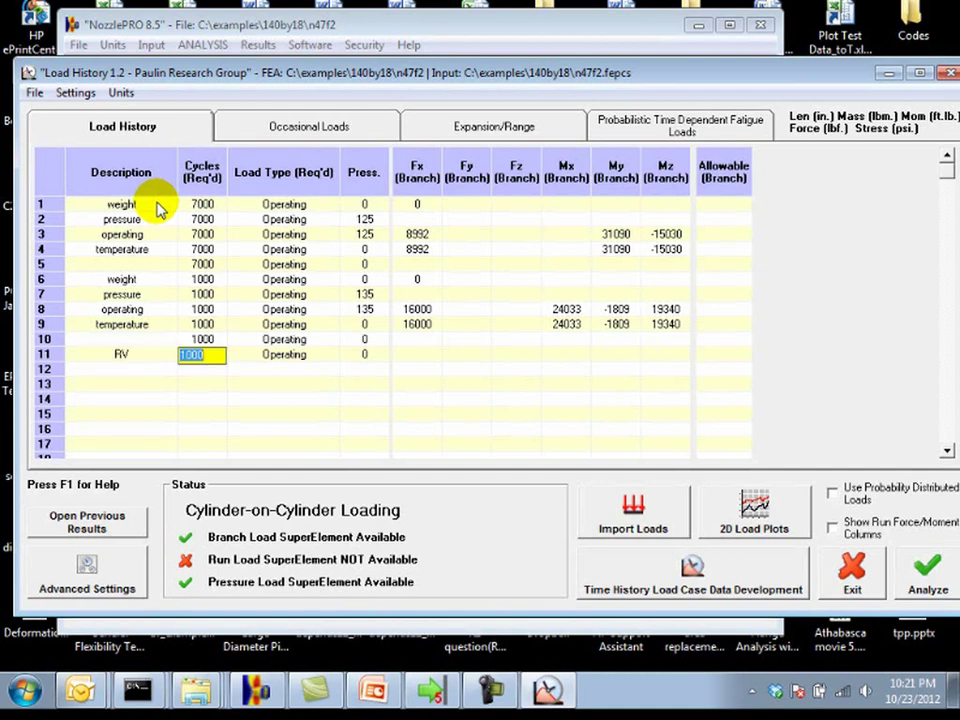
type("8")
key("BackSpace")
type("180")
key("Tab")
key("Tab")
type("225")
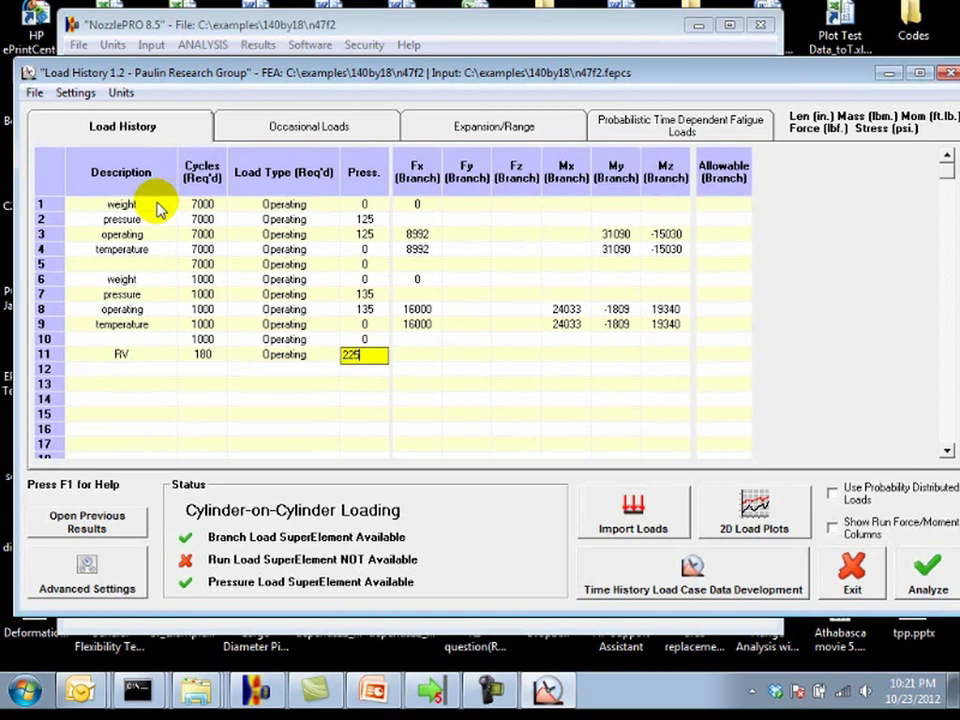
key("Return")
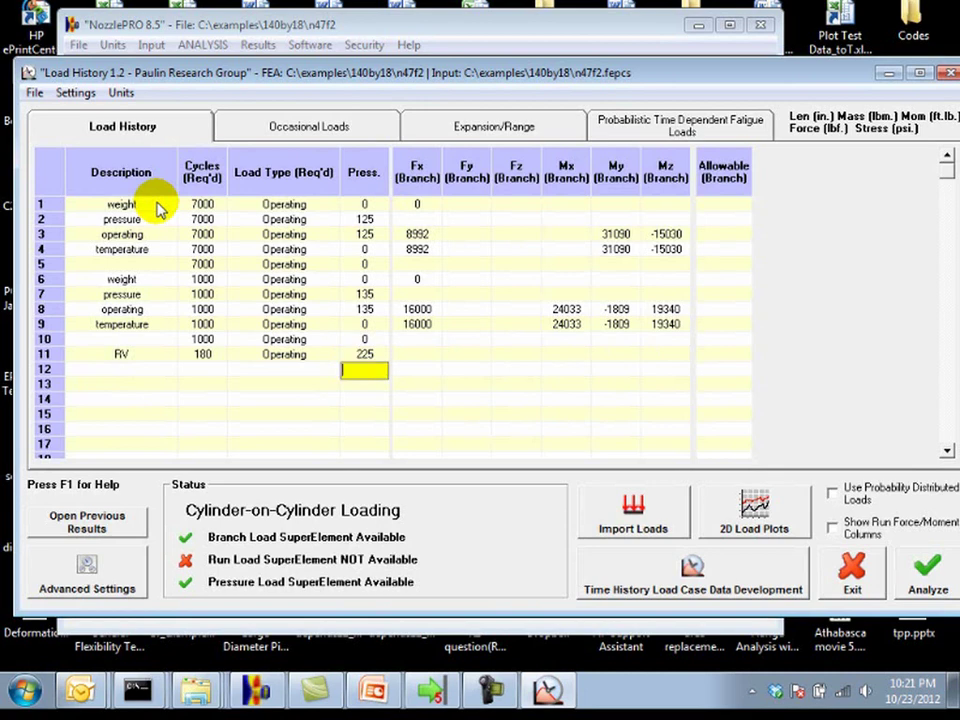
Skip row 12 and add a load case named "Beat Frequency" in row 13 with 4415e6 cycles, Operating load type and a pressure of 15
key("shift+Tab")
key("shift+Tab")
key("shift+Tab")
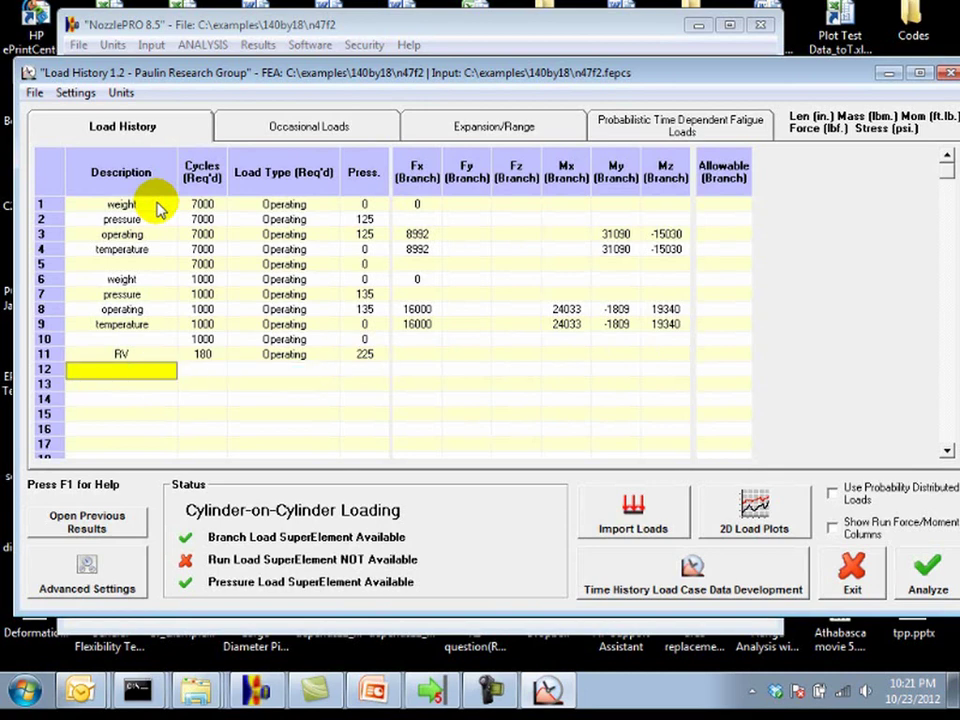
key("Return")
type("Beat ")
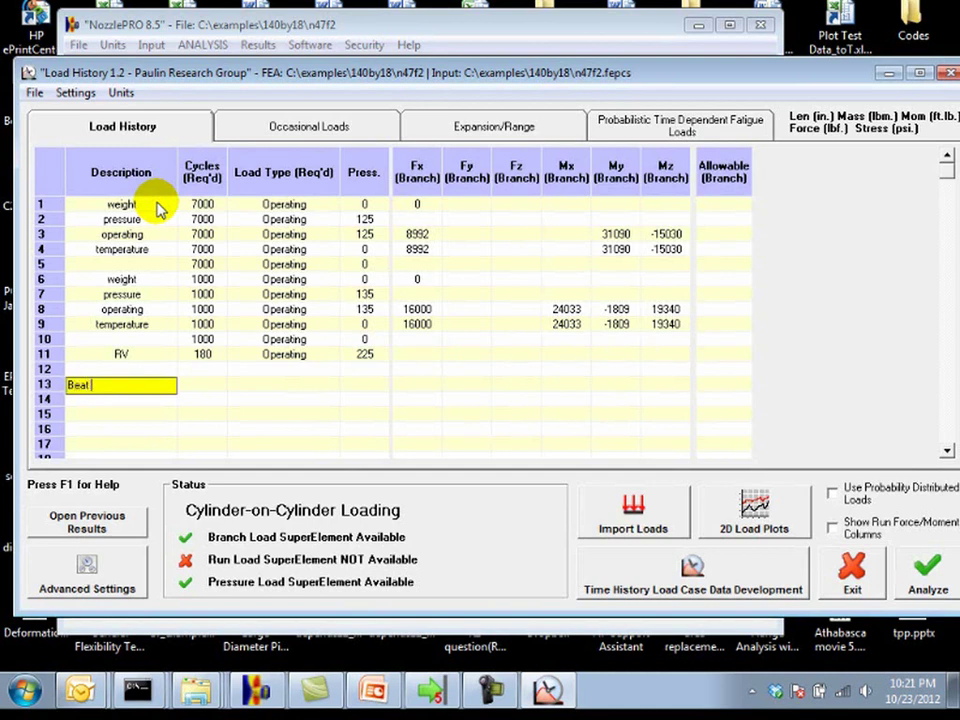
type("Frequency")
key("Tab")
type("4415e6")
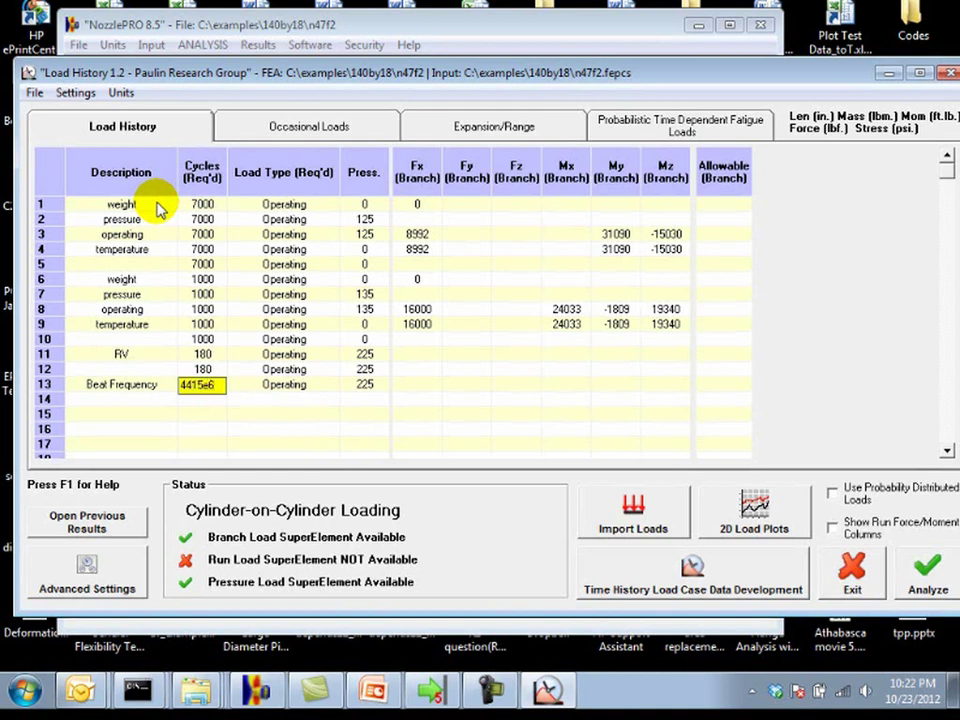
key("Tab")
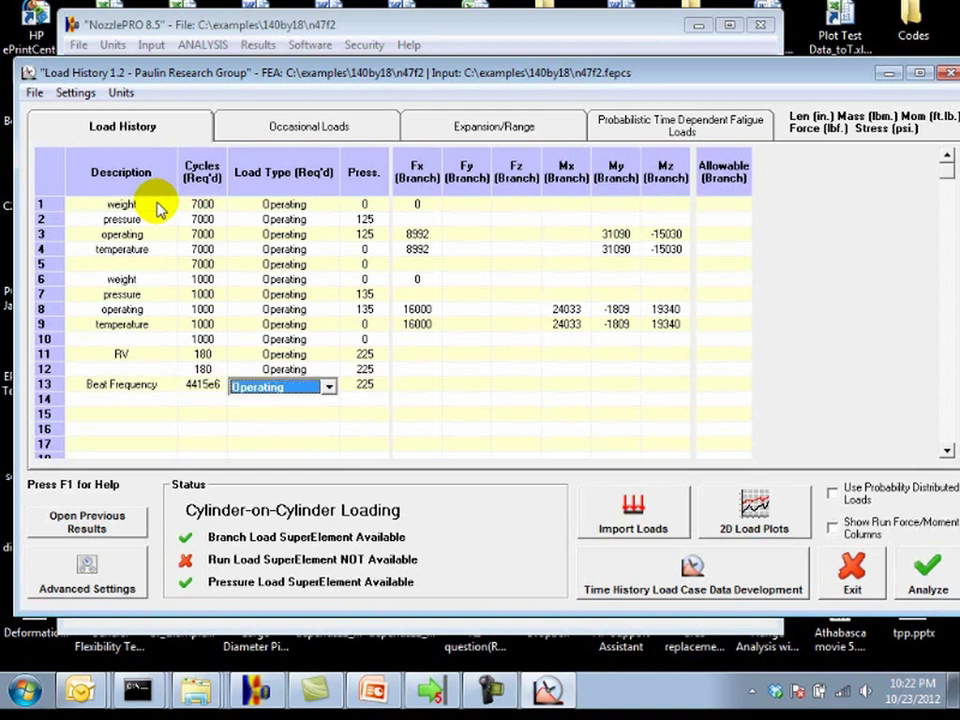
key("Tab")
type("15")
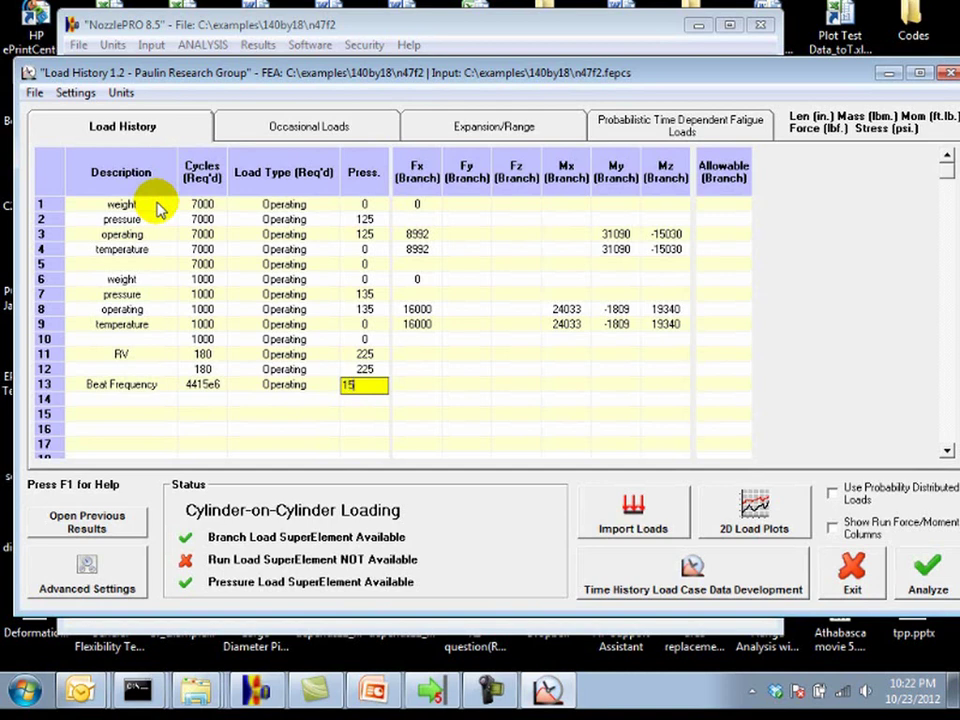
Skip row 14 and add a load case named "cleanout" in row 15 with 50 cycles, Operating load type and a pressure of 80
key("Return")
key("shift+Tab")
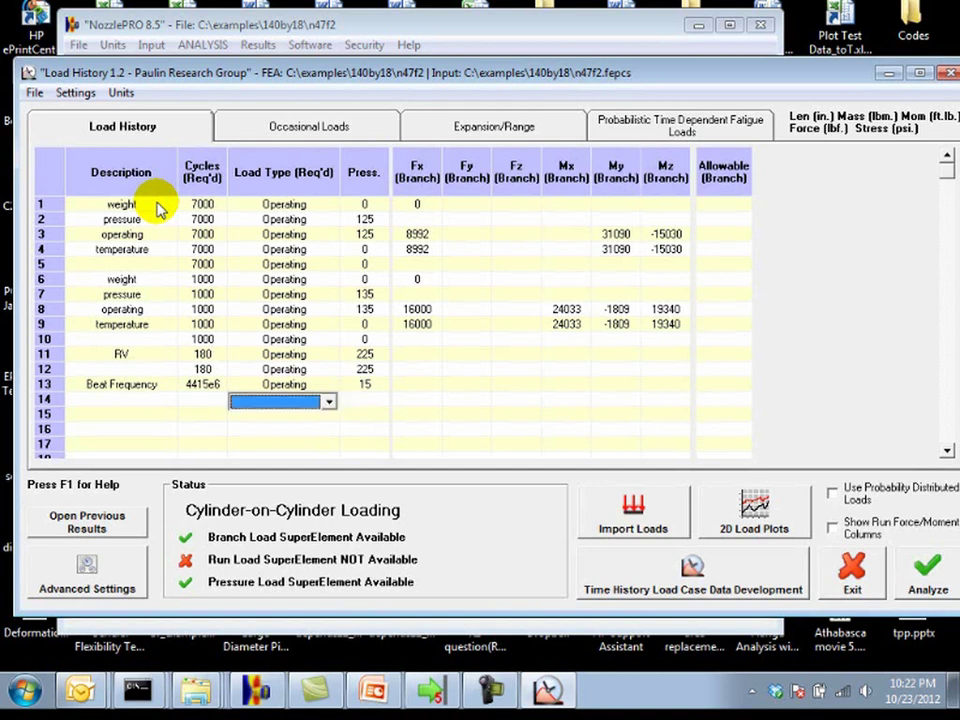
key("shift+Tab")
key("Return")
key("shift+Tab")
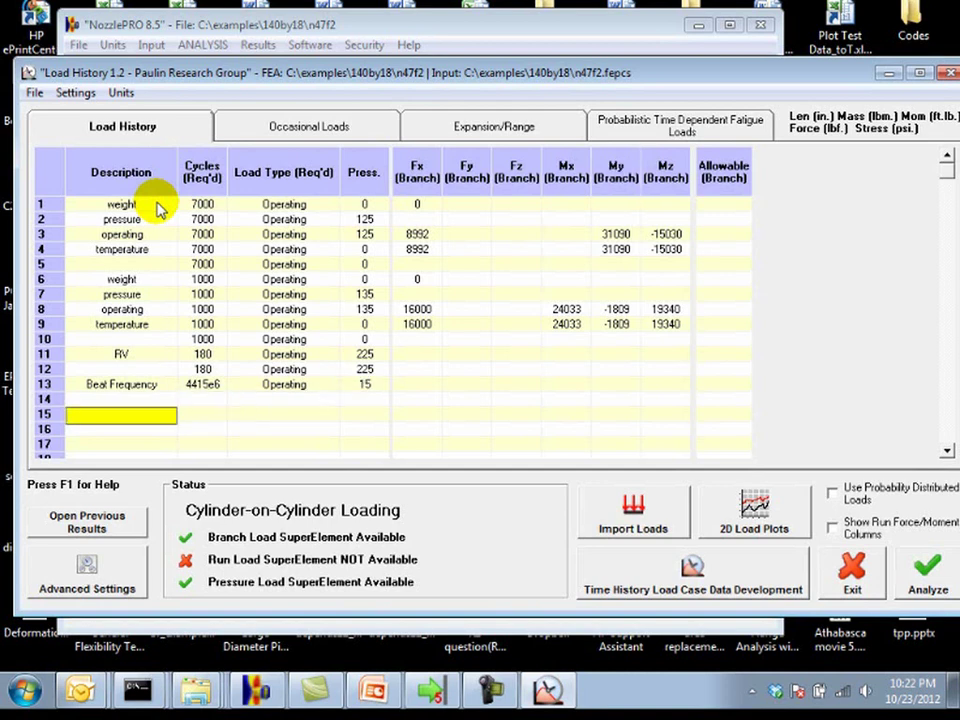
type("cleanout")
key("Tab")
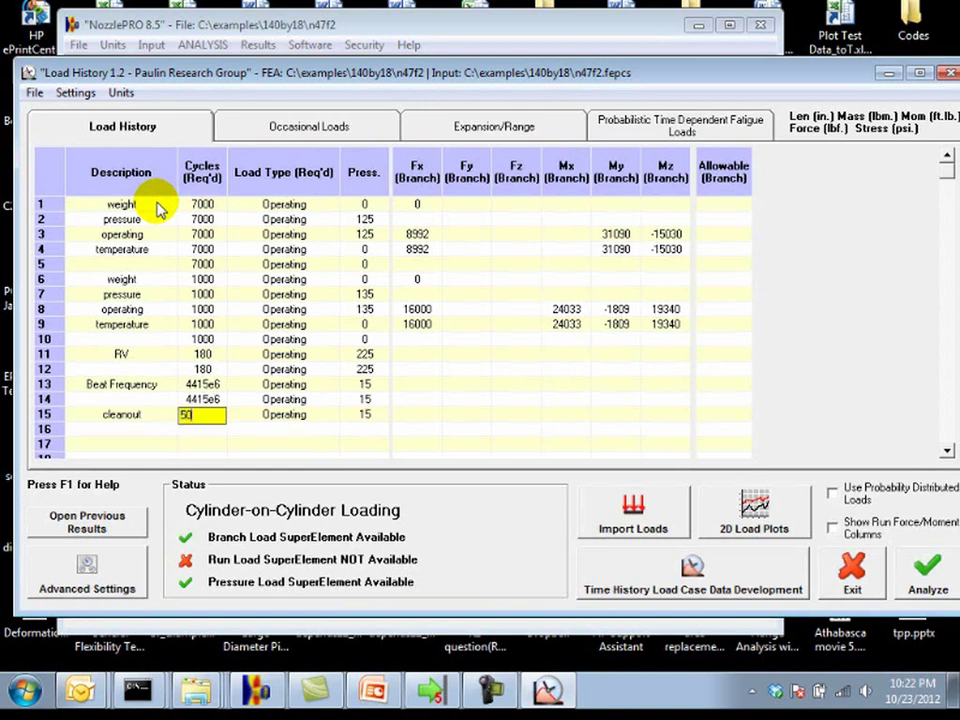
key("Tab")
key("Tab")
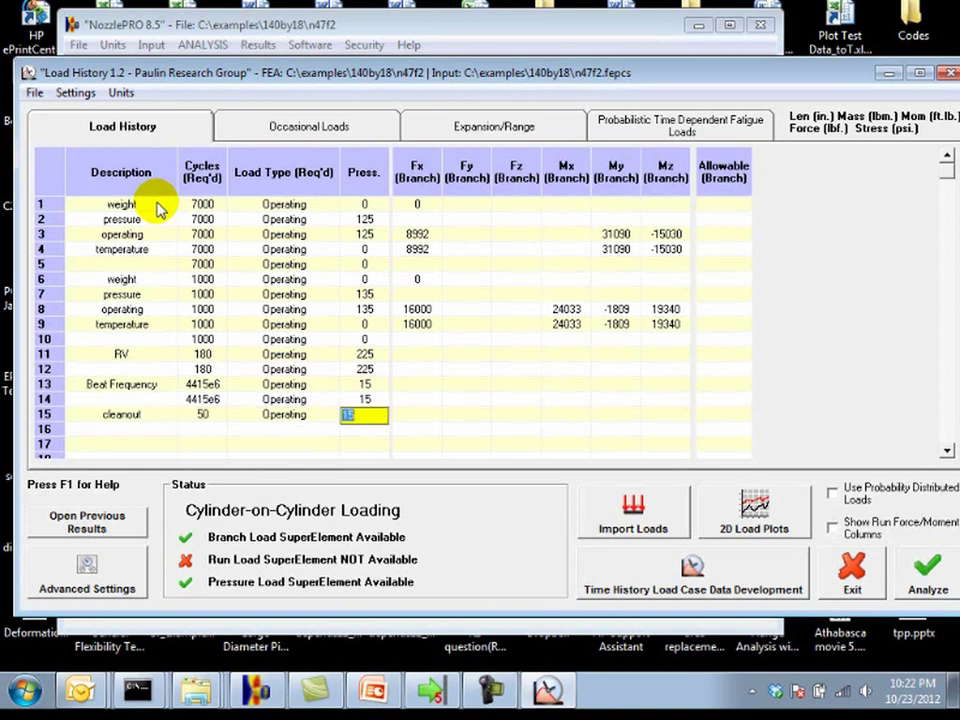
key("Tab")
Set the branch loads of the row 15 cleanout case to Fx 17984, My 62180 and Mz -30068
type("1")
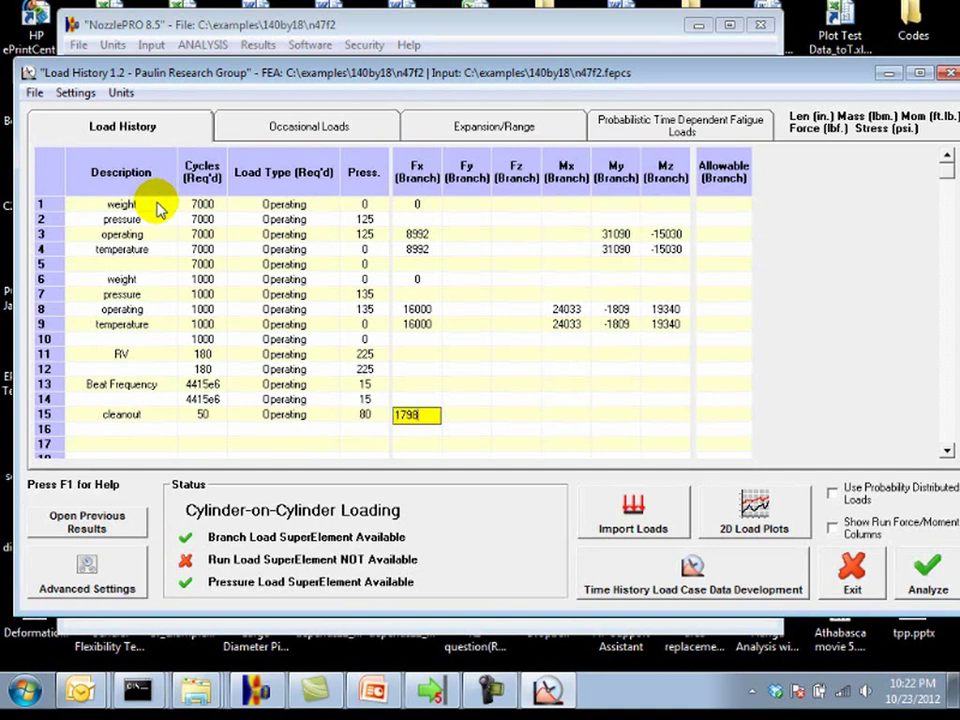
key("Tab")
key("Tab")
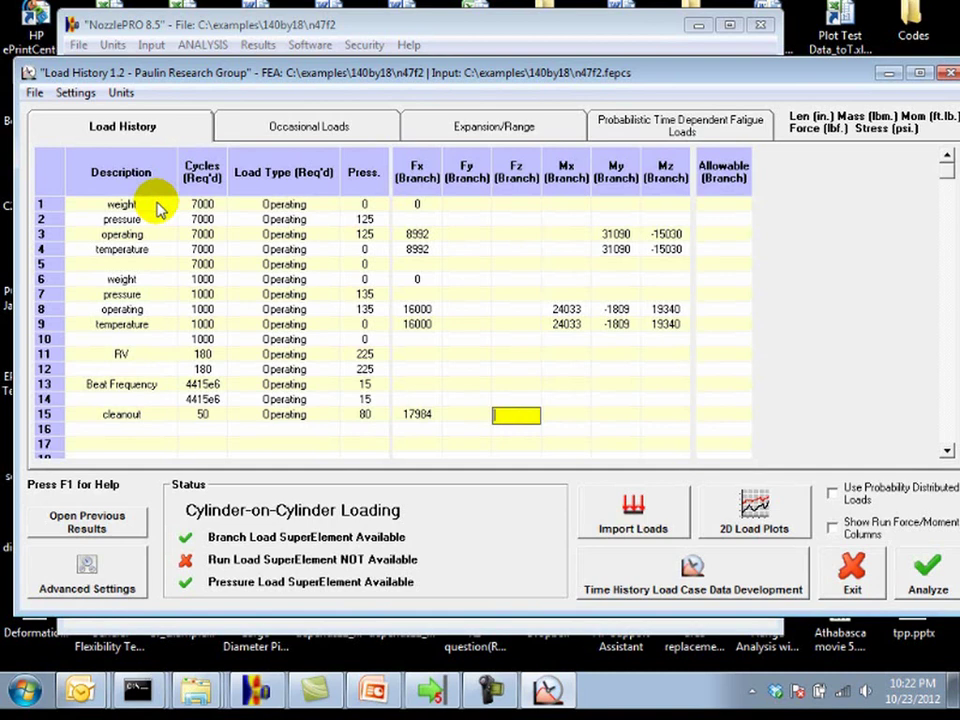
key("Tab")
key("Tab")
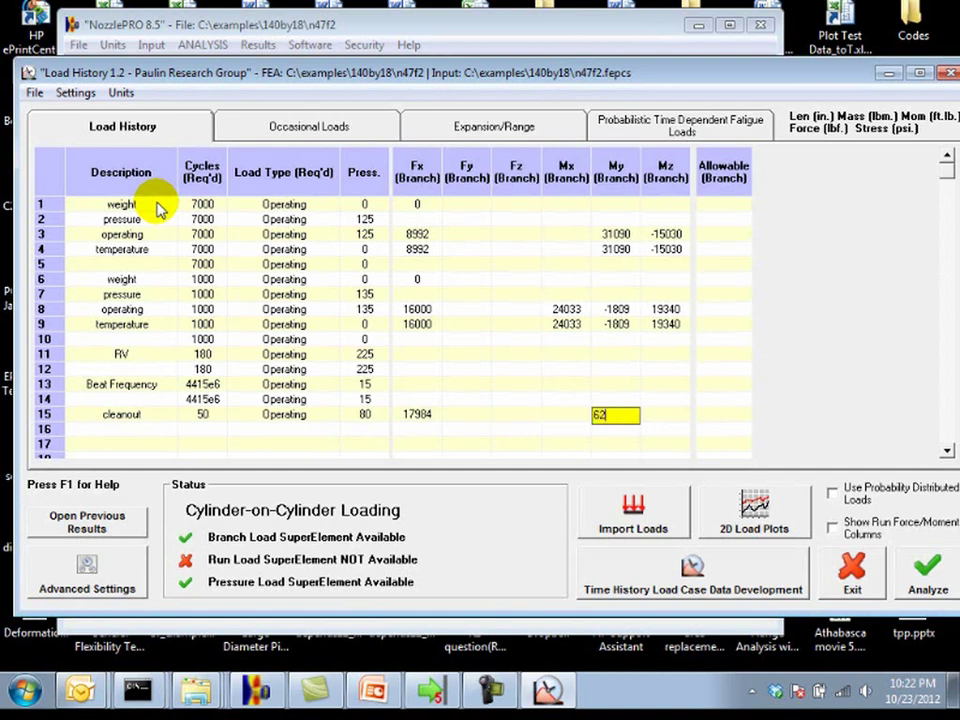
type("62180")
key("Tab")
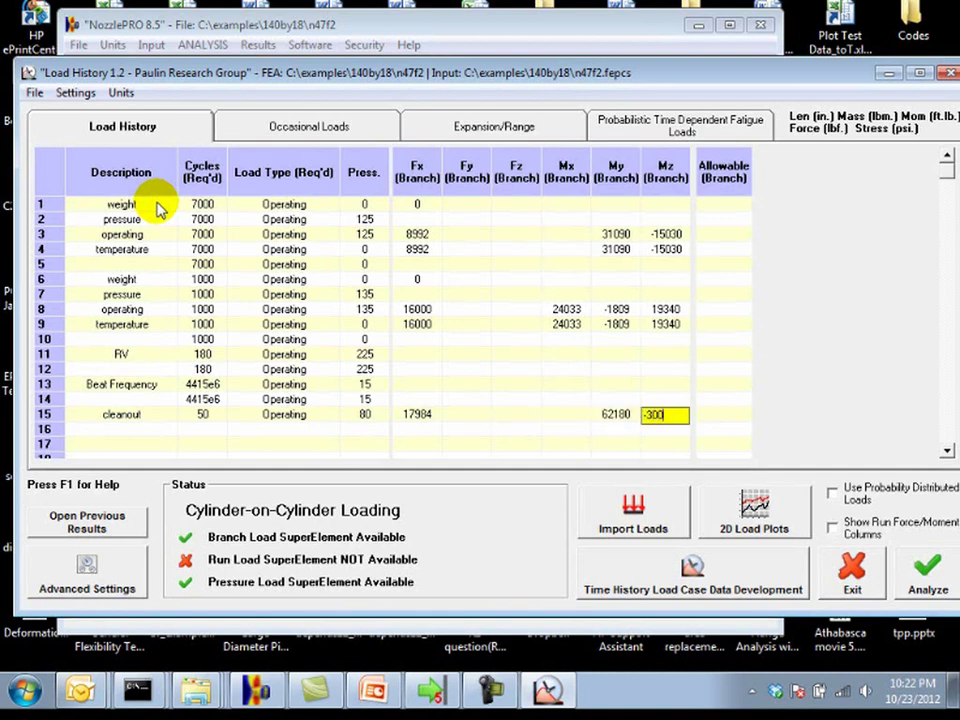
key("Up")
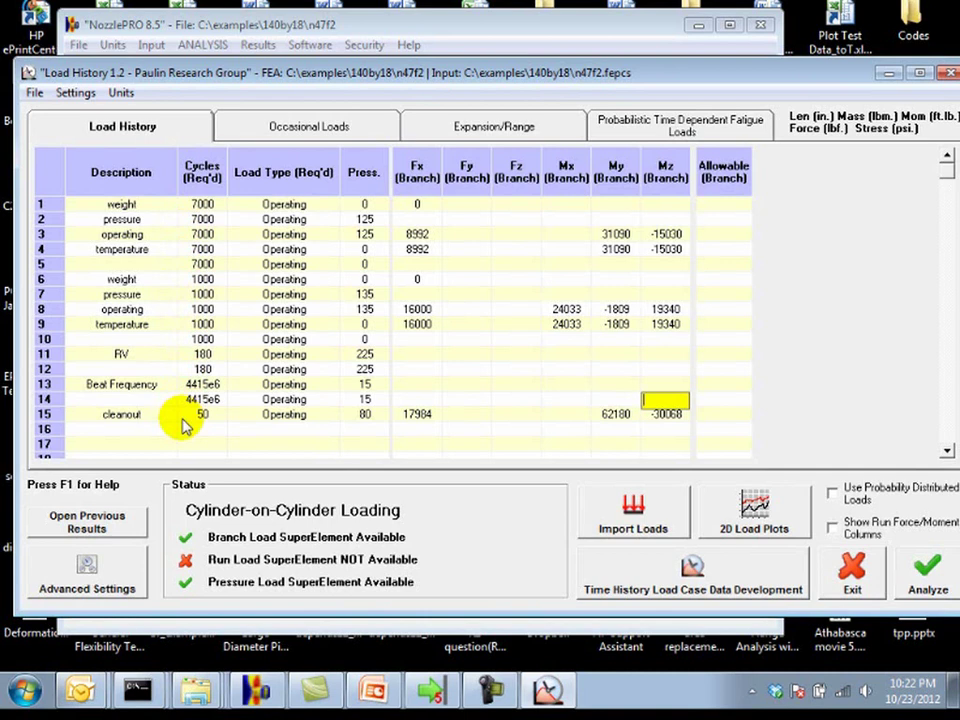
Run the load history analysis and open its FEA Stress Results report on screen
left_click(917, 578)
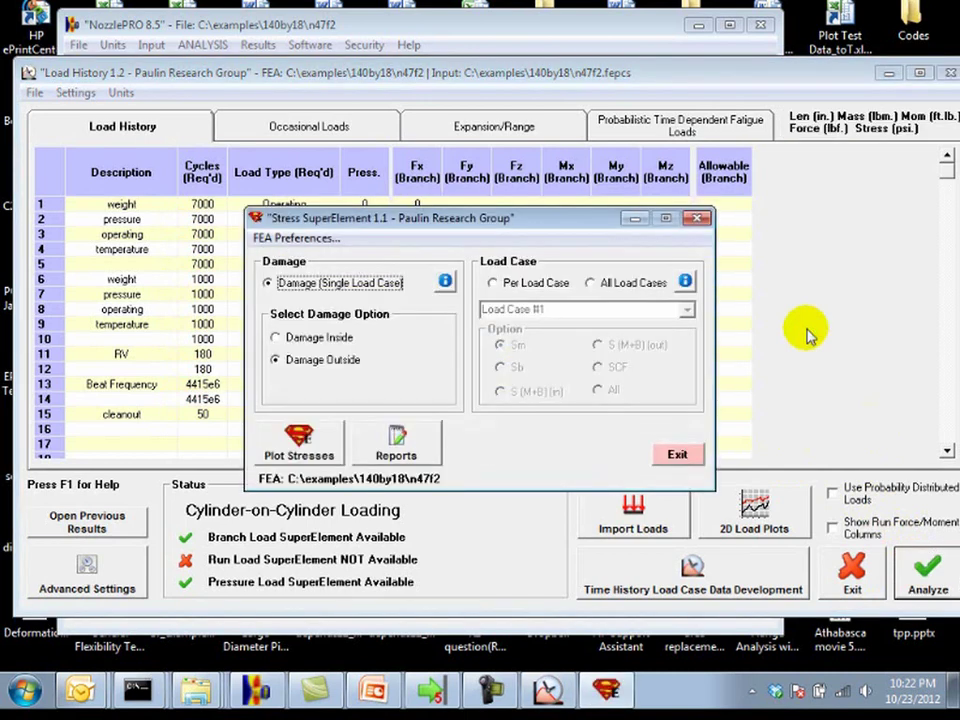
left_click(422, 440)
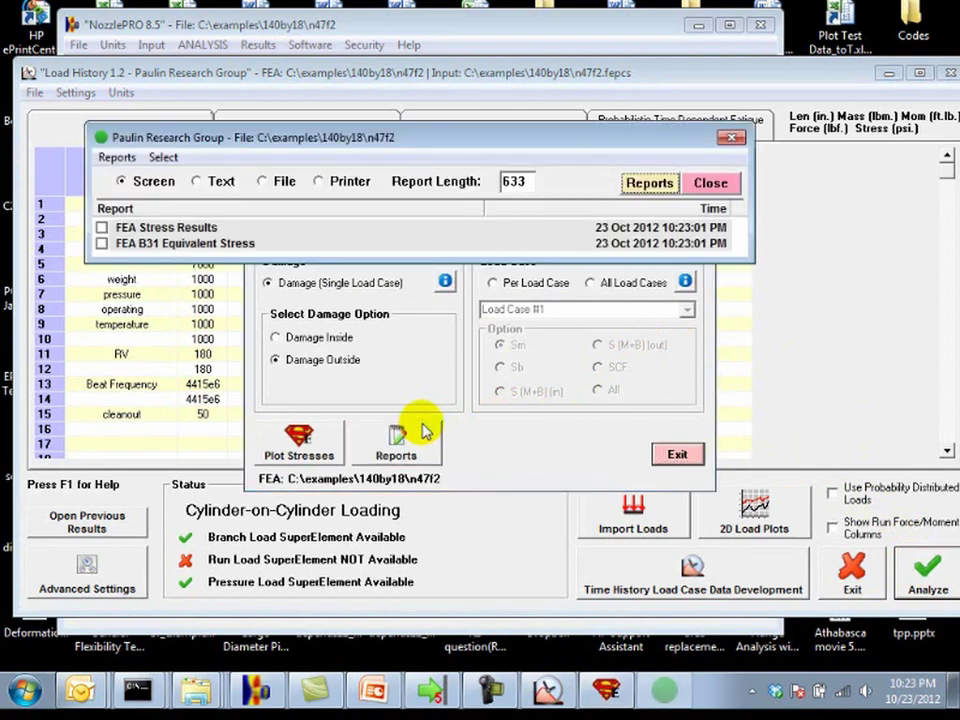
left_click(343, 229)
left_click(636, 187)
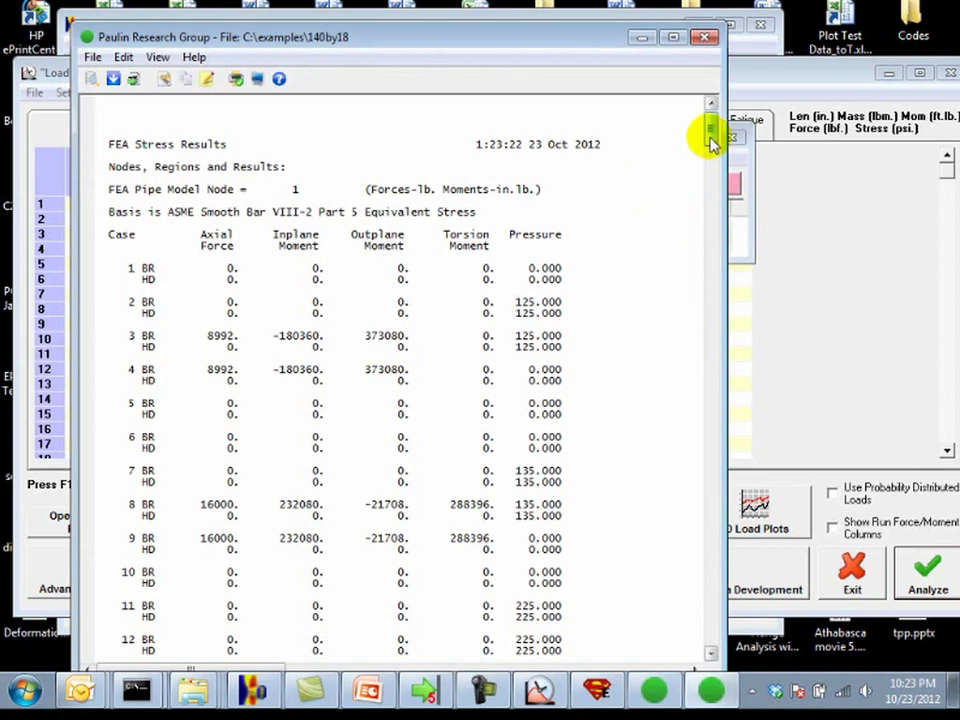
Examine the report's damage tables for the pad/header and branch at the junction, including the branch's inside and outside damage totals
scroll(709, 142, "down", 4)
left_click_drag(709, 143, 700, 533)
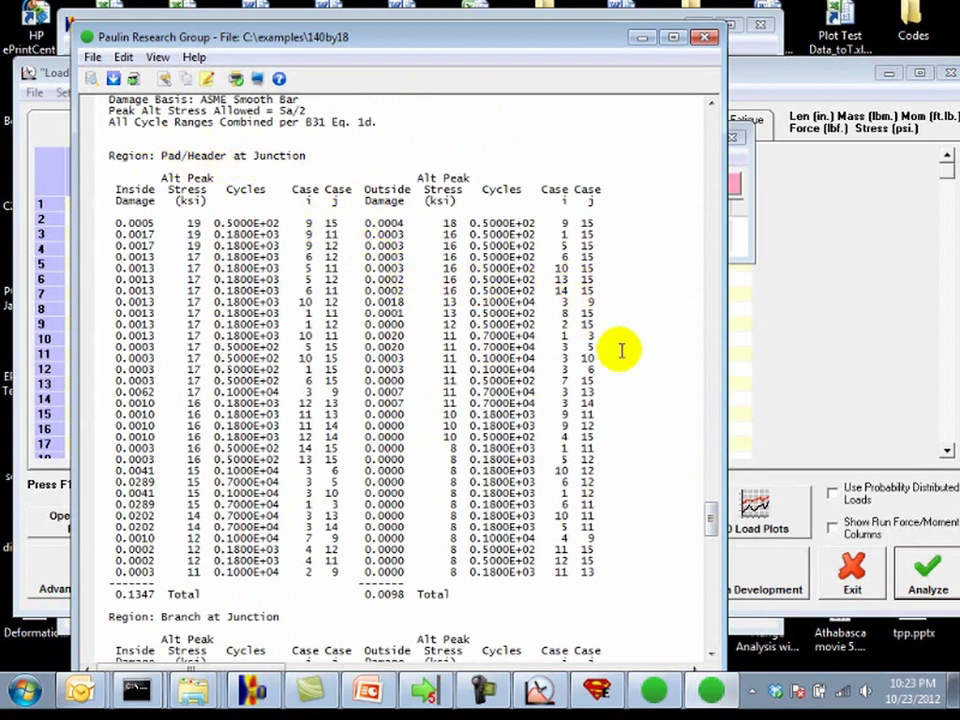
left_click_drag(713, 514, 690, 558)
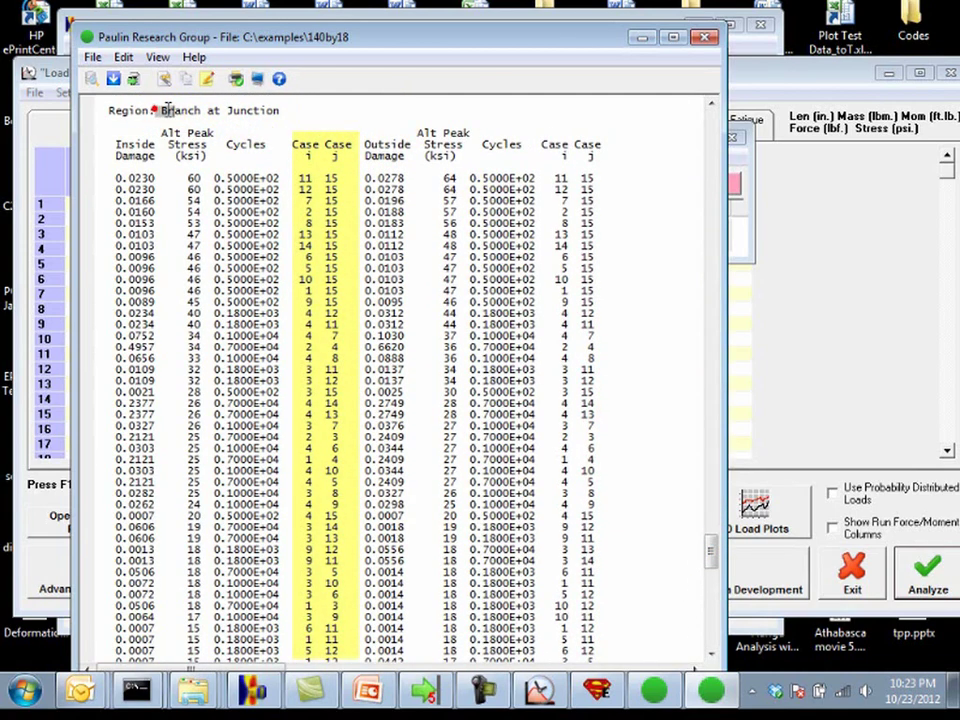
left_click_drag(160, 110, 271, 110)
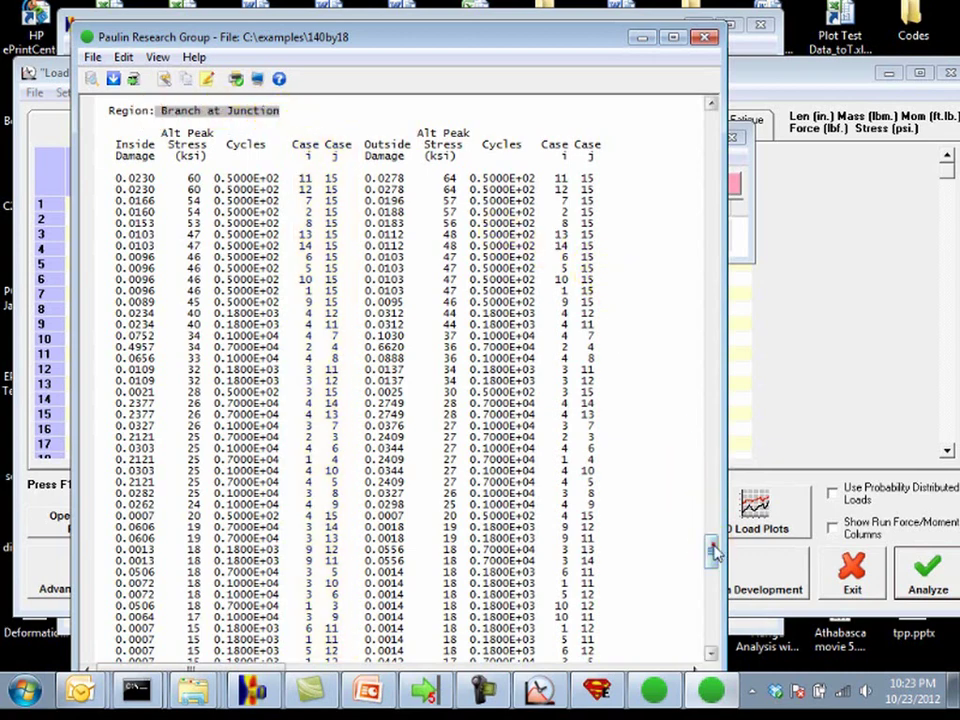
left_click_drag(714, 550, 710, 576)
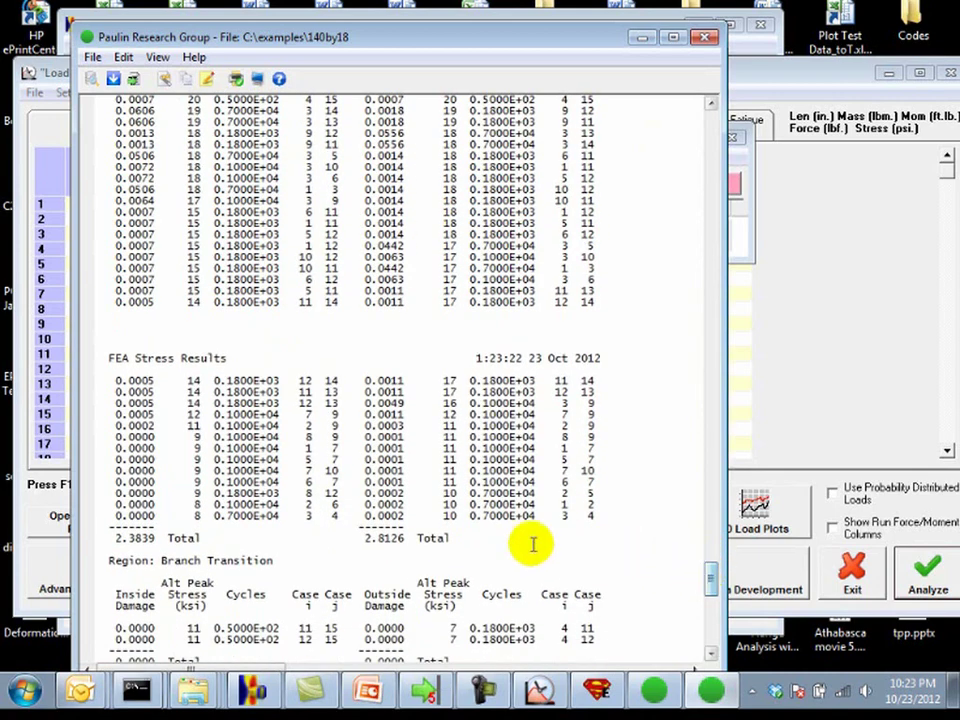
double_click(368, 538)
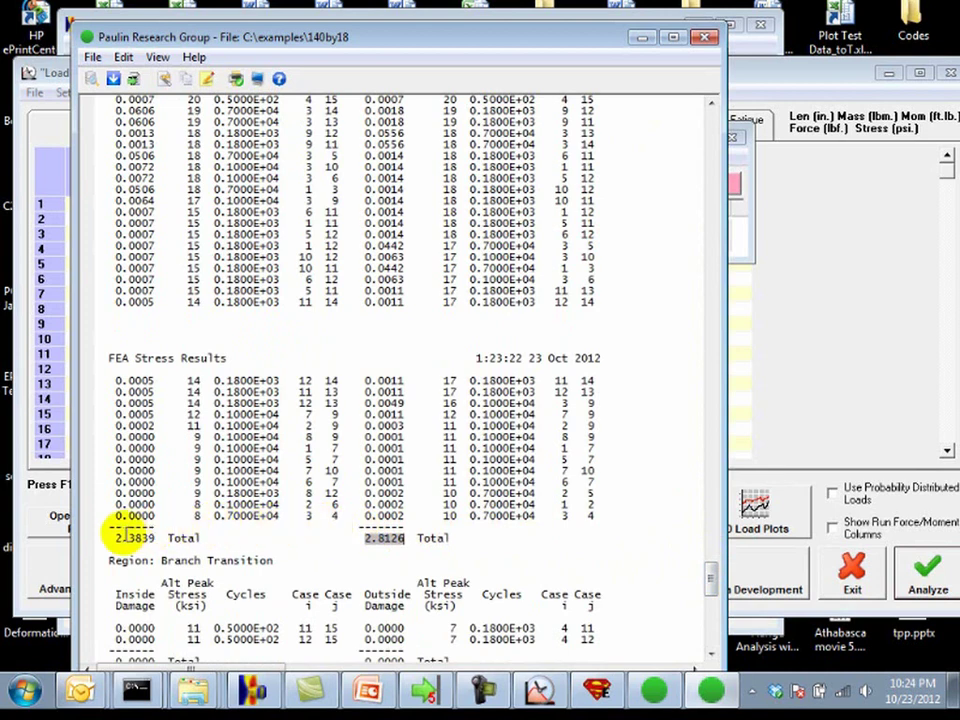
triple_click(115, 537)
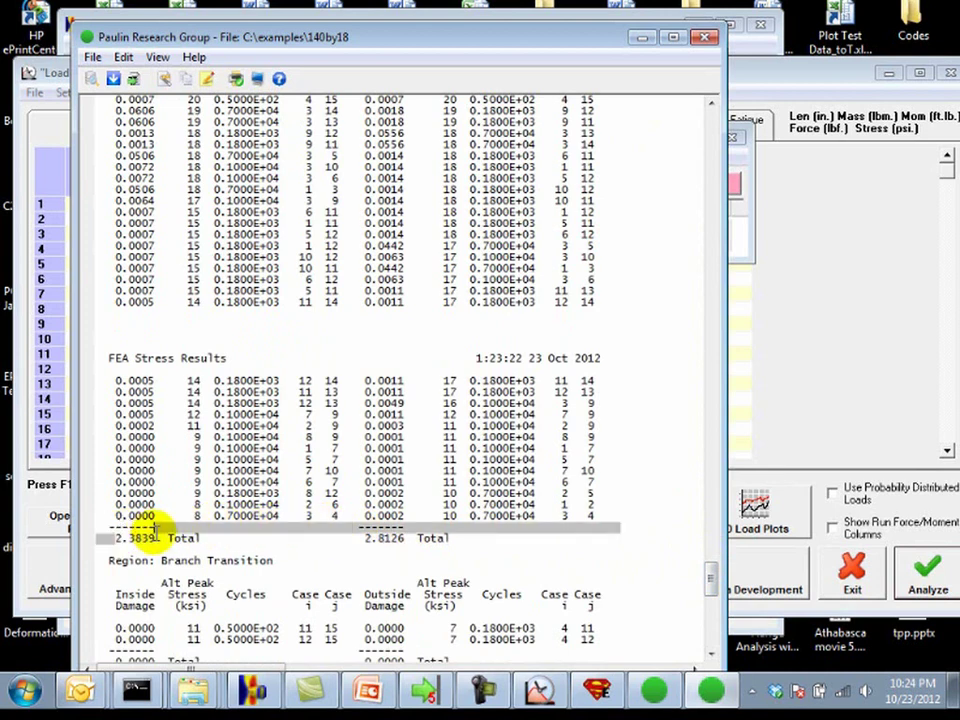
double_click(150, 535)
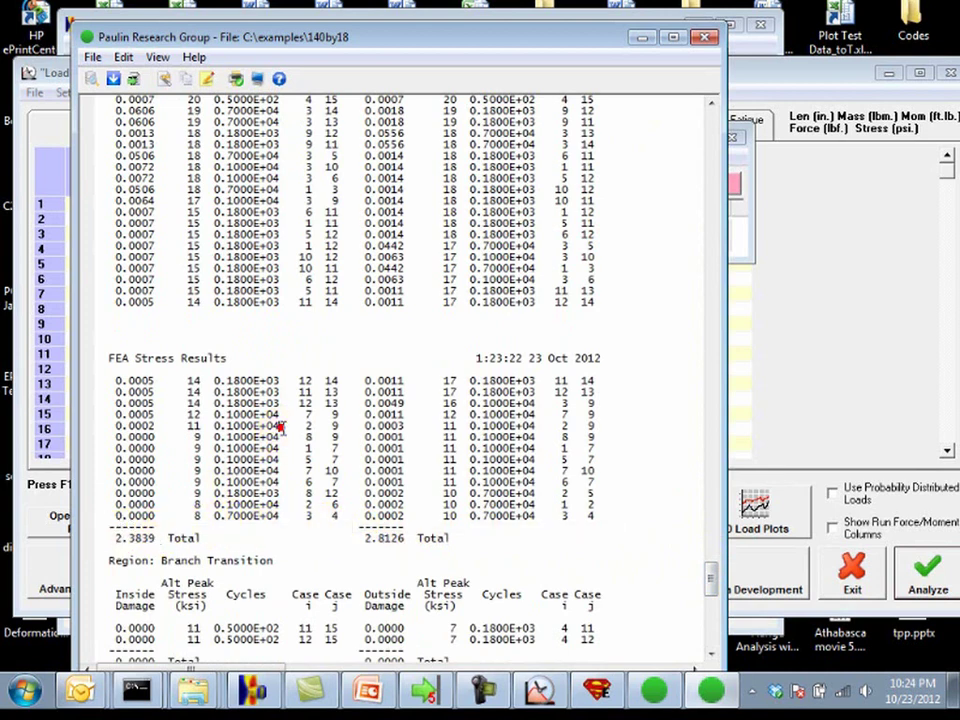
Check the cycle combination basis stated in the Damage Collection Report, and close the report and stress results windows
scroll(321, 456, "up", 20)
scroll(322, 399, "up", 14)
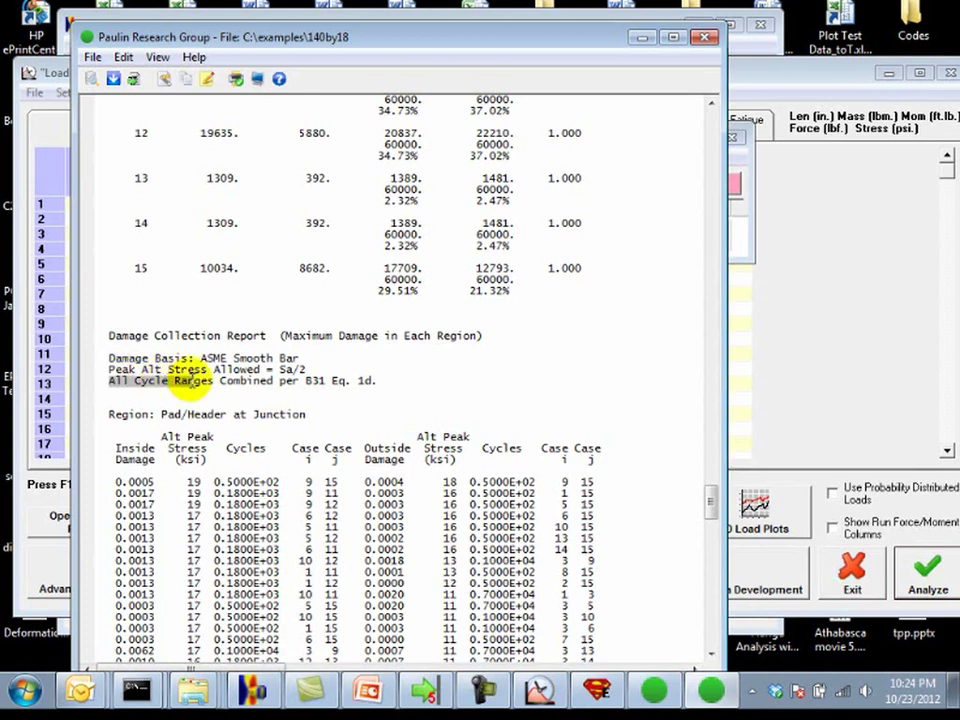
left_click(190, 381)
left_click_drag(340, 390, 382, 386)
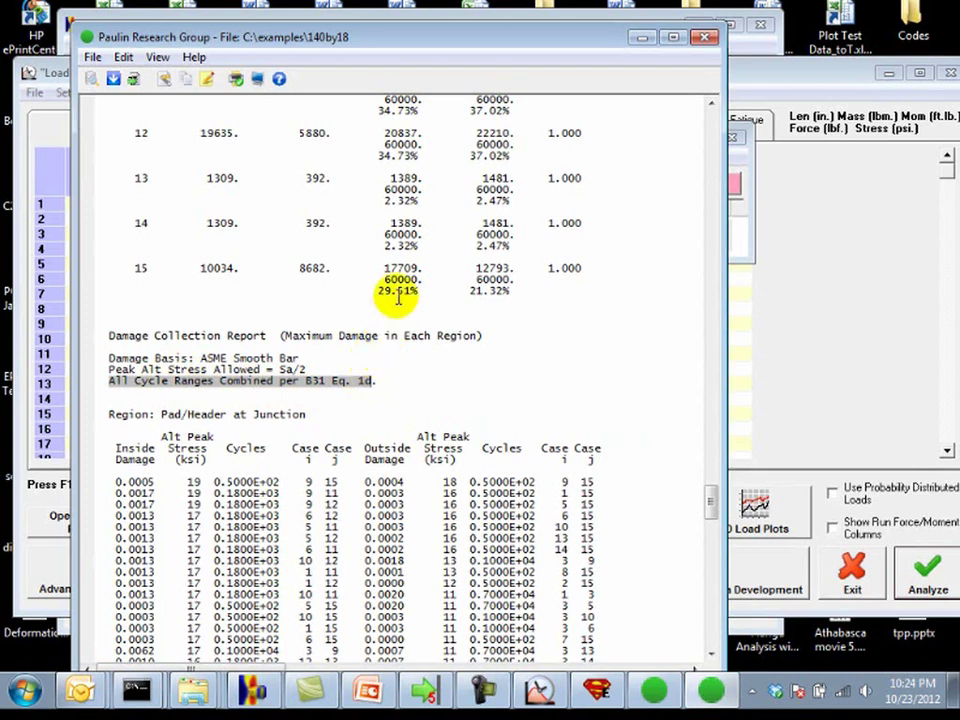
left_click(706, 40)
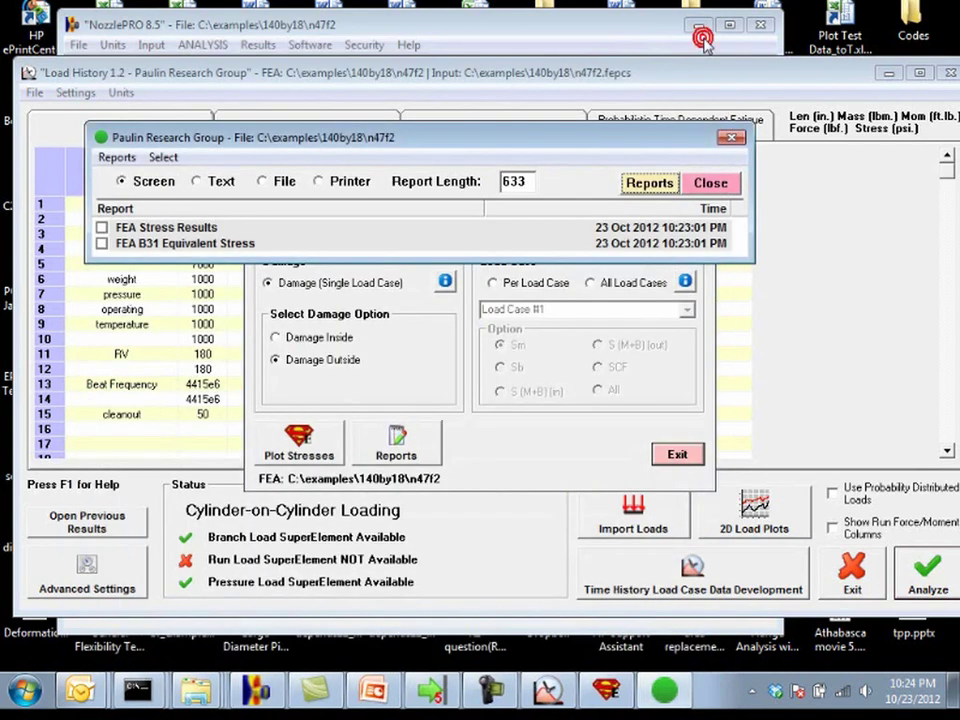
left_click(709, 183)
left_click(674, 453)
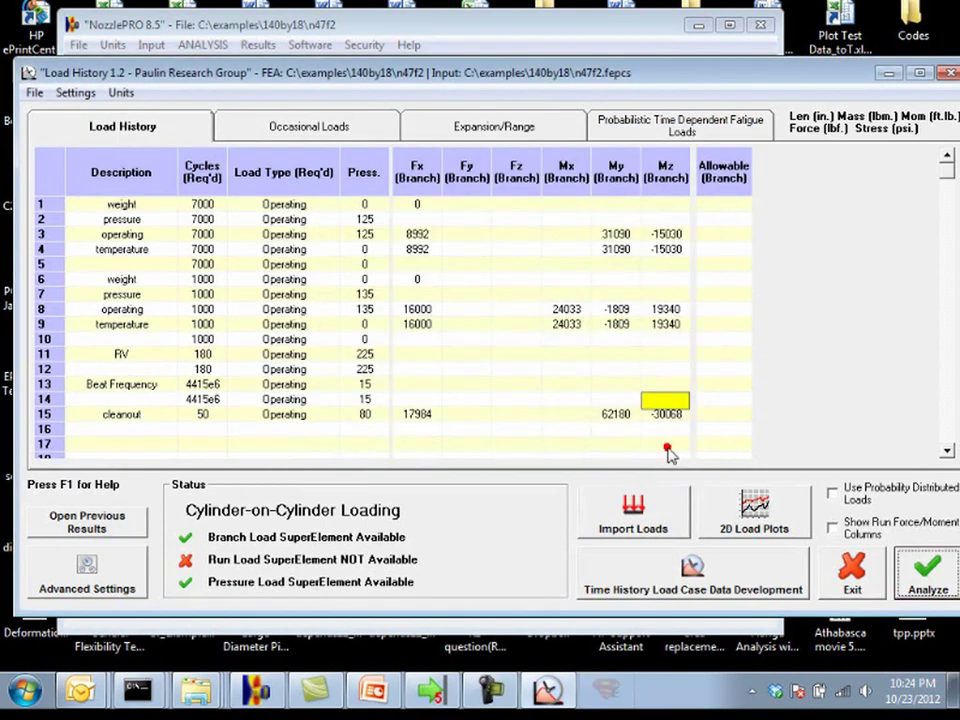
Set the load history's cycle combination option to "Assume All Points on the Load Histogram are Unique Events"
left_click(129, 563)
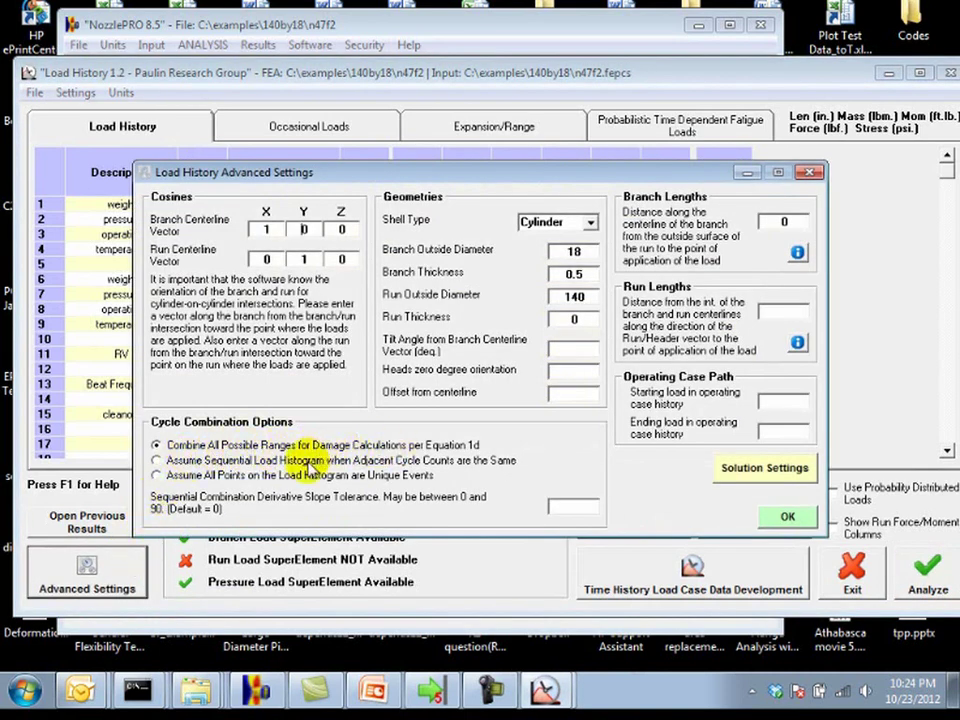
left_click(282, 477)
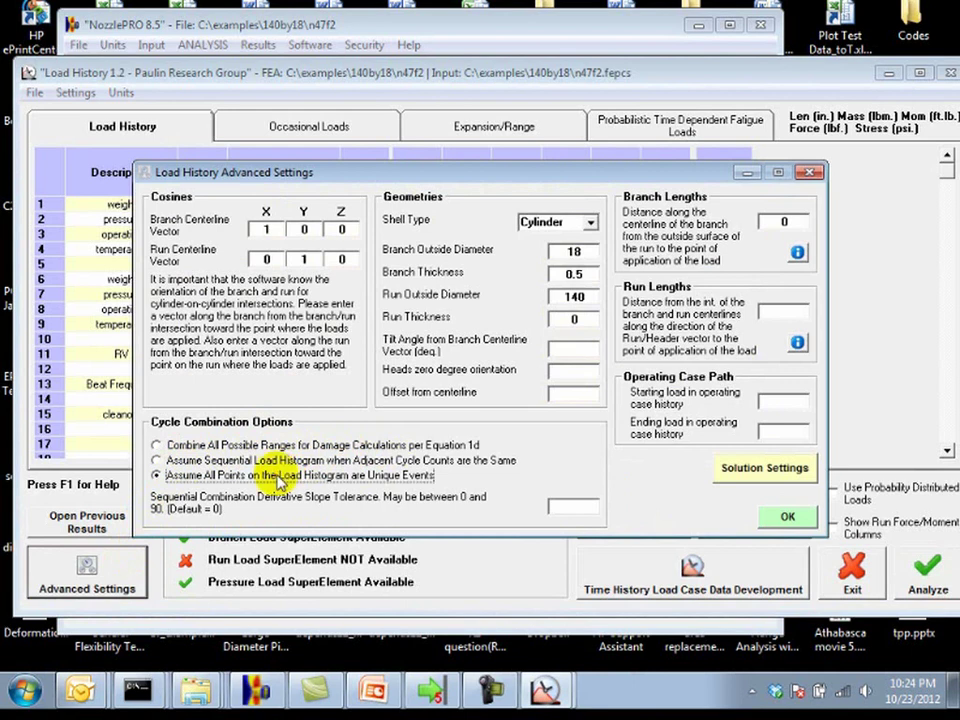
left_click(784, 515)
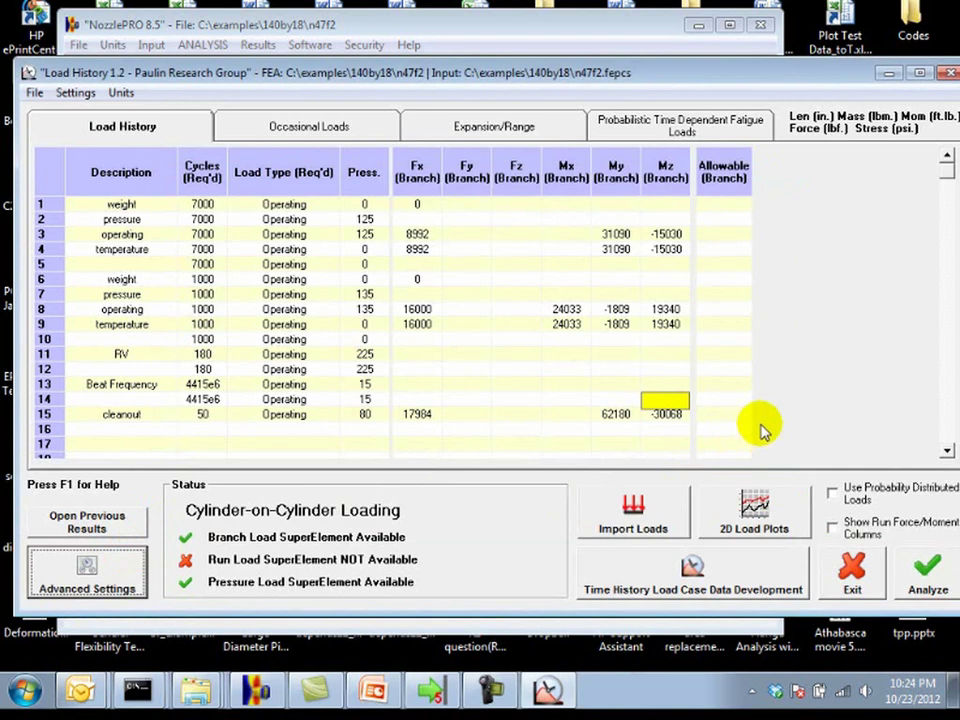
Rerun the load history analysis and open the newest FEA Stress Results report on screen
left_click(925, 578)
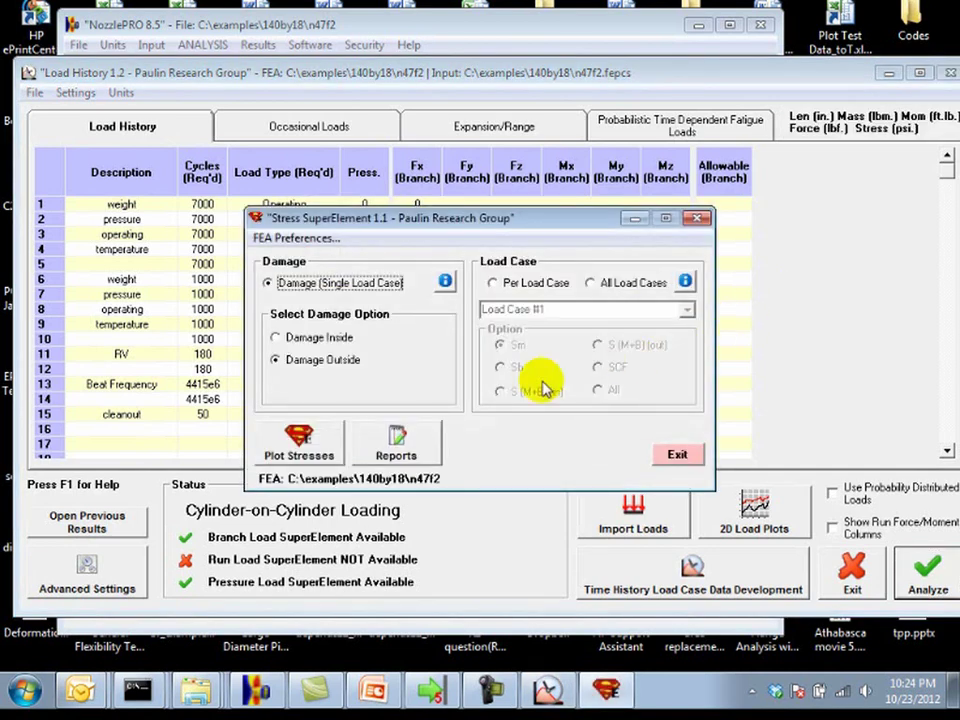
left_click(420, 438)
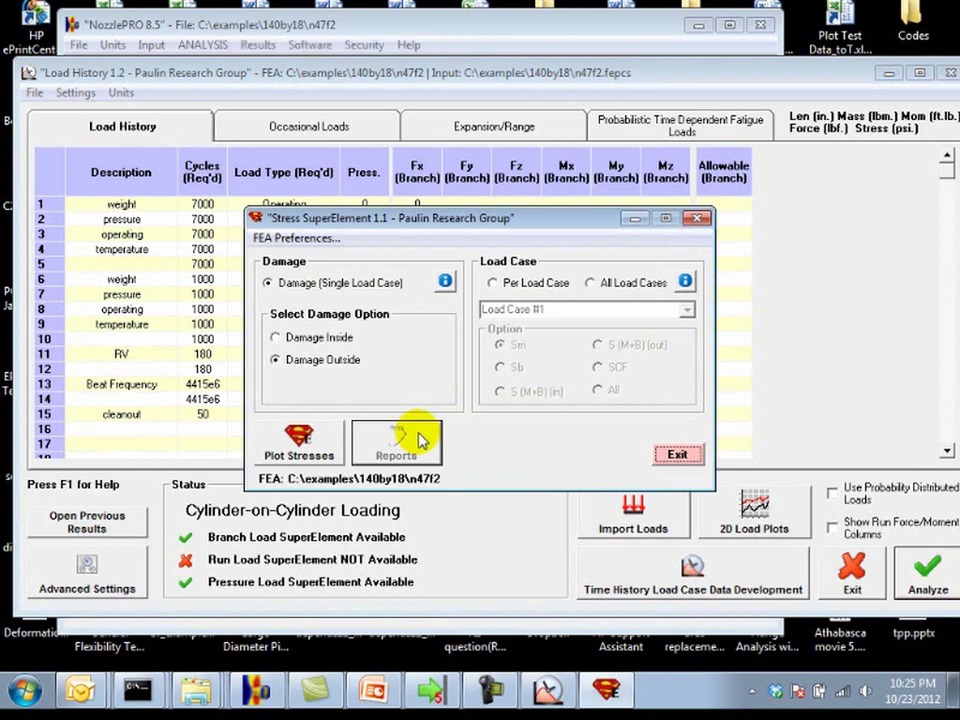
left_click(270, 260)
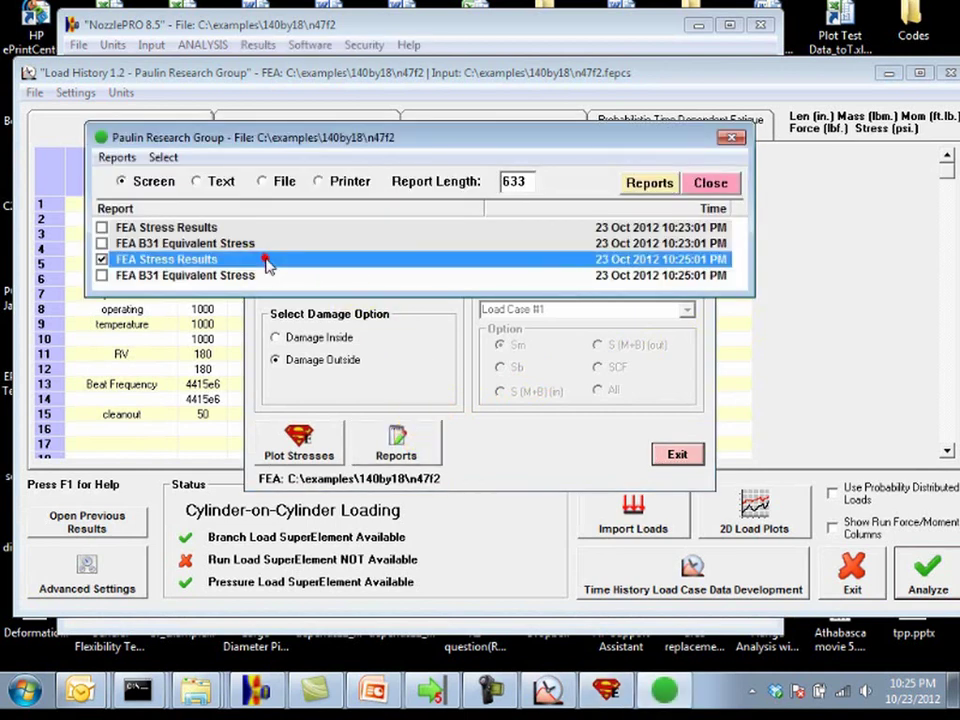
left_click(636, 187)
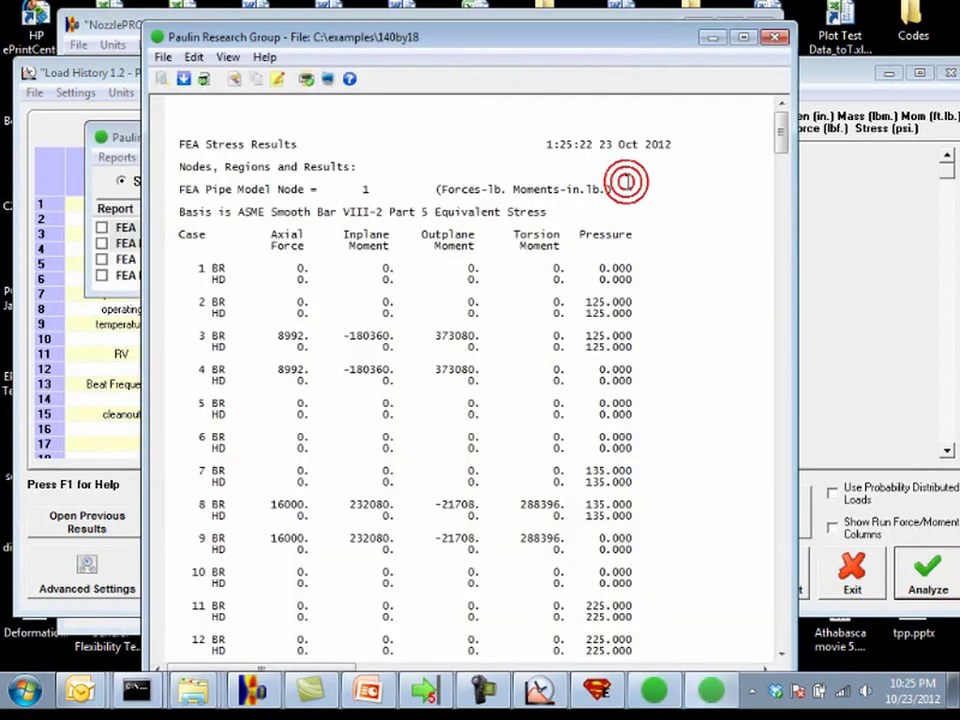
Examine the Branch at Junction damage table and its damage totals in the new report
left_click_drag(781, 139, 811, 364)
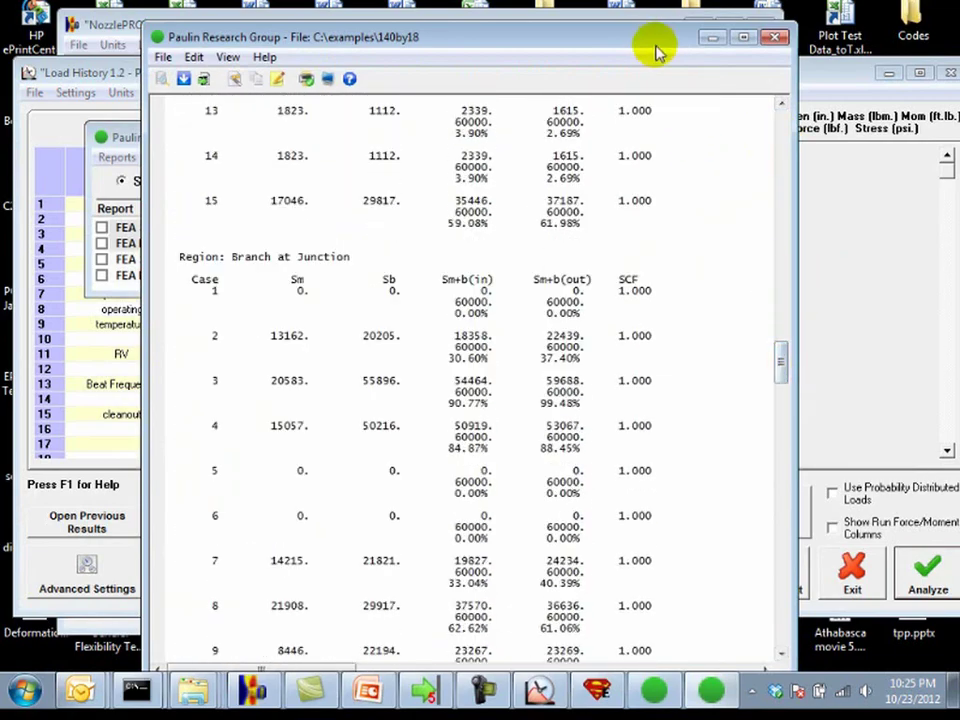
left_click_drag(652, 40, 636, 15)
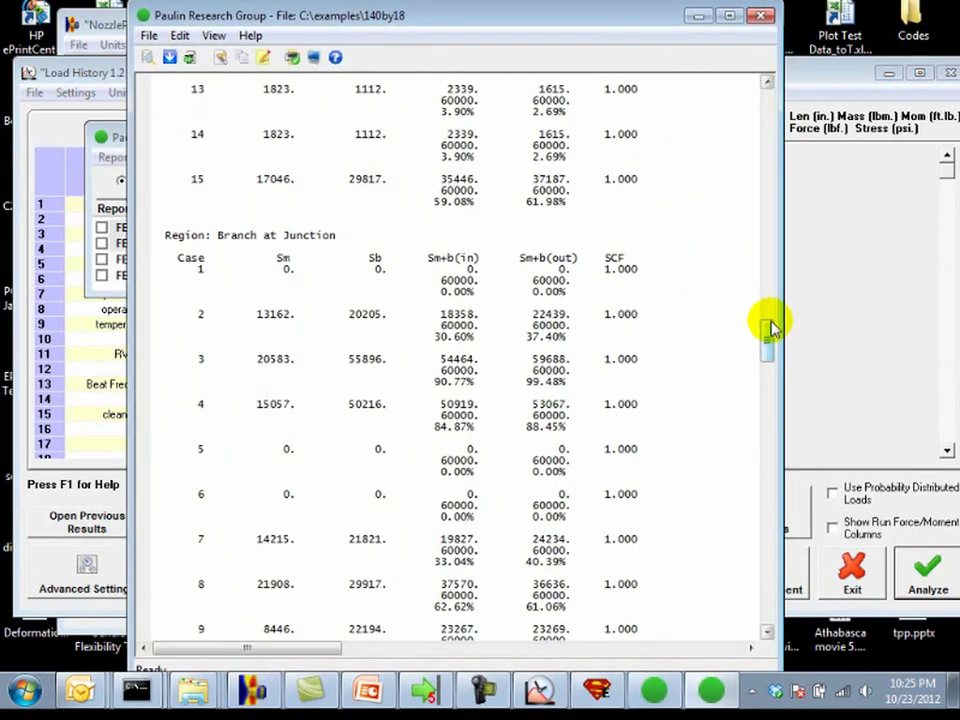
left_click_drag(767, 327, 772, 575)
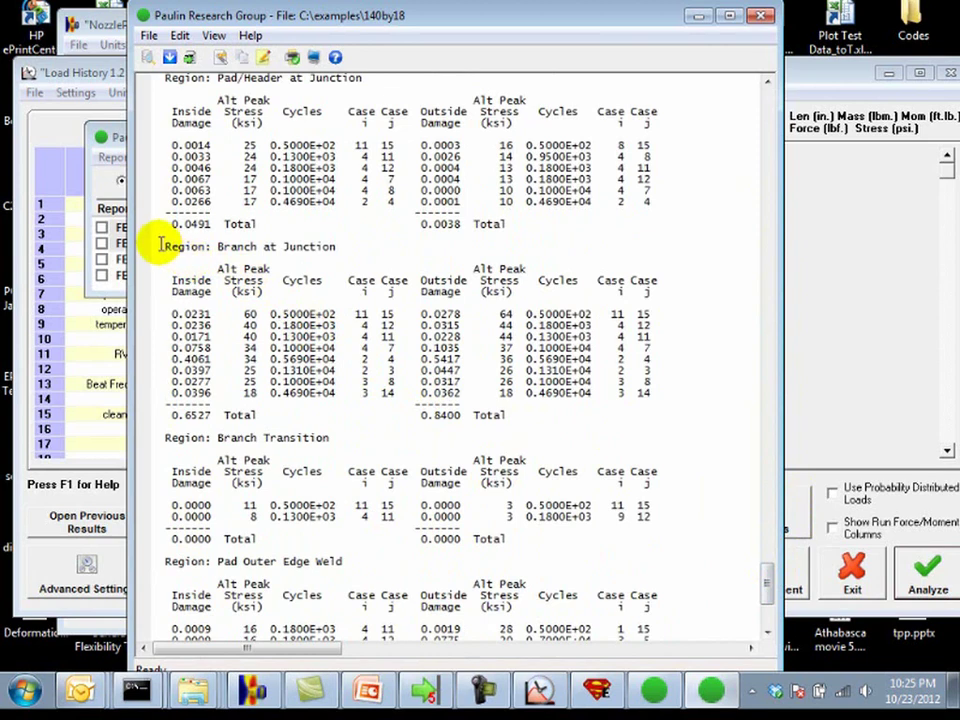
left_click_drag(160, 243, 332, 246)
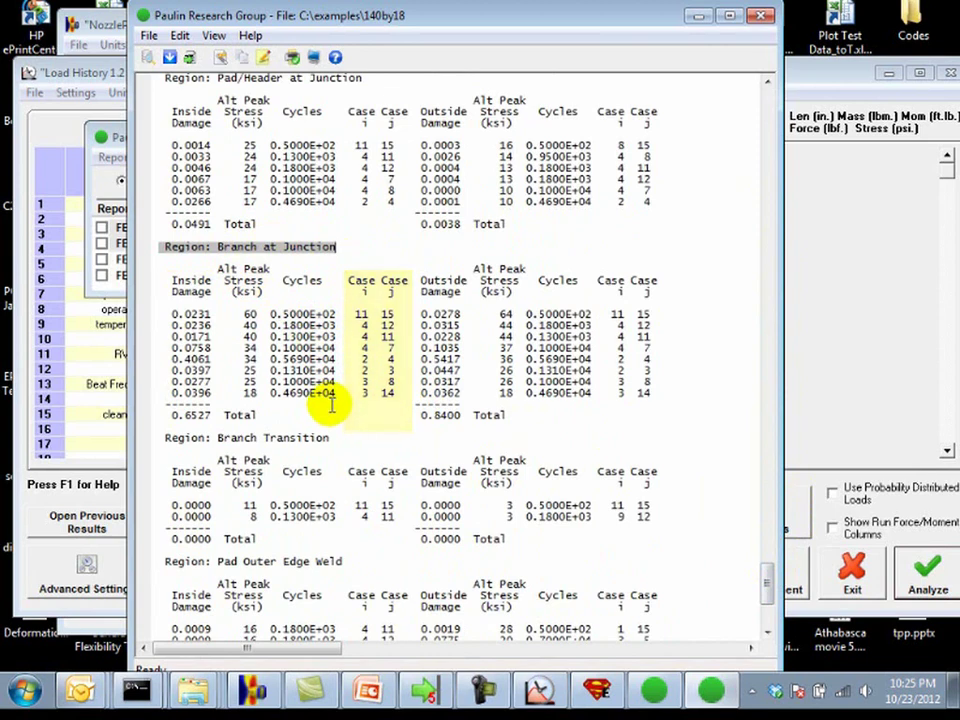
left_click_drag(408, 413, 462, 412)
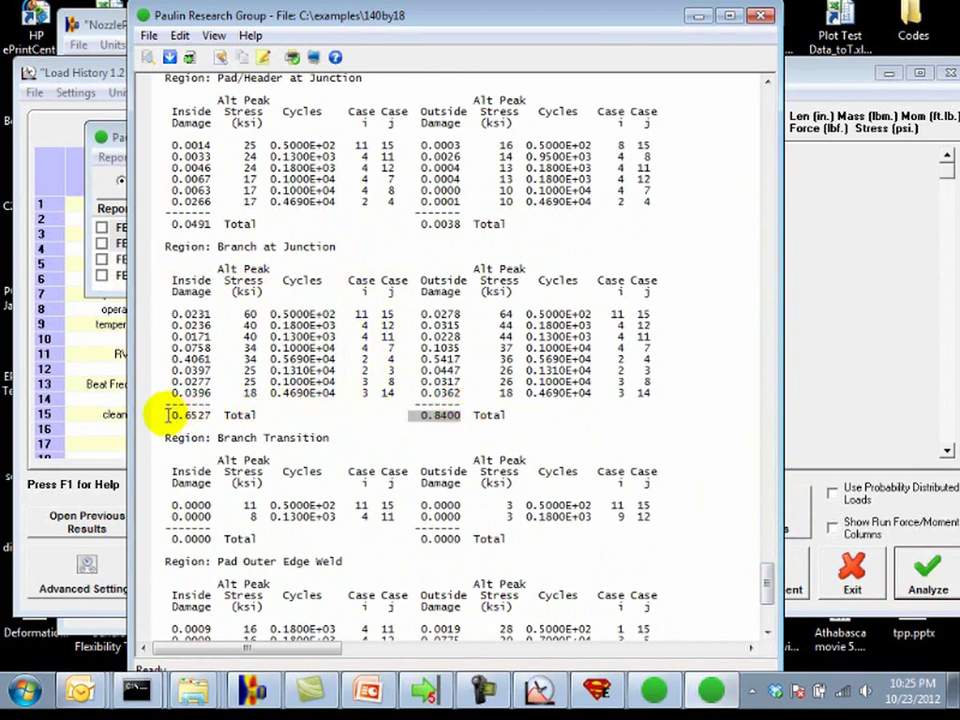
Check the inside damage total of the Branch at Junction region in the report
left_click_drag(167, 413, 225, 410)
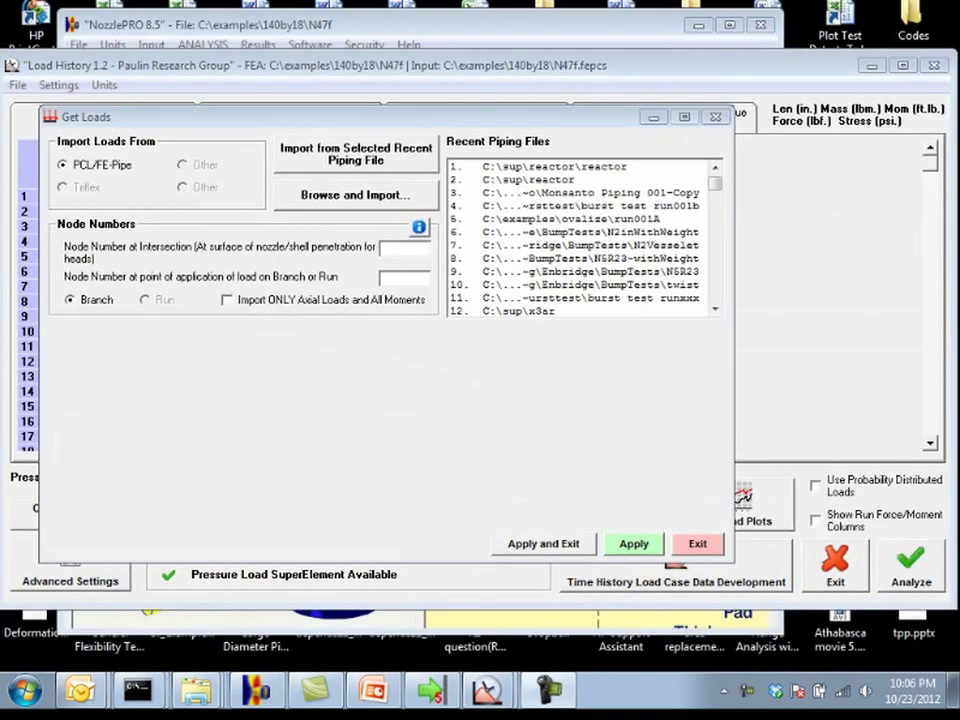
Leave the load import window without applying anything and review the N47f load history rows through row 19
left_click(654, 165)
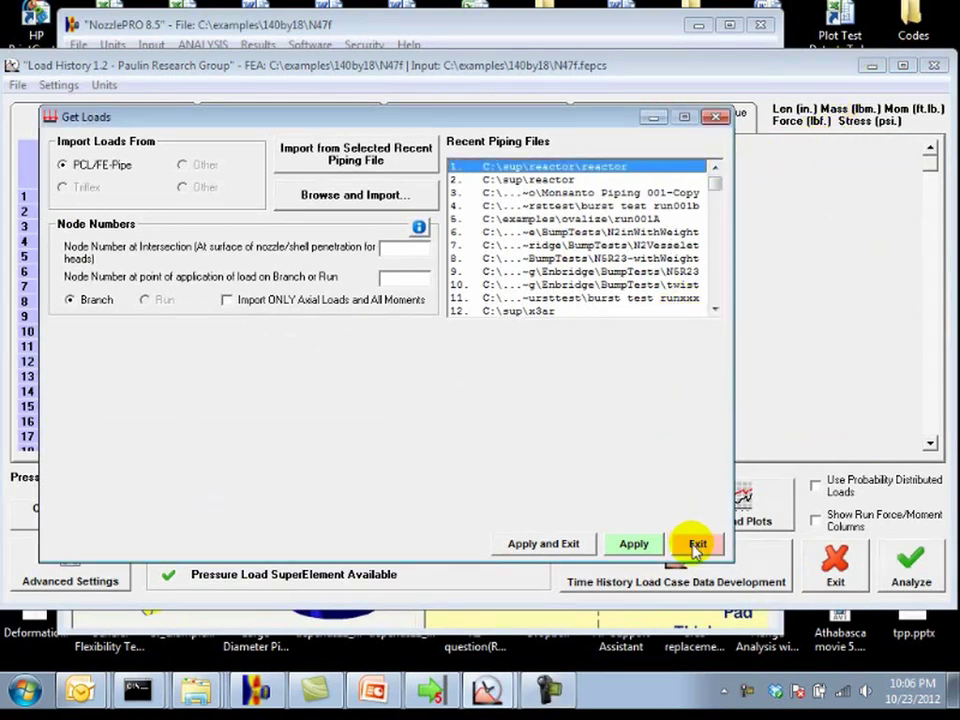
left_click(697, 545)
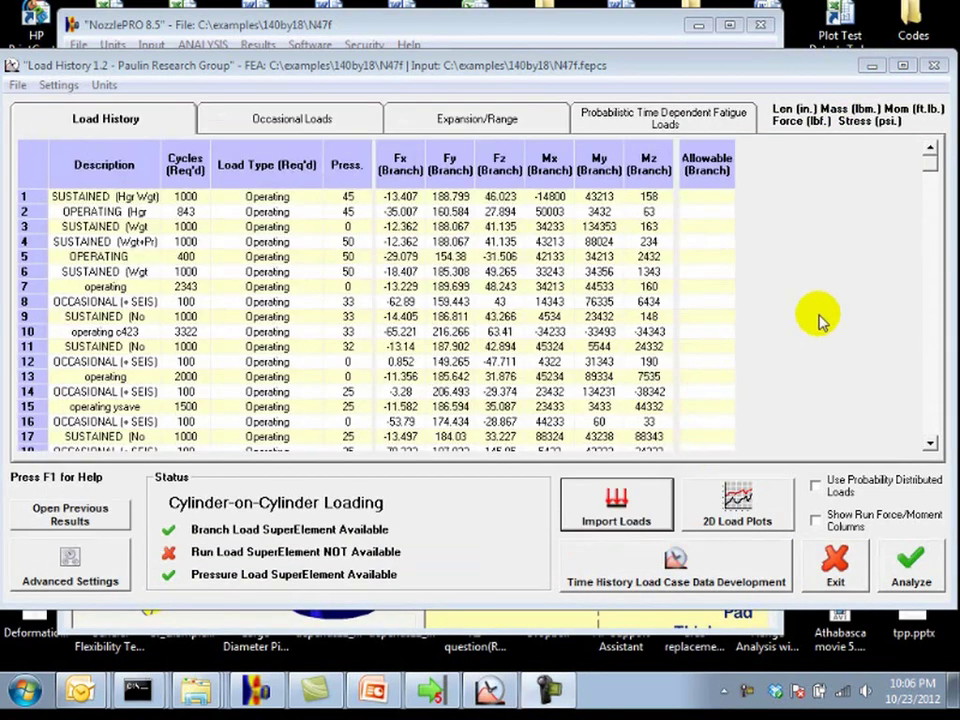
left_click(930, 445)
left_click(930, 445)
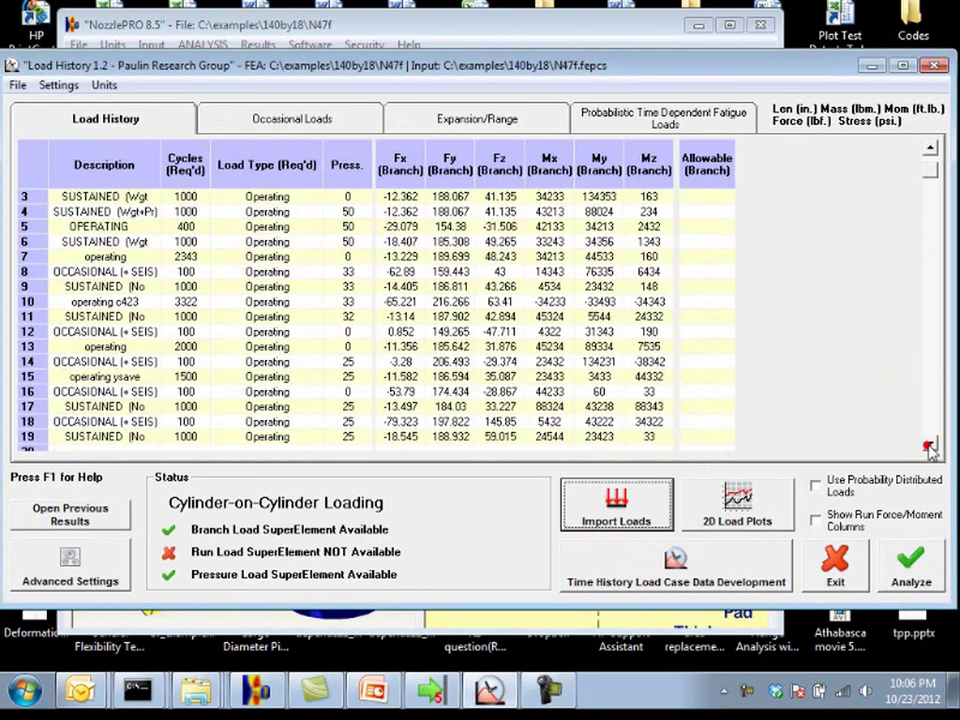
left_click(930, 152)
left_click(930, 152)
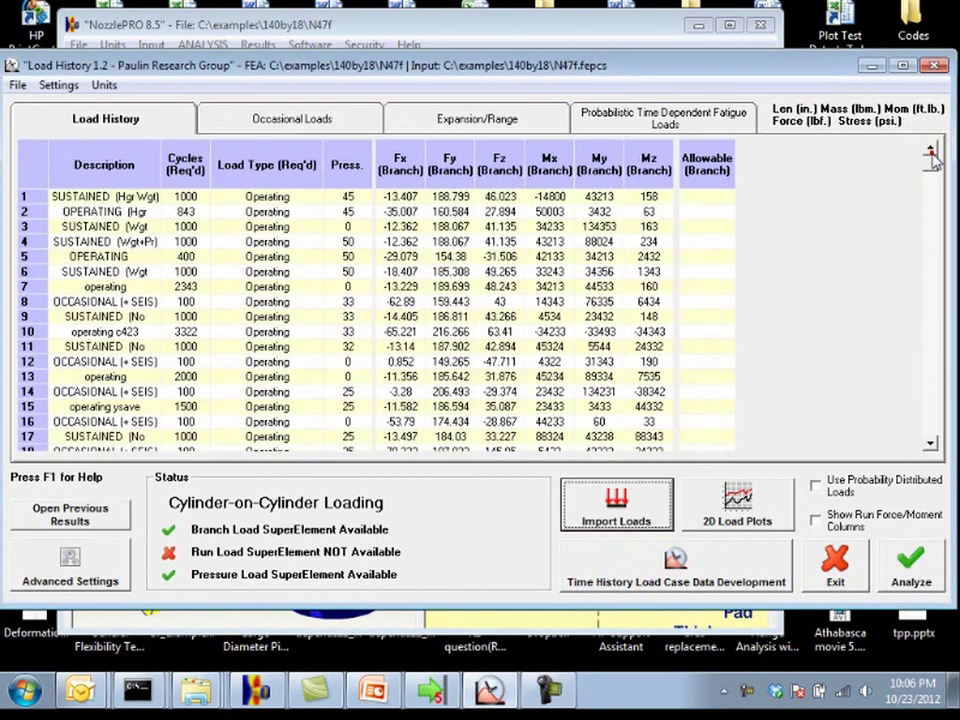
left_click(930, 445)
left_click(930, 445)
left_click(930, 445)
left_click(930, 445)
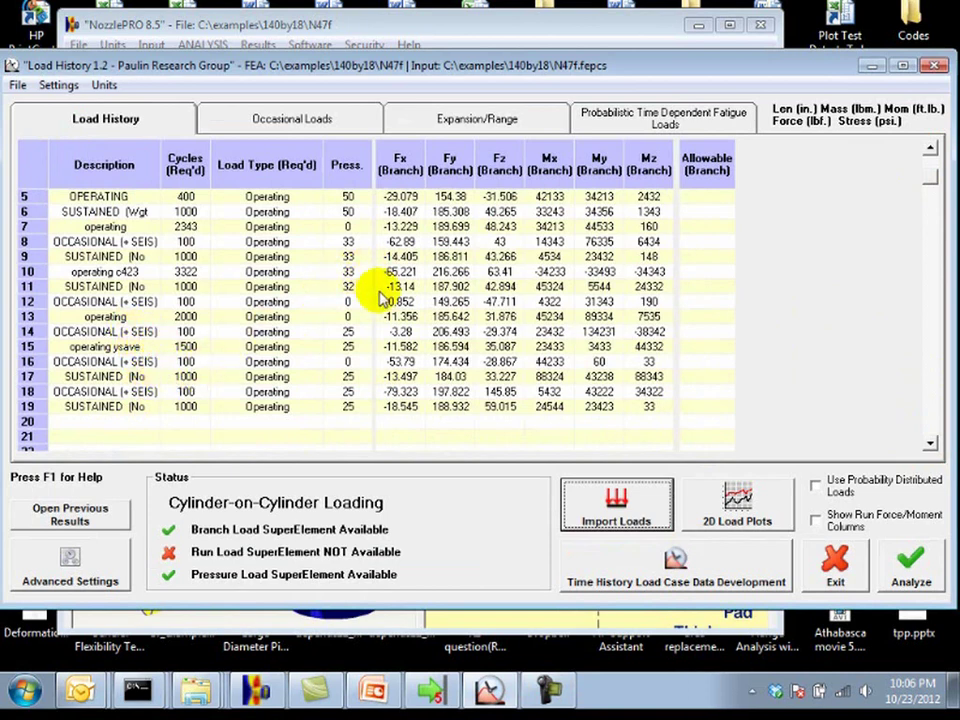
Plot the load history's branch moments Mx, My and Mz against load case, and close the plot after viewing it
left_click(730, 486)
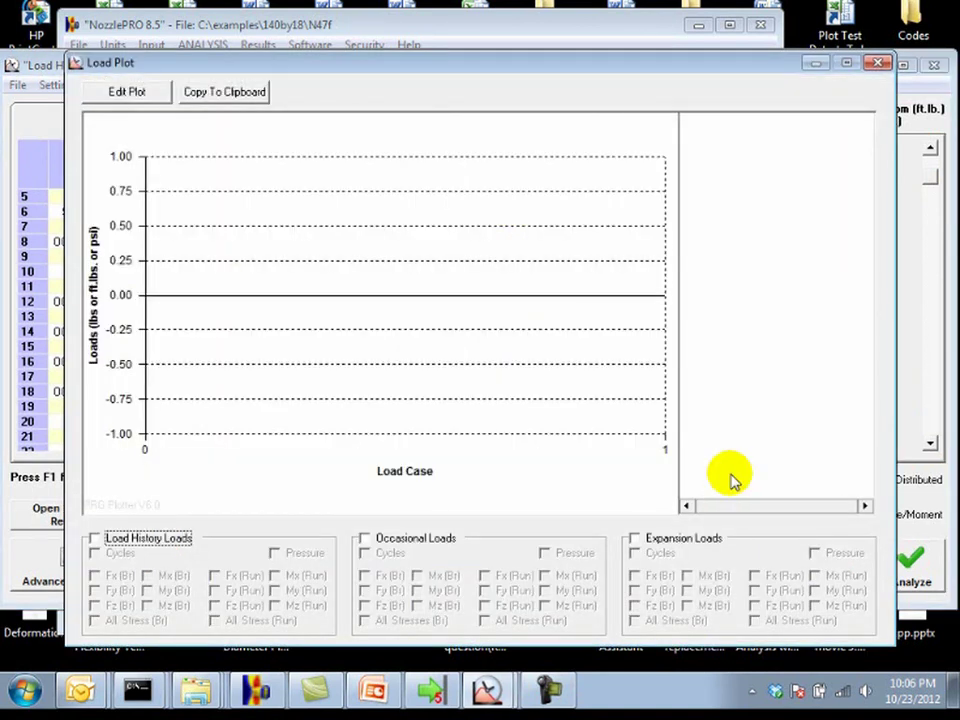
left_click(158, 535)
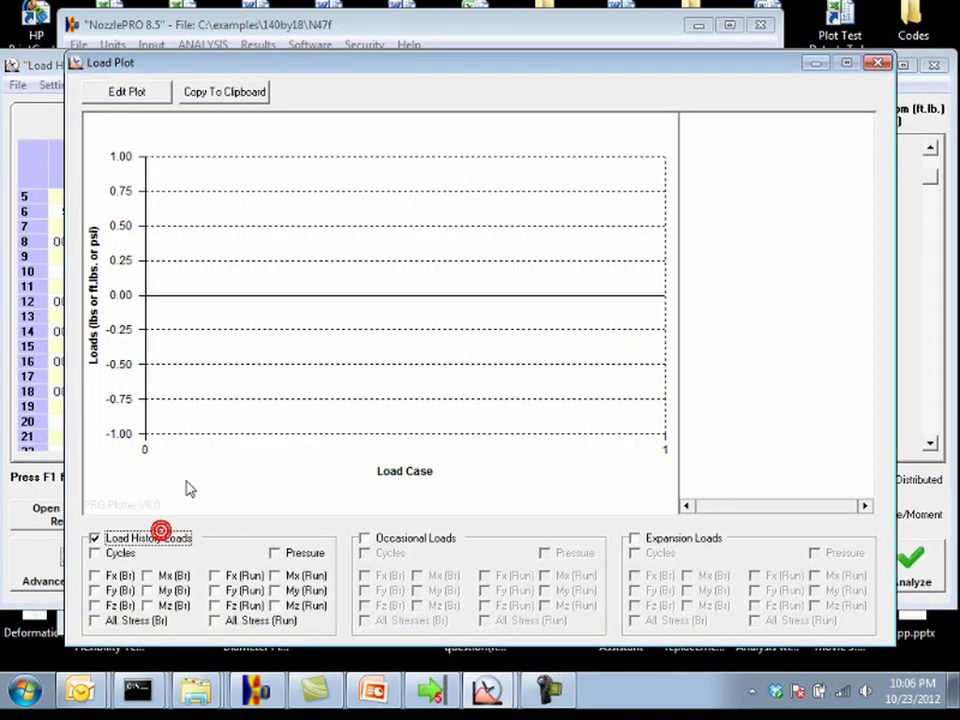
left_click(149, 576)
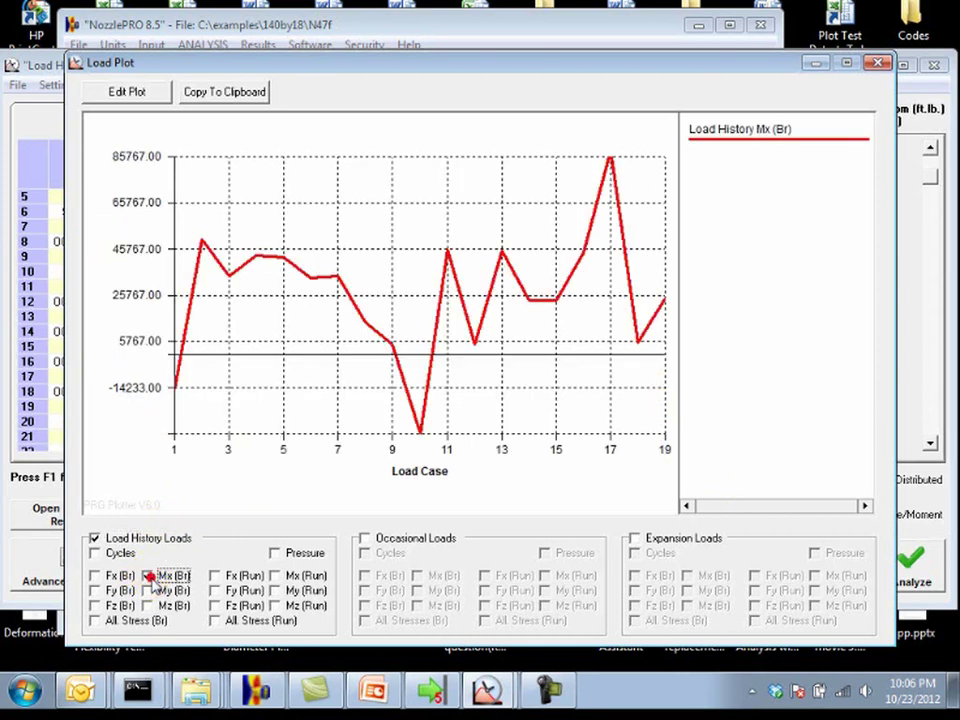
left_click(149, 591)
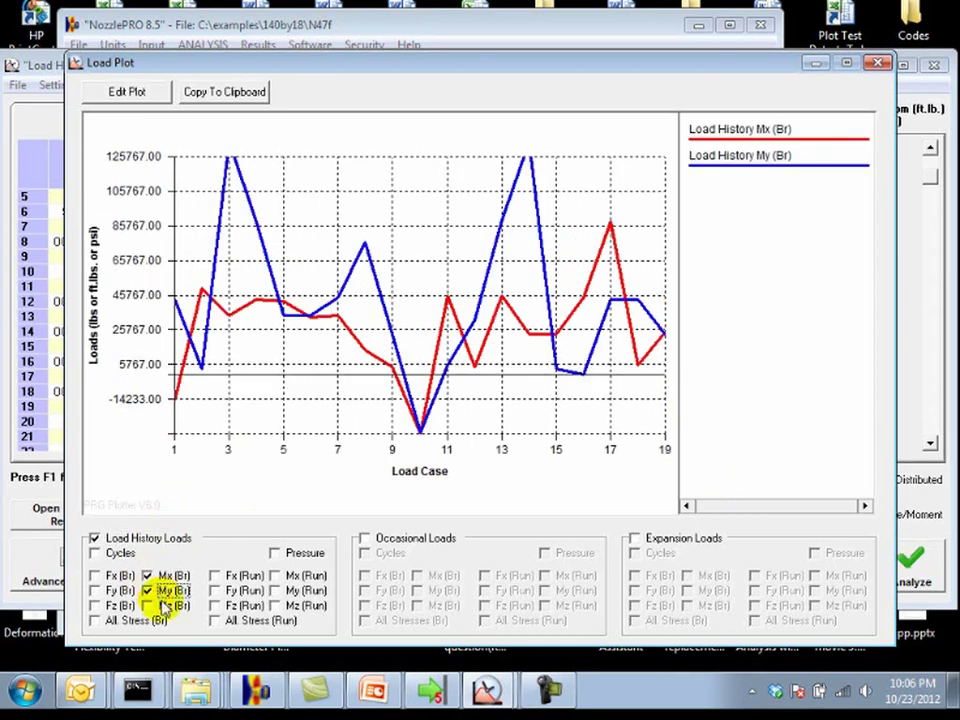
left_click(152, 606)
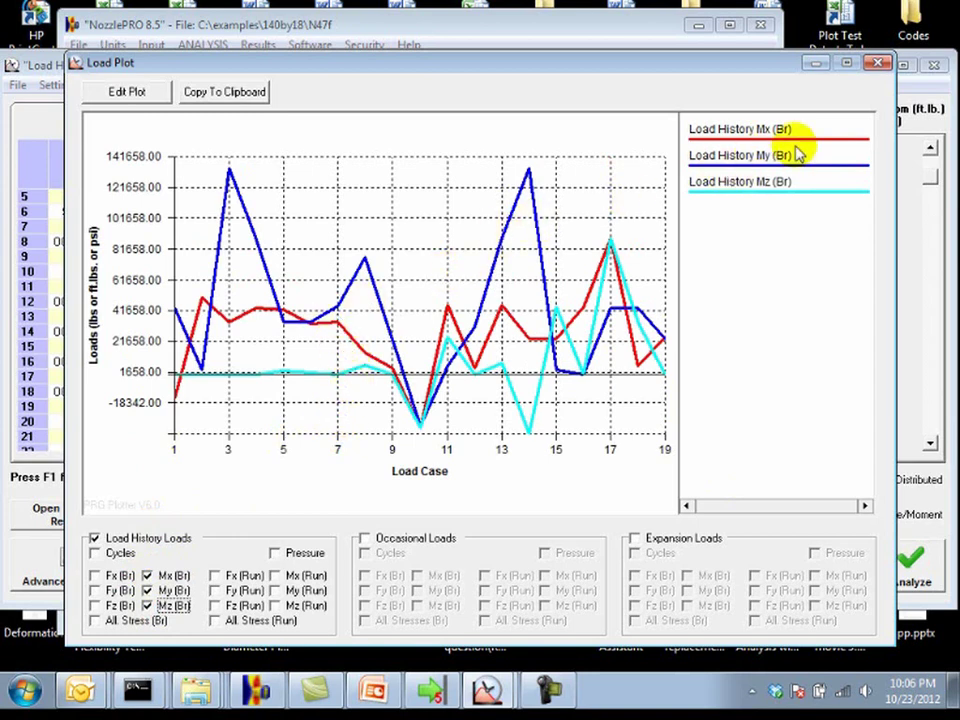
left_click(878, 64)
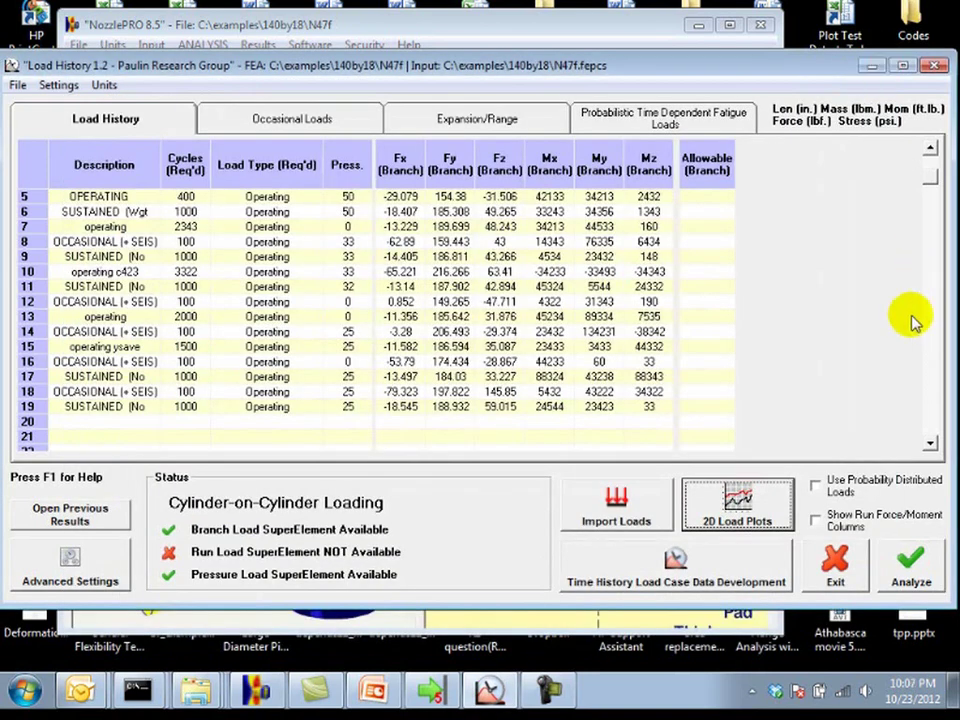
Run the load history analysis for N47f and open the newest FEA Stress Results report on screen
left_click(905, 566)
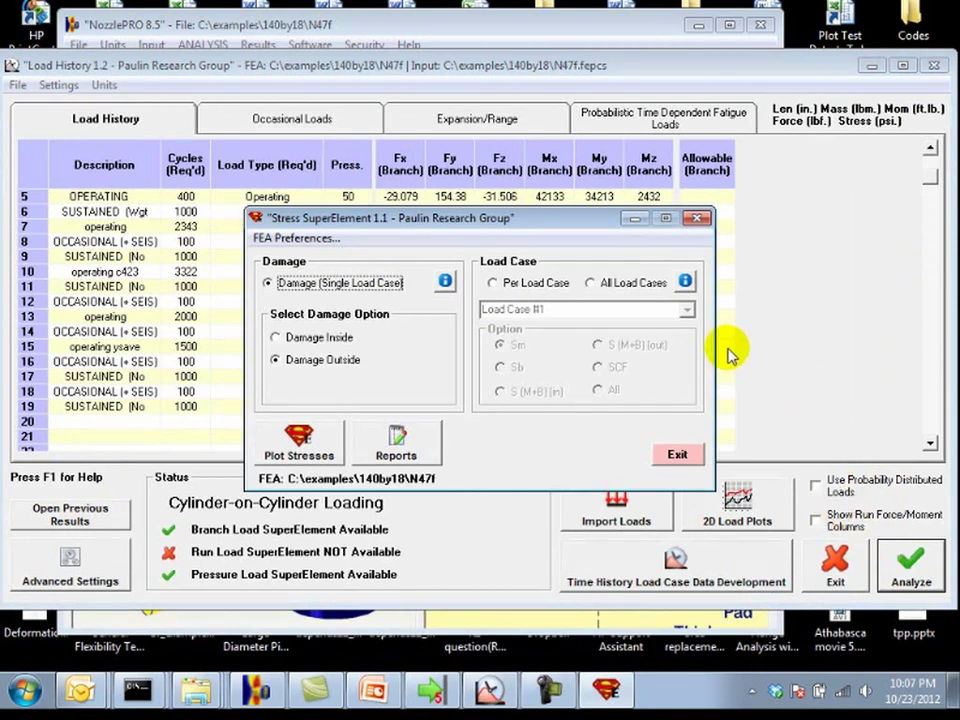
left_click(400, 447)
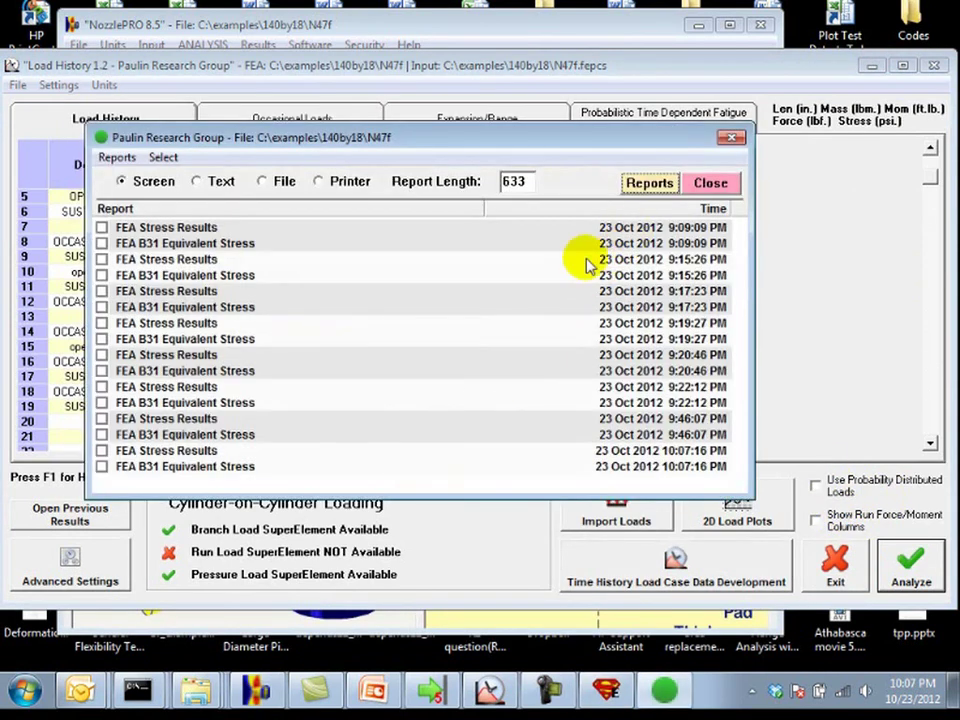
left_click(160, 451)
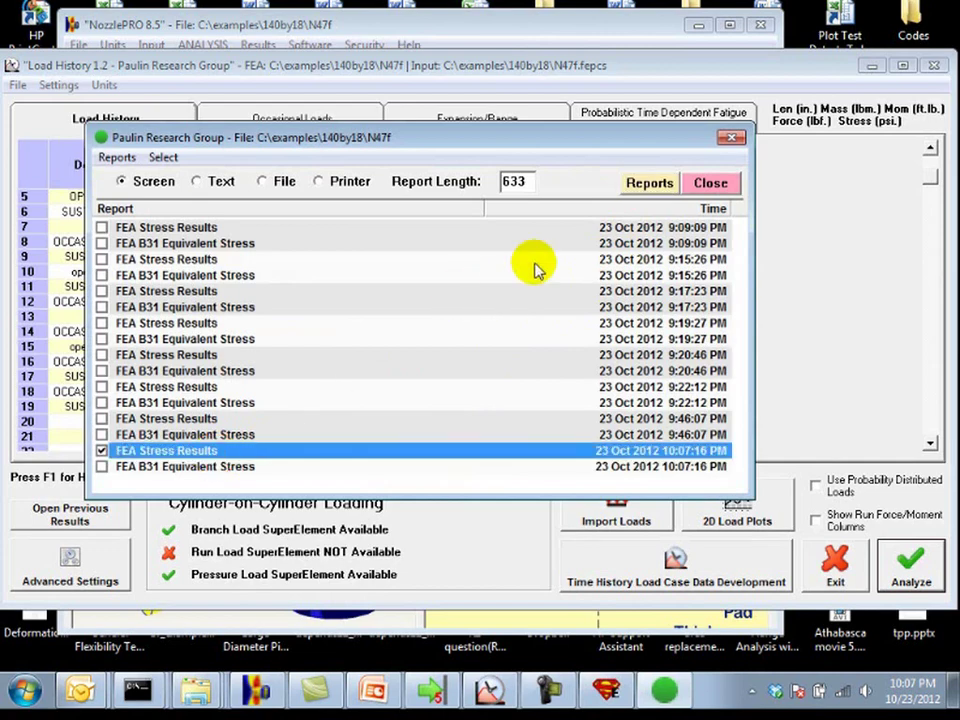
left_click(638, 183)
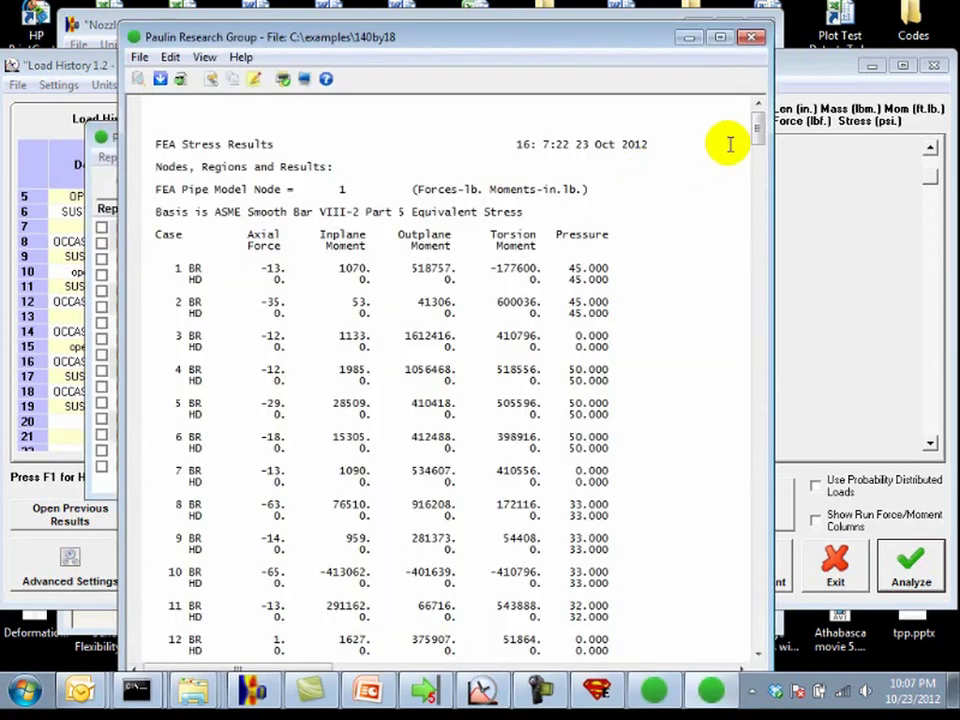
Examine the damage ratios and the Branch at Junction damage table with its outside total in the report
left_click_drag(757, 137, 707, 240)
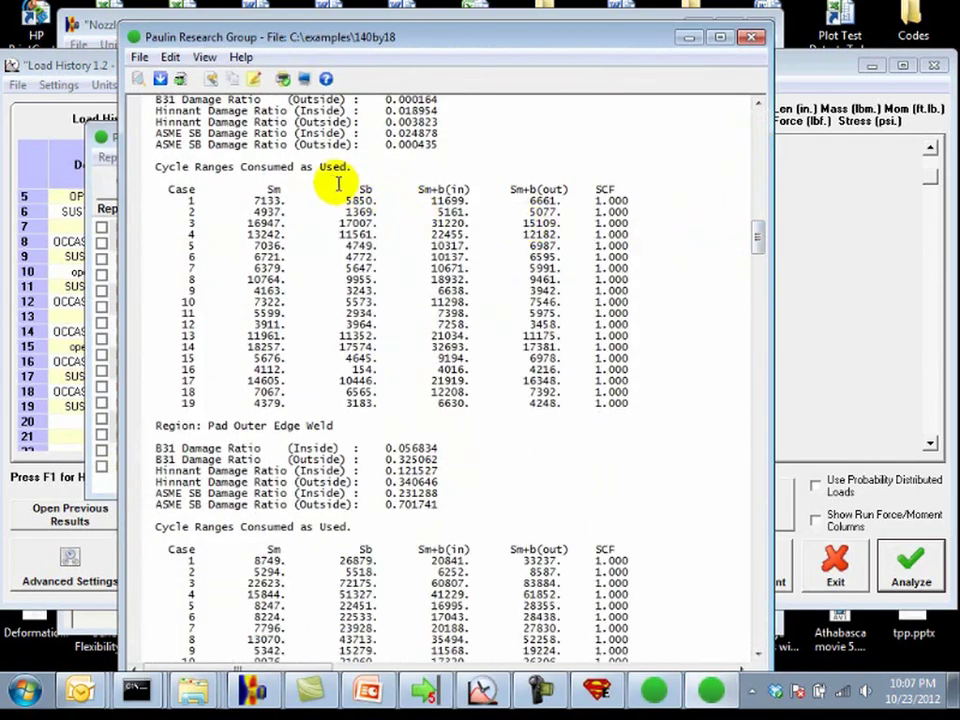
scroll(300, 312, "down", 8)
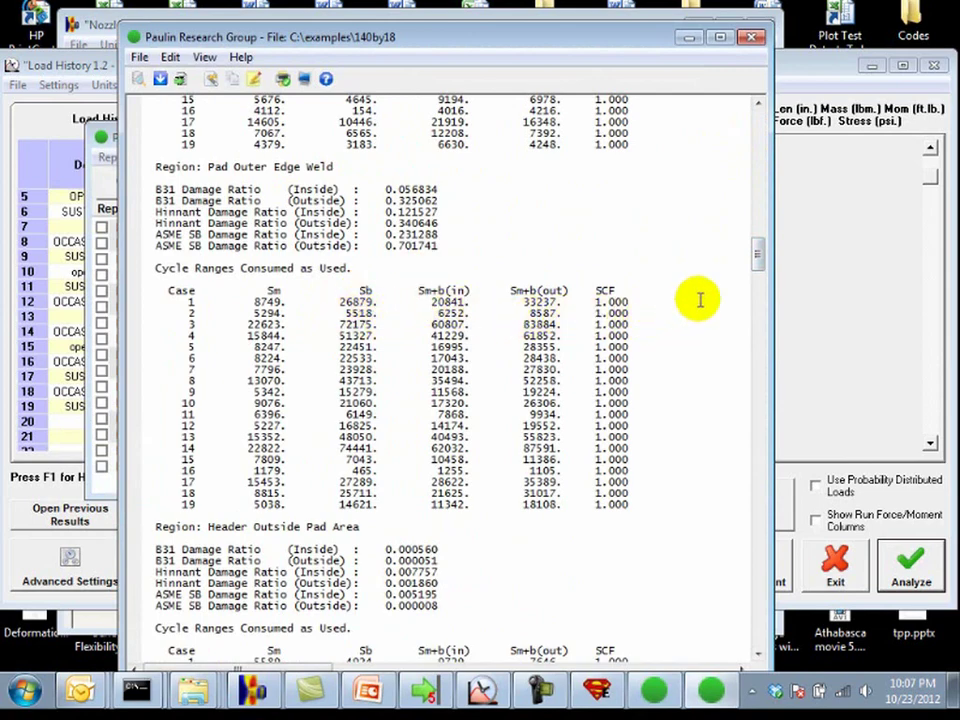
left_click_drag(757, 258, 707, 606)
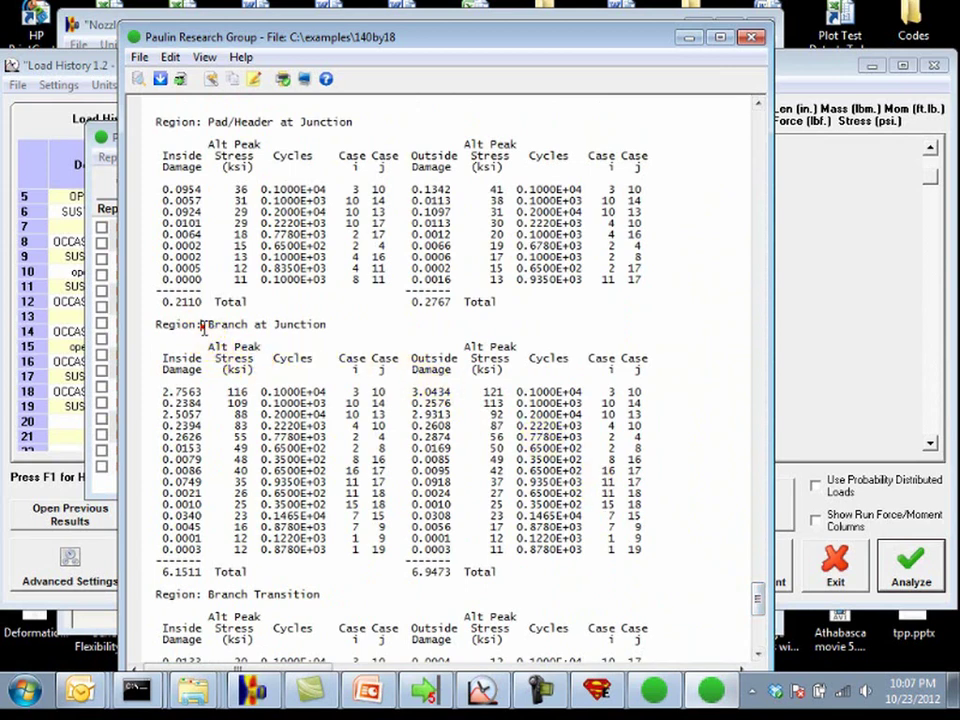
left_click_drag(202, 327, 297, 326)
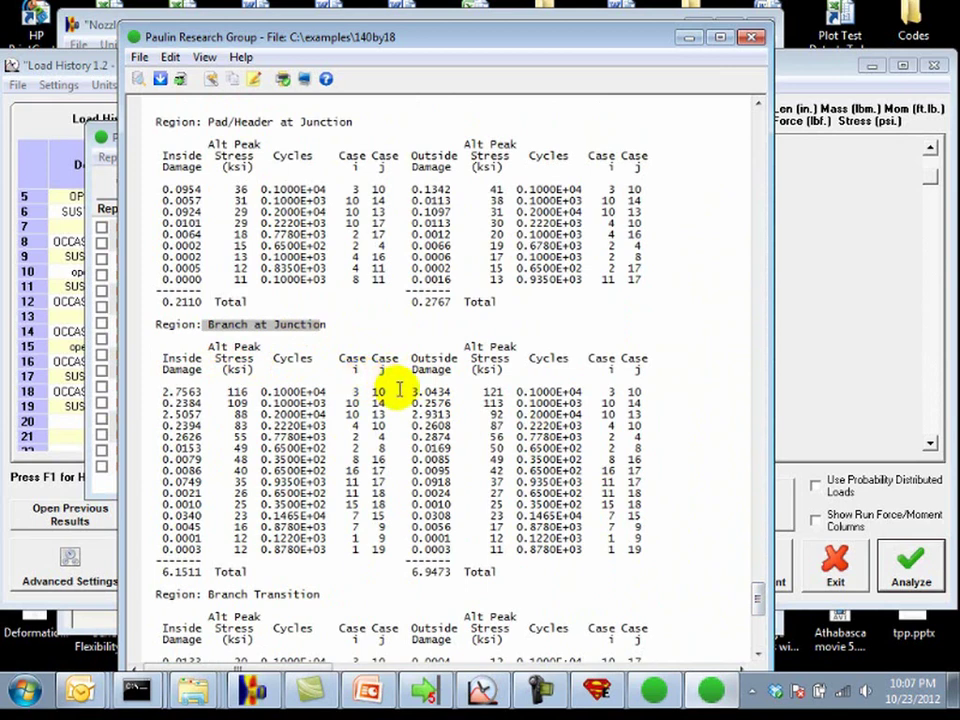
left_click_drag(452, 572, 380, 574)
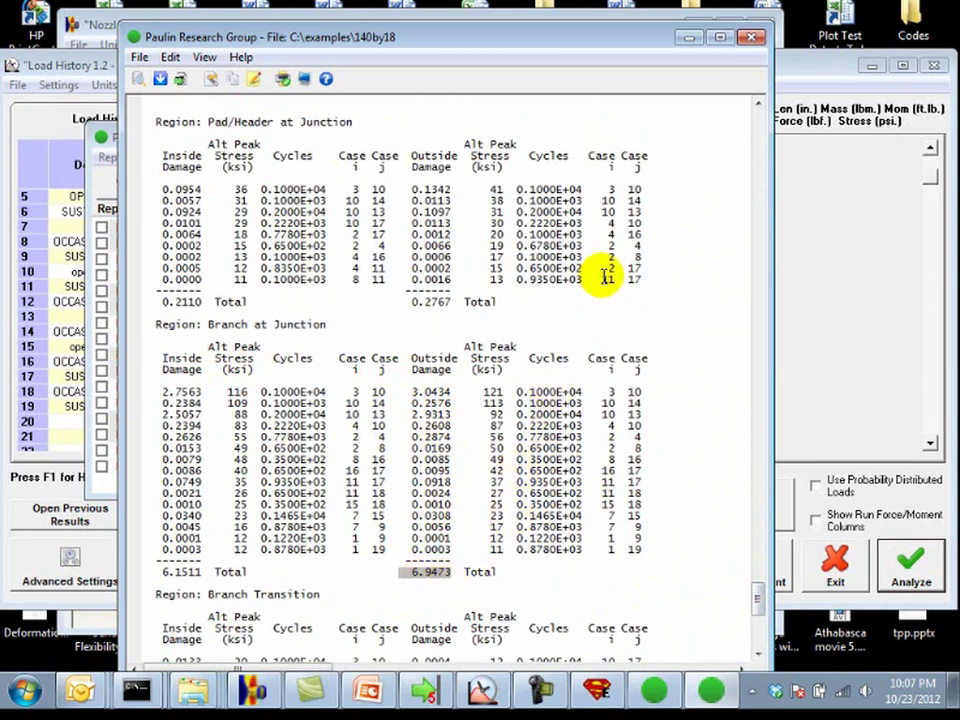
Close the stress report, the report list, the stress results window and the load history window
left_click(750, 39)
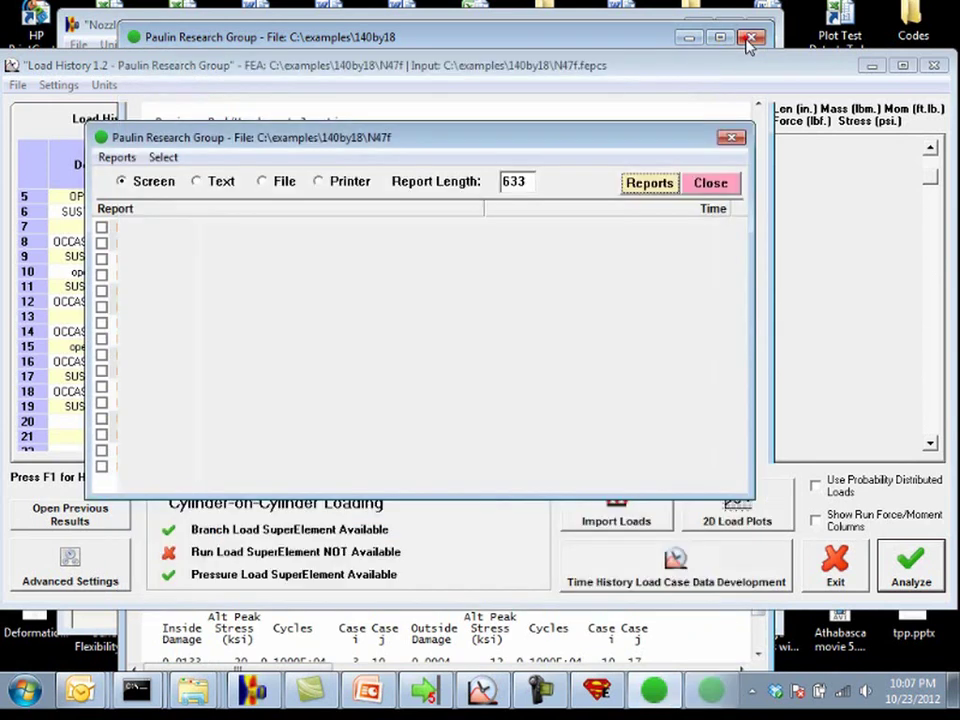
left_click(710, 184)
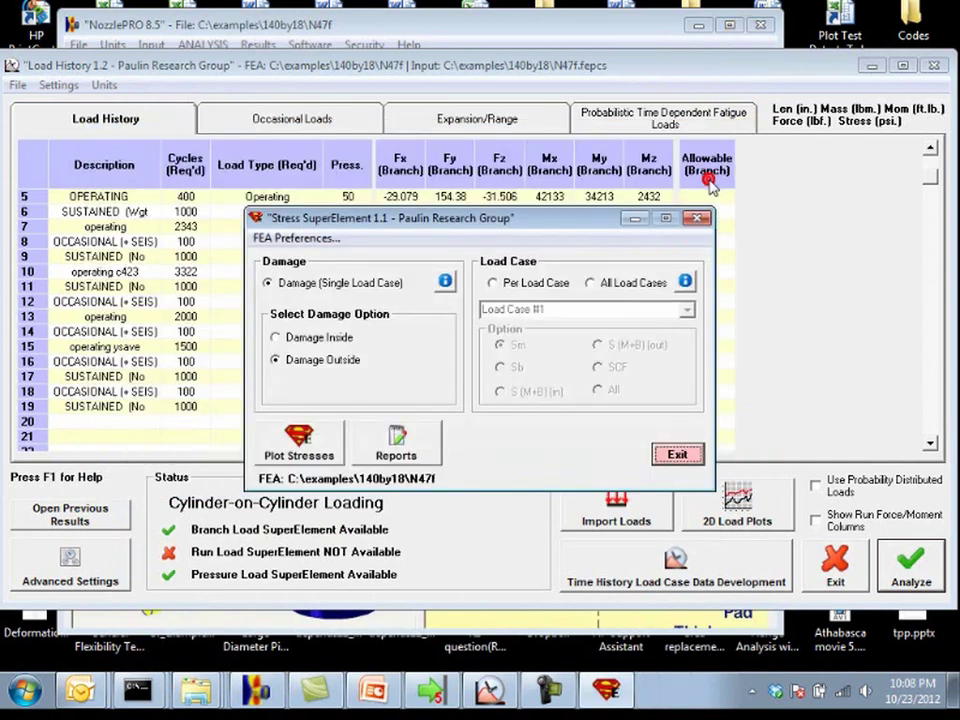
left_click(695, 218)
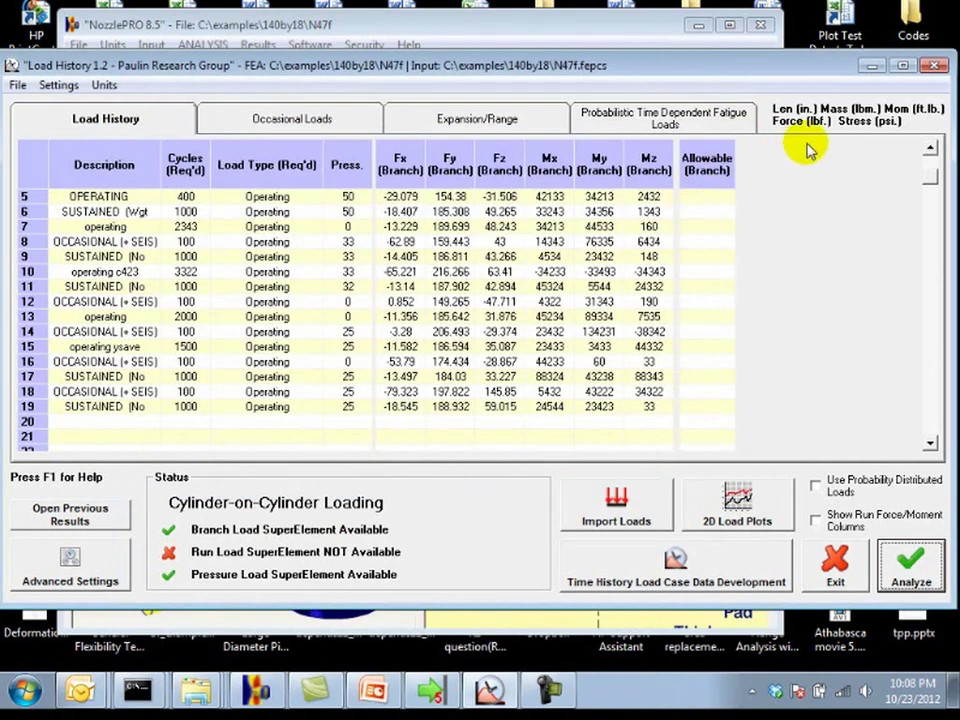
left_click(932, 66)
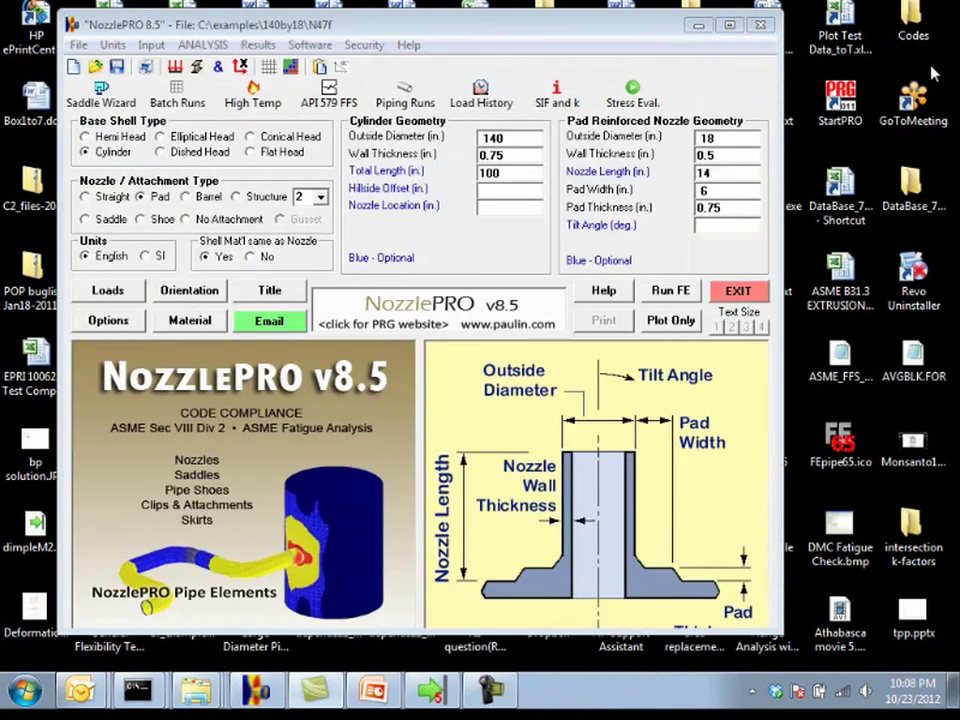
Open the stress evaluation tool and import the loads for the Branch at Junction (Outside) region
left_click(638, 88)
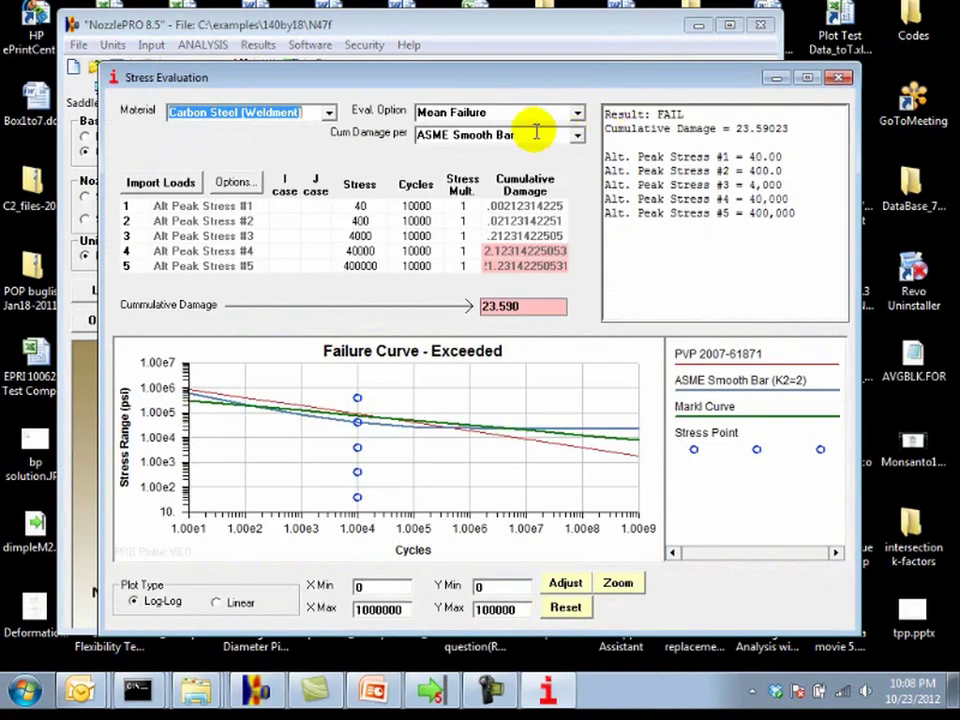
left_click(172, 184)
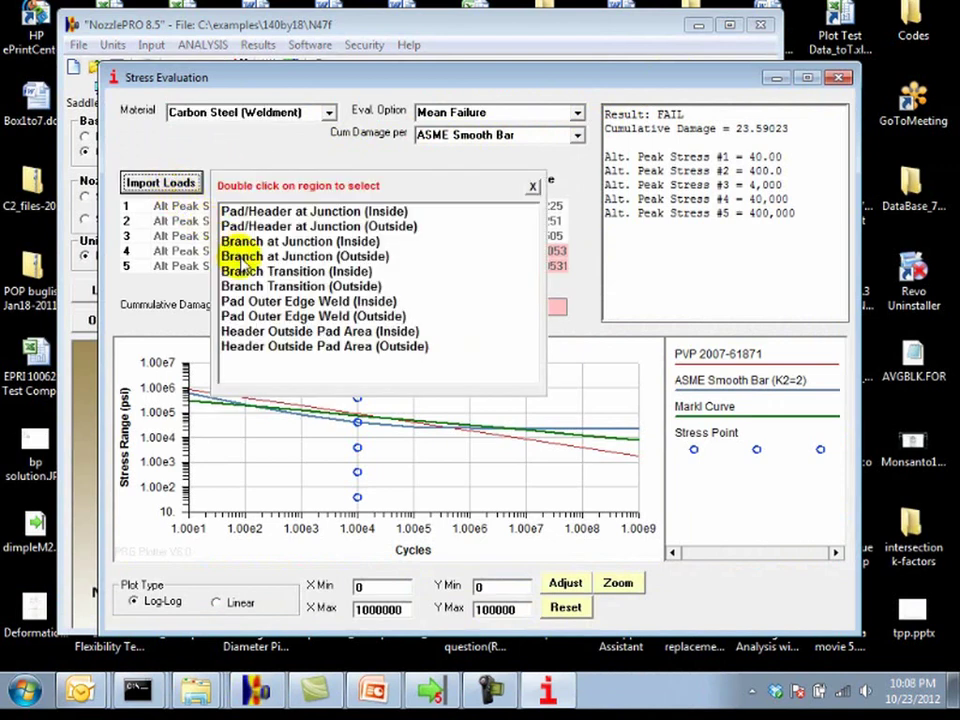
double_click(242, 258)
mouse_move(310, 432)
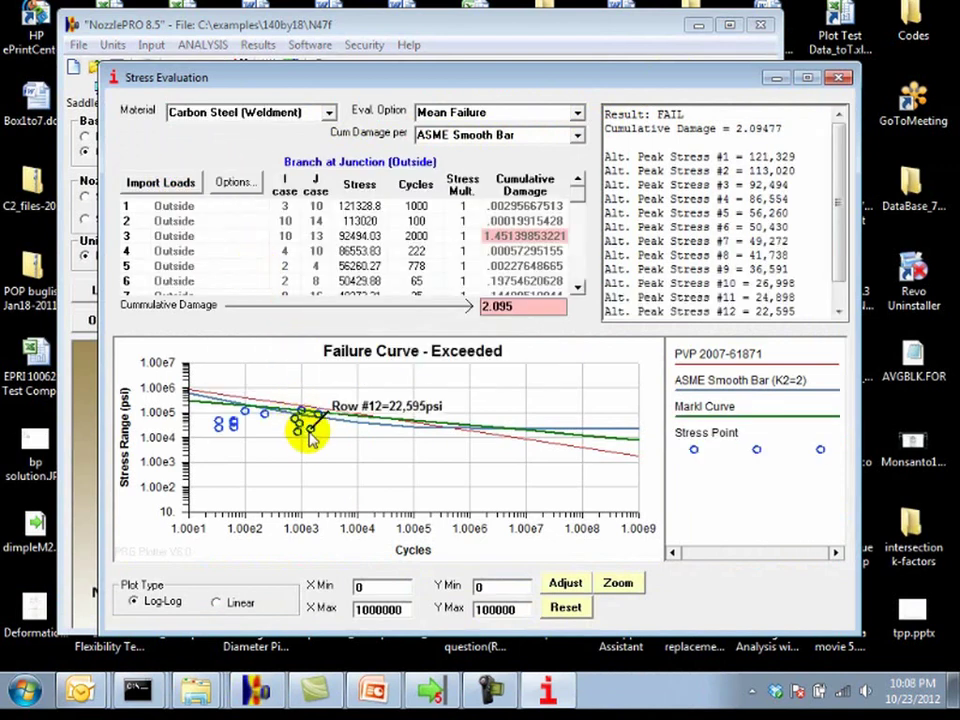
mouse_move(215, 428)
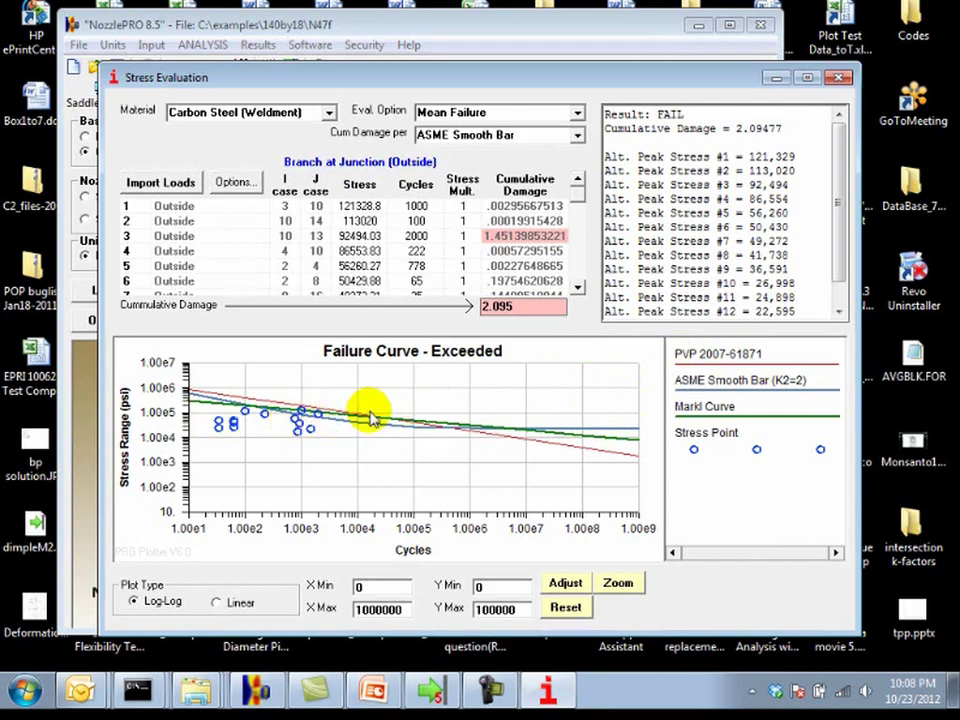
Set the evaluation option to Allowable and zoom the curve plot in on the stress points, up to 1.00e4 cycles
left_click(577, 118)
left_click(553, 140)
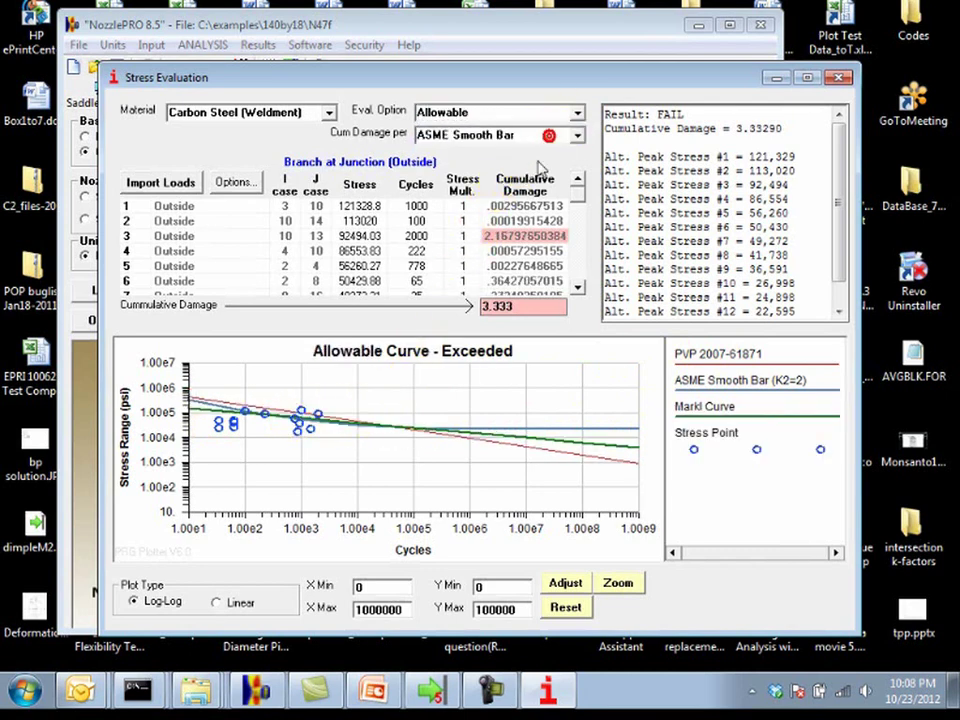
mouse_move(338, 412)
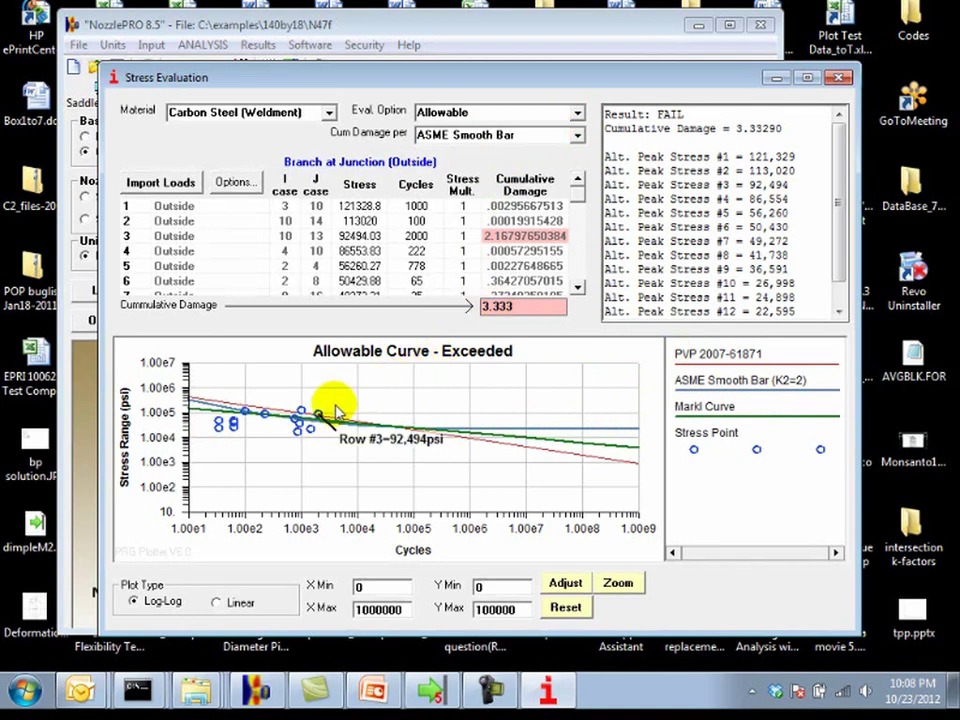
left_click(617, 585)
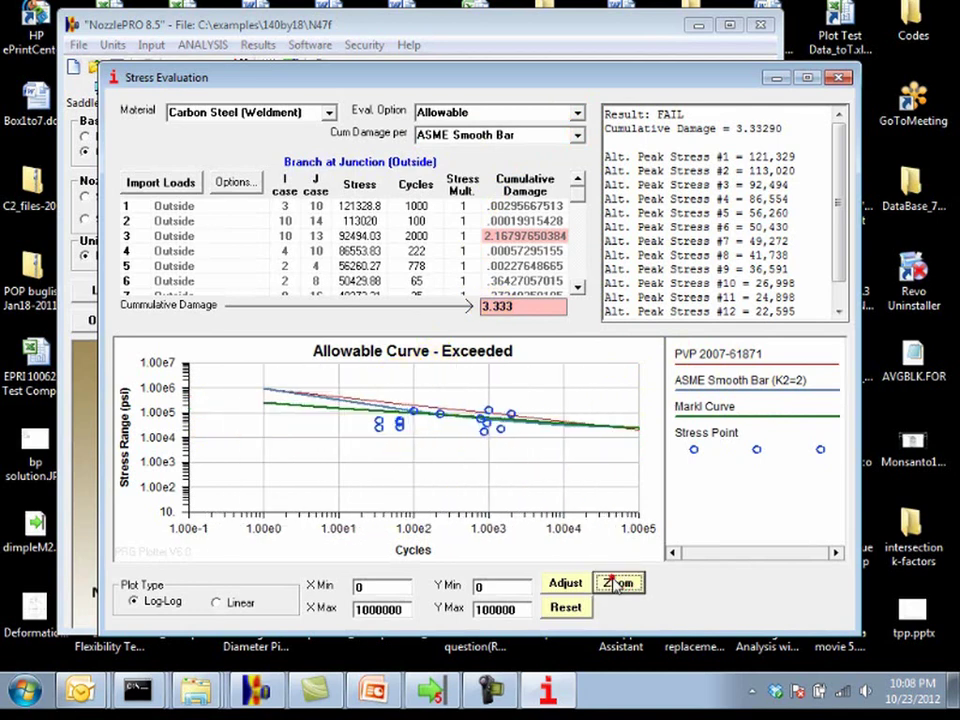
mouse_move(525, 413)
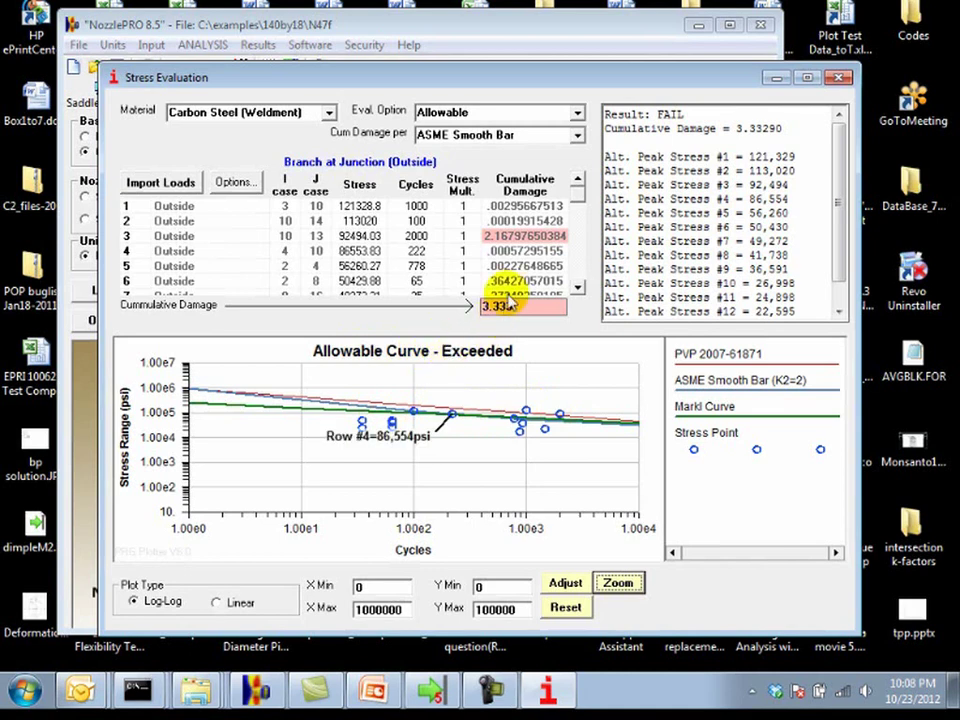
Set the stress evaluation option to Mean Failure for the imported Branch at Junction (Outside) loads
left_click(577, 112)
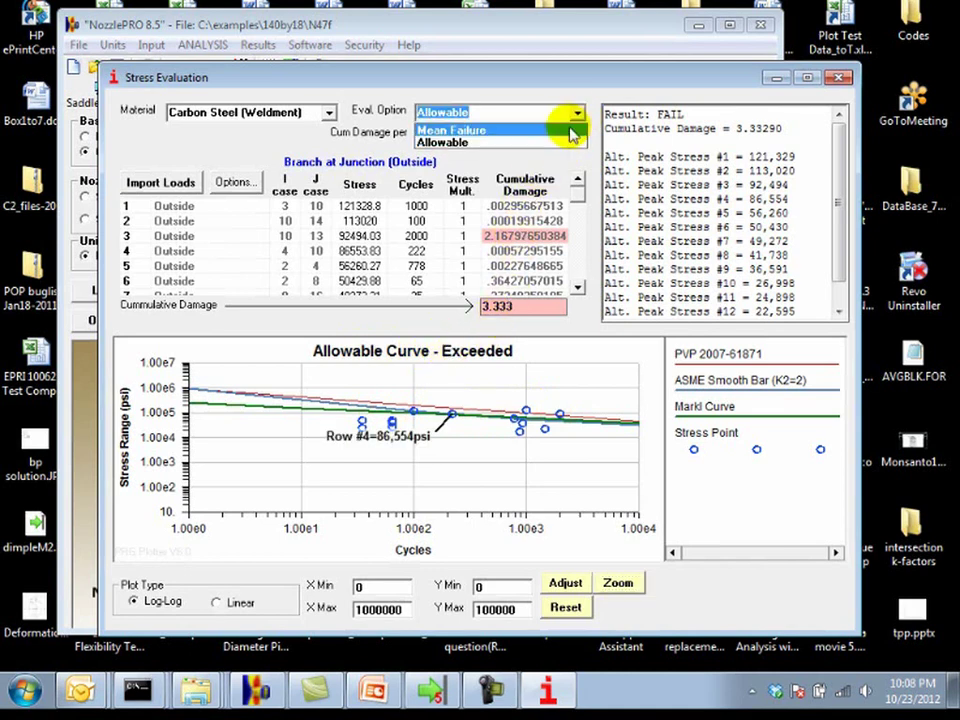
left_click(572, 124)
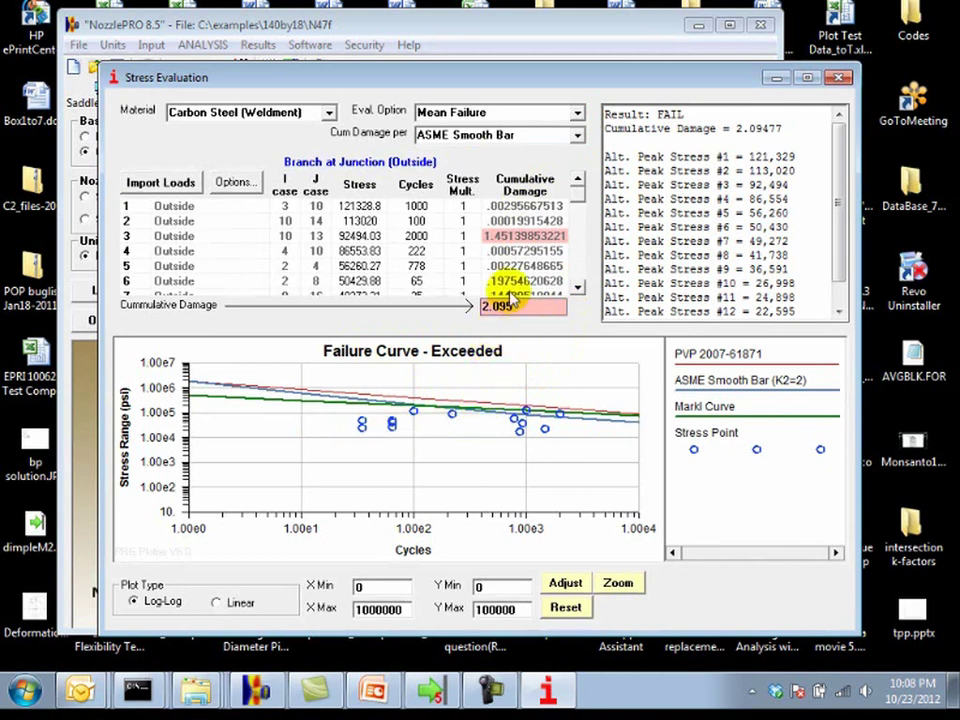
Sort the stress rows by descending cumulative damage and set the first row's cycles to 1000
right_click(523, 222)
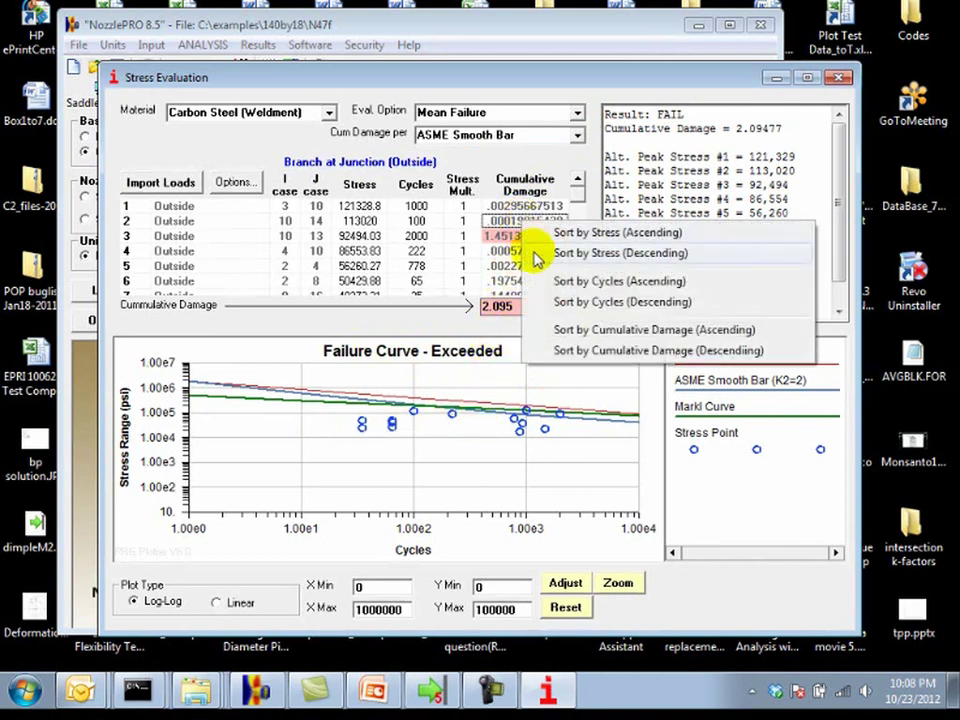
left_click(578, 352)
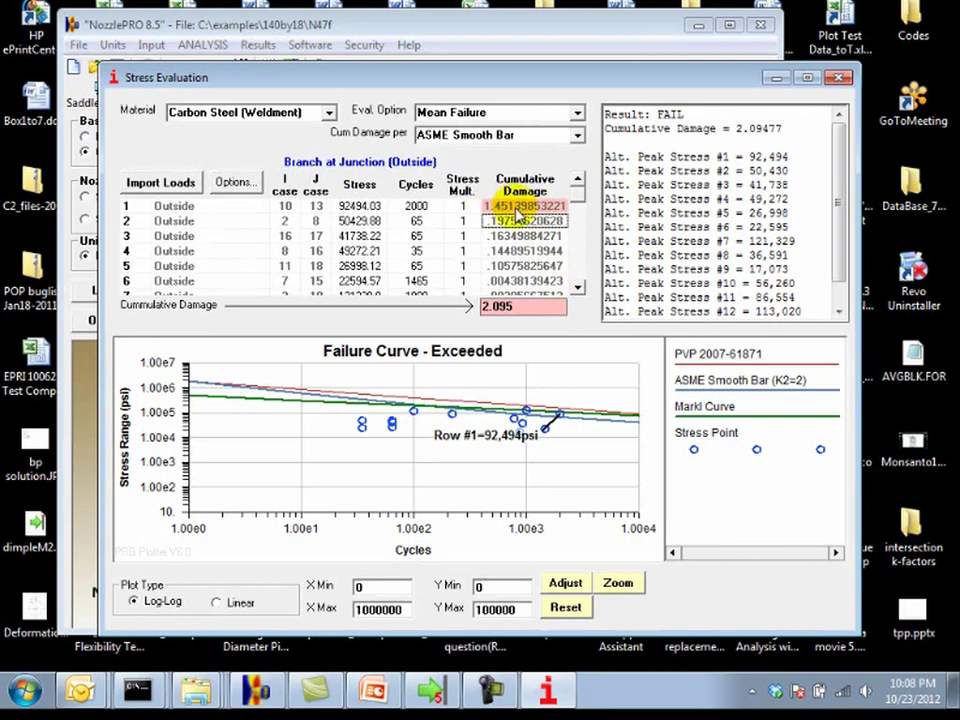
left_click(433, 205)
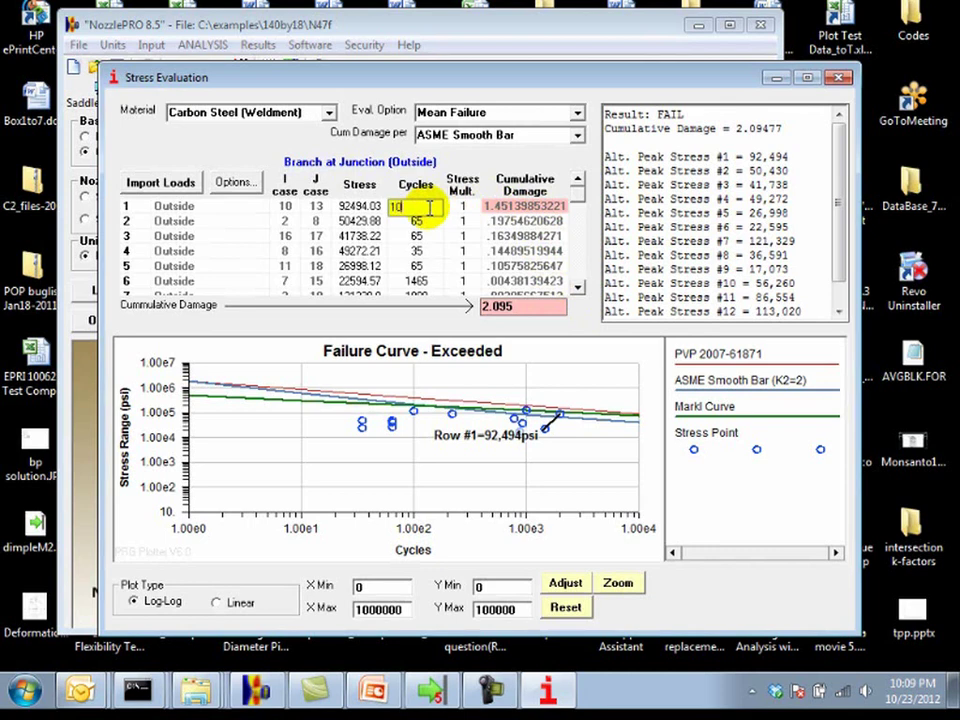
key("Return")
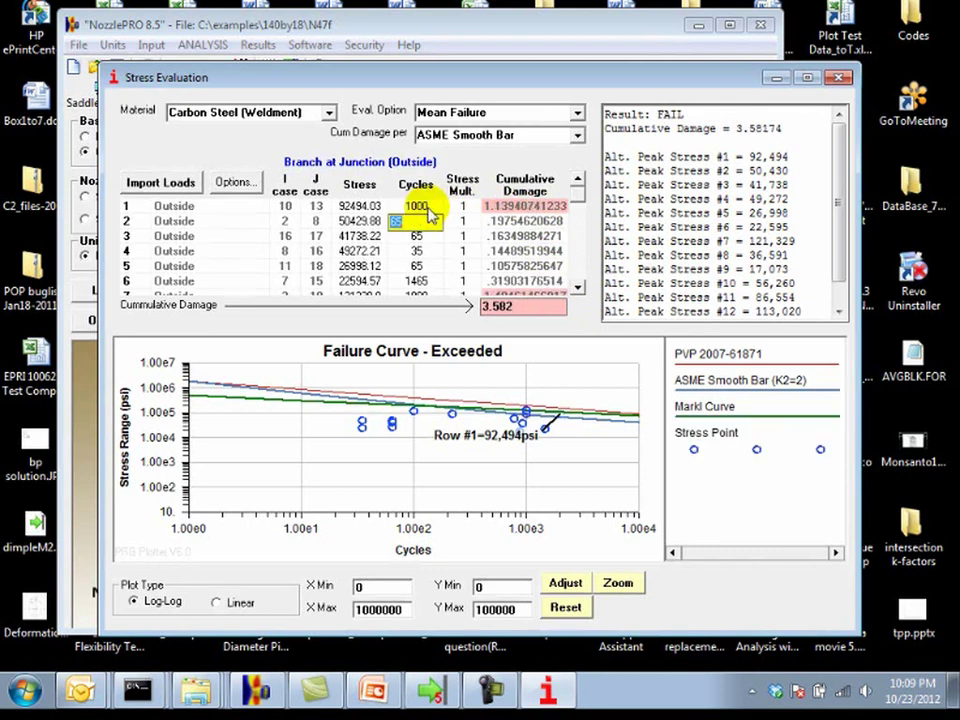
Set the stress of the first row, for cases 10 and 13, to 45000
left_click(372, 207)
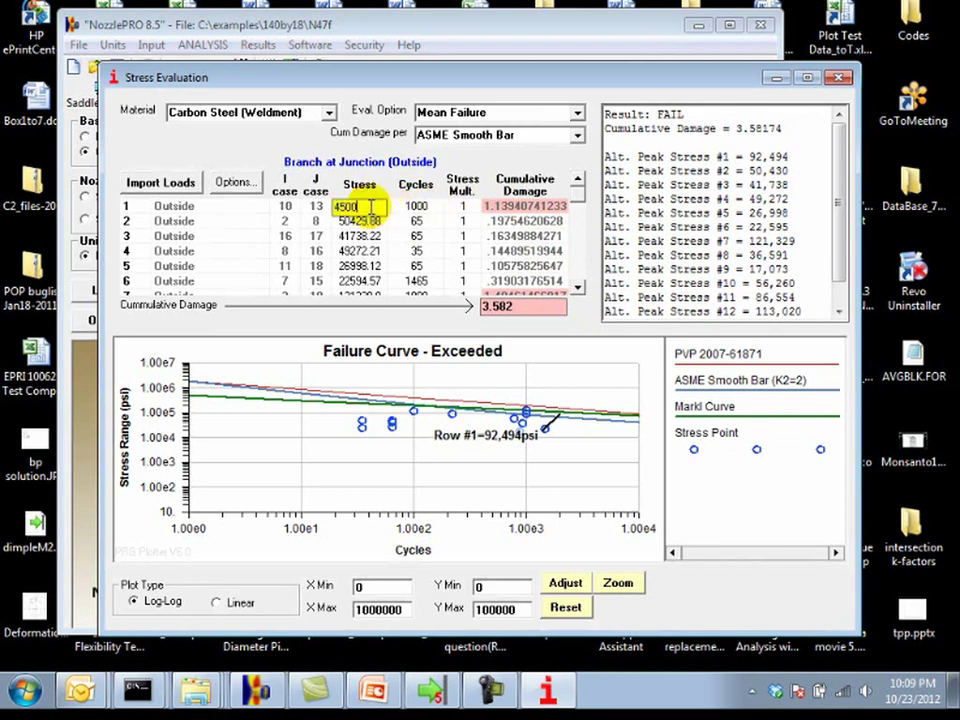
type("45000")
key("Return")
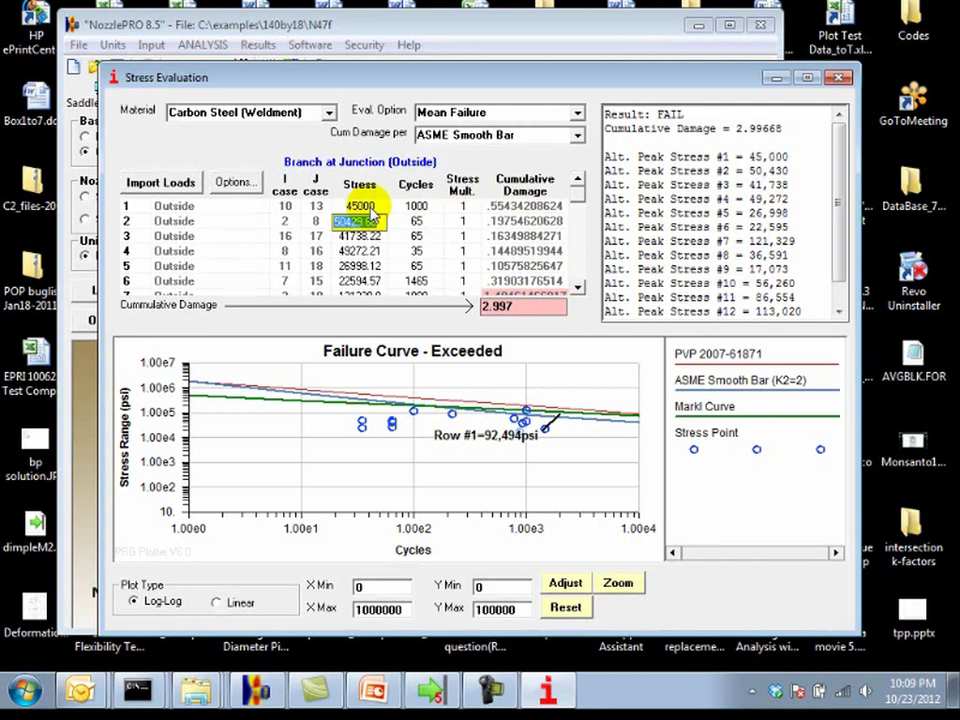
Re-sort the rows by descending cumulative damage and set the stress of the new first row to 45000
right_click(507, 243)
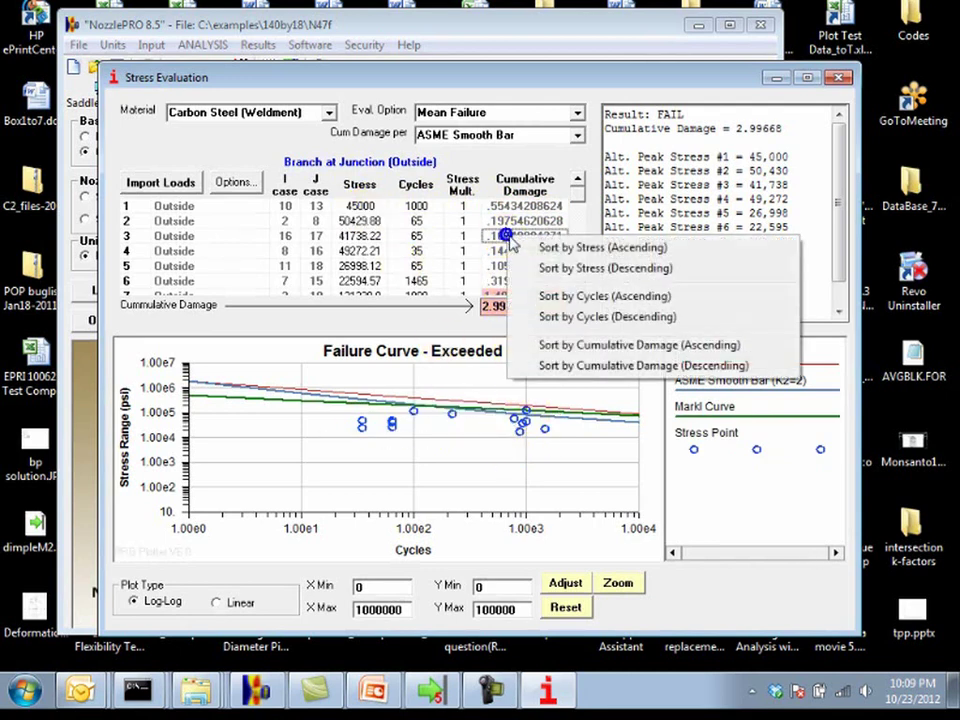
left_click(567, 366)
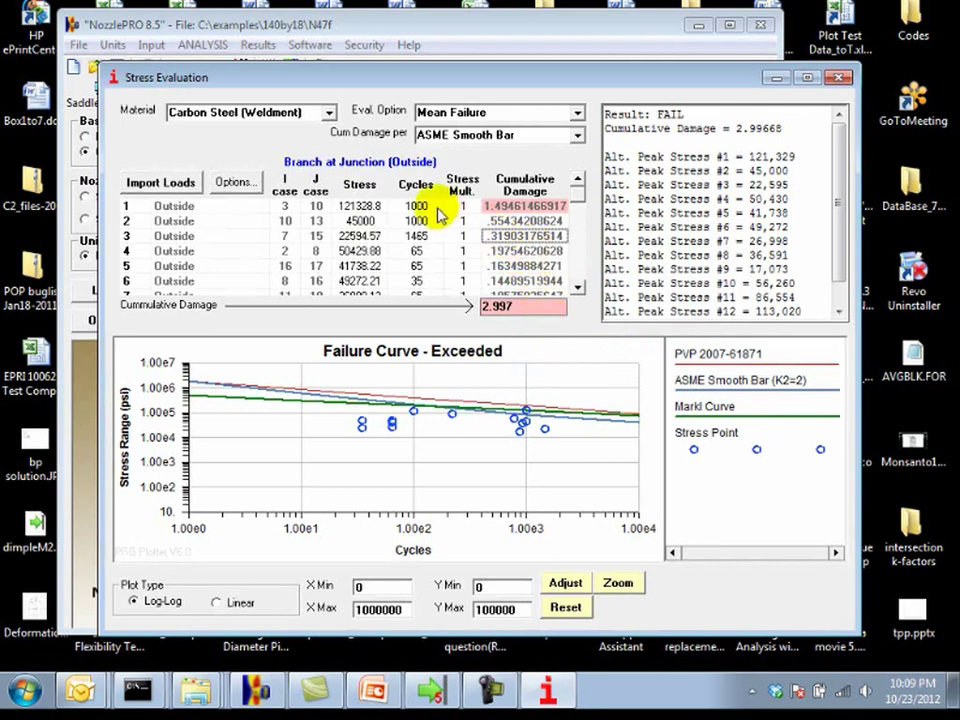
double_click(366, 205)
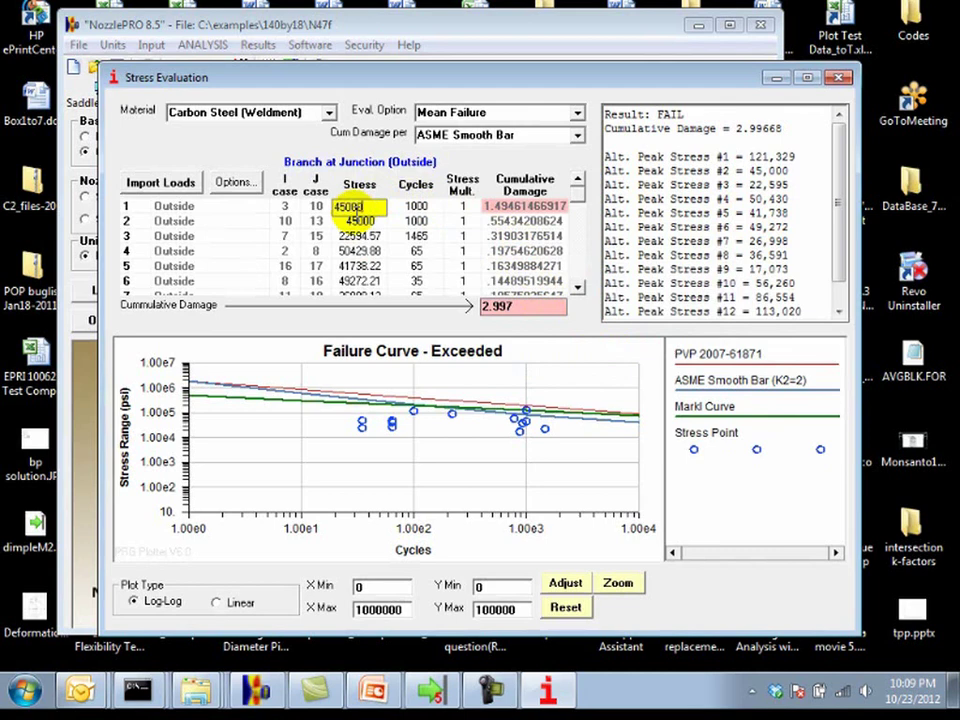
type("45000")
double_click(355, 221)
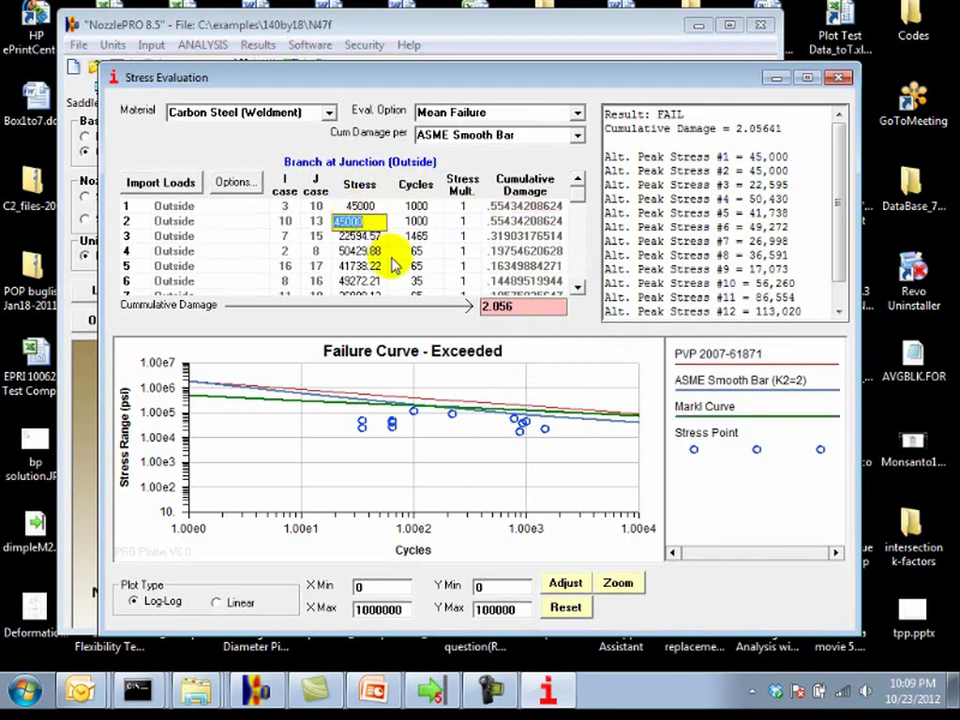
mouse_move(432, 420)
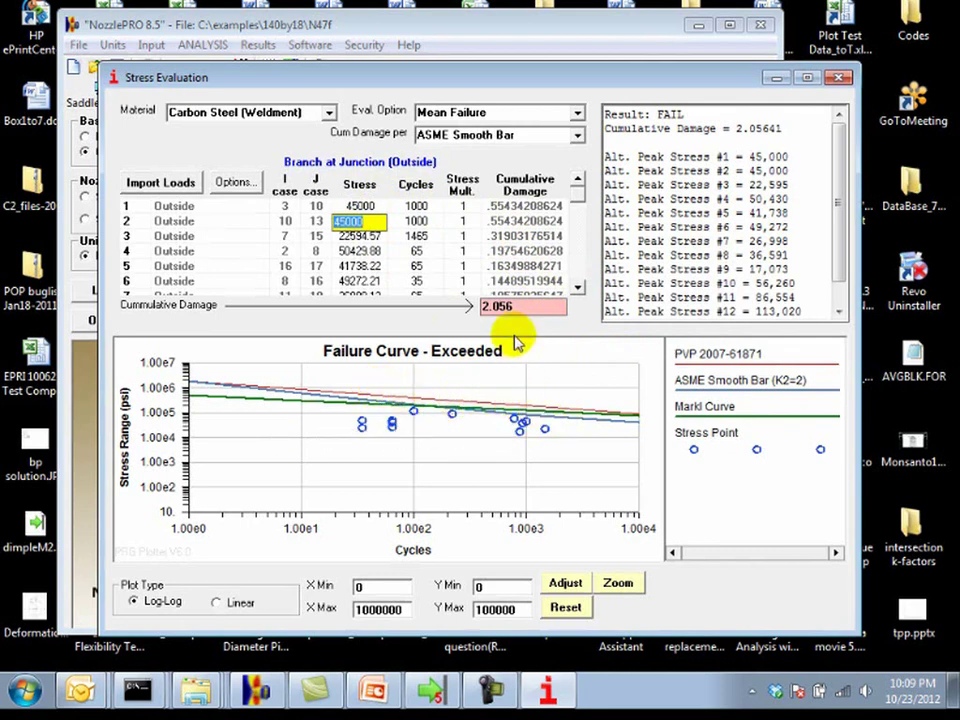
left_click(401, 207)
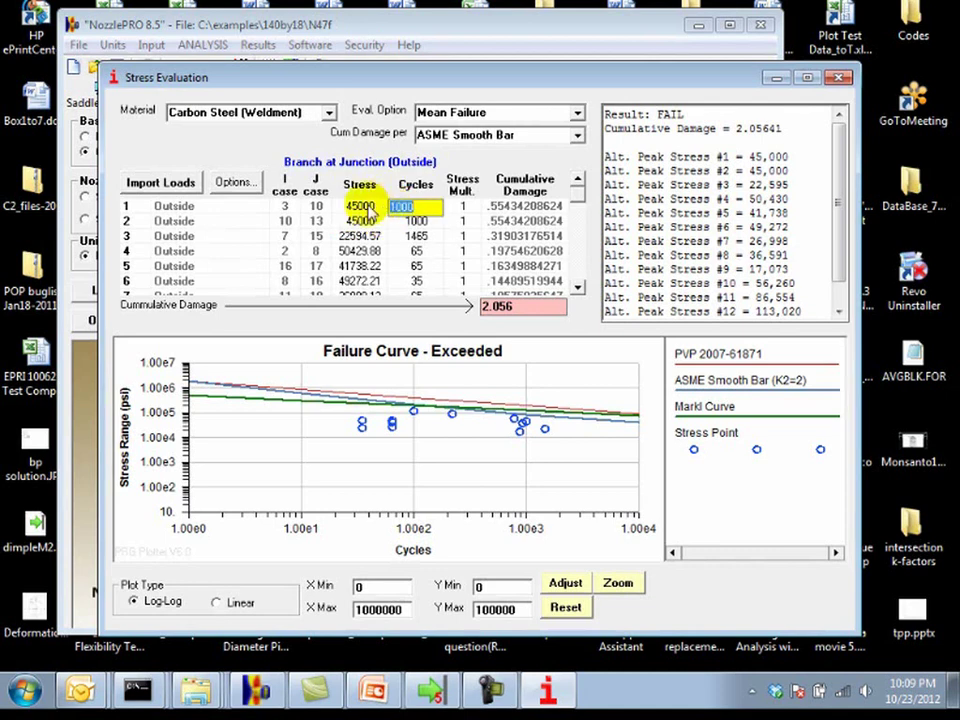
left_click(367, 206)
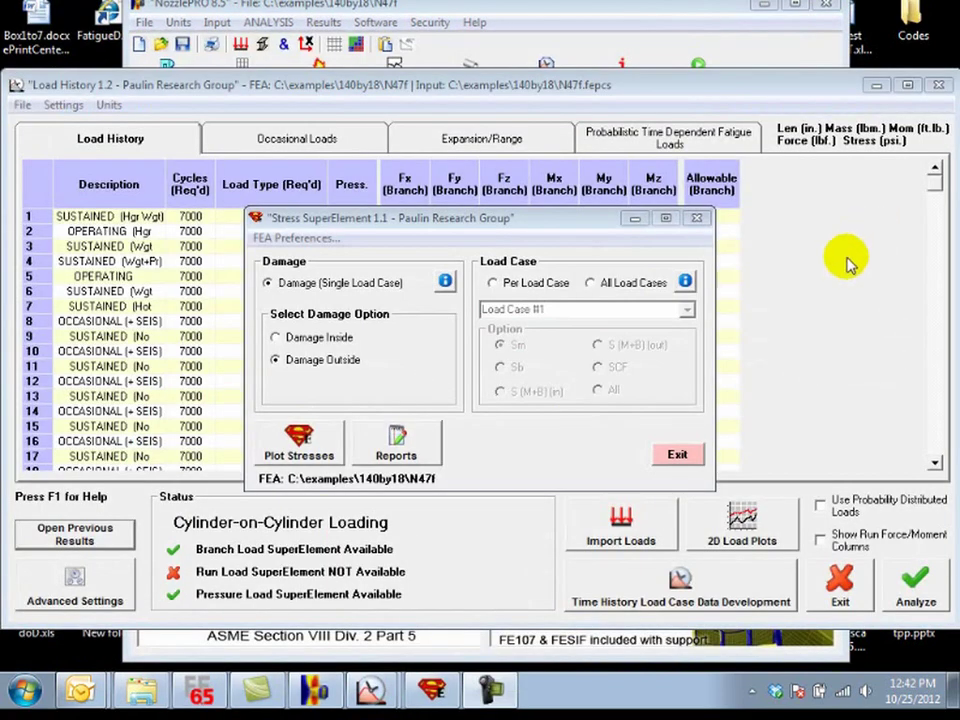
Plot the damage stresses and display the Paulin/Hinnant Damage Inside data set on the N47f model
left_click(316, 445)
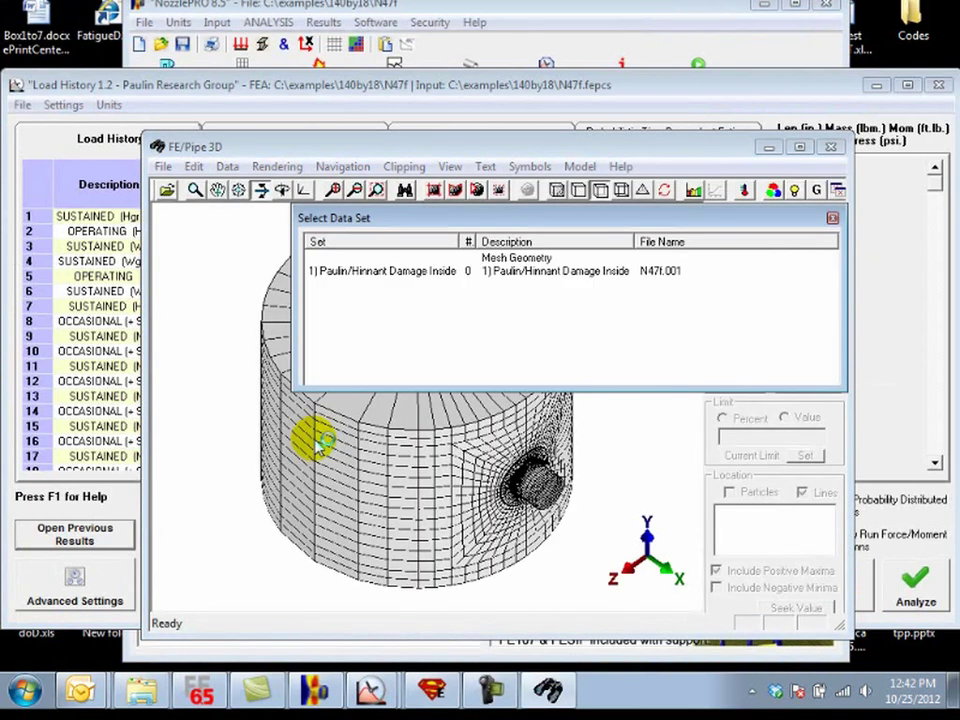
left_click(423, 280)
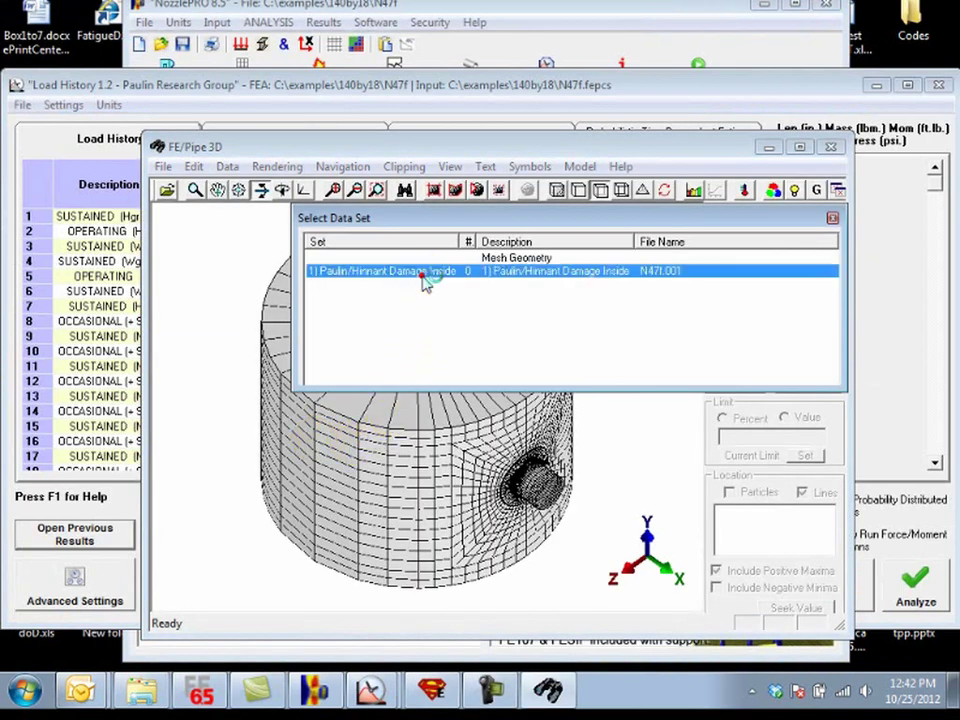
left_click(423, 280)
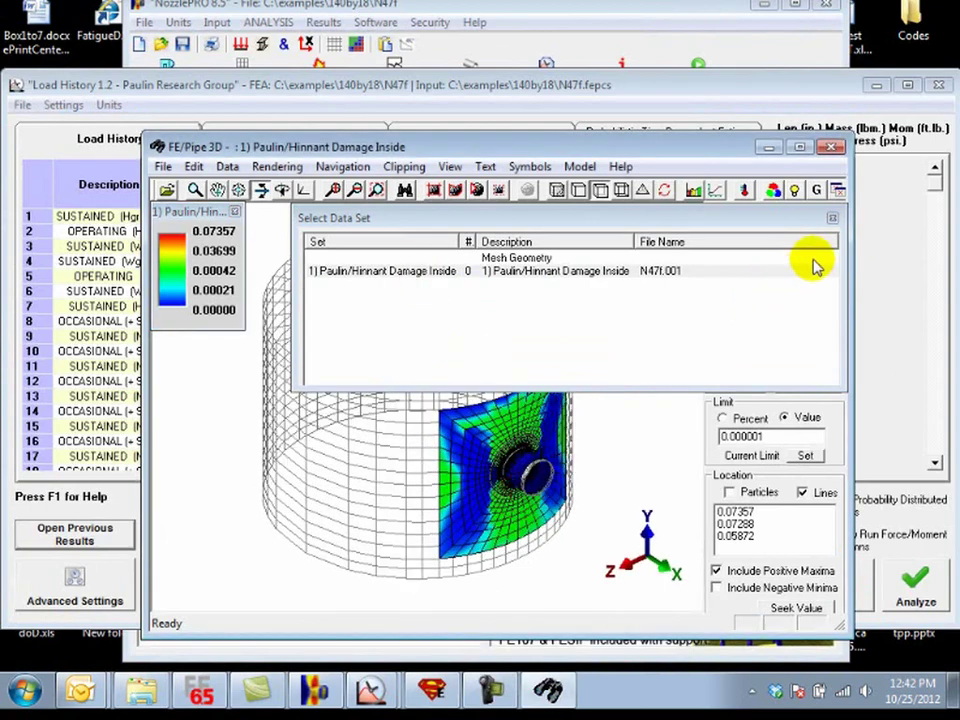
left_click(832, 217)
Locate the highest inside damage value on the nozzle model, inspect it up close and close the 3D viewer
left_click_drag(400, 325, 500, 410)
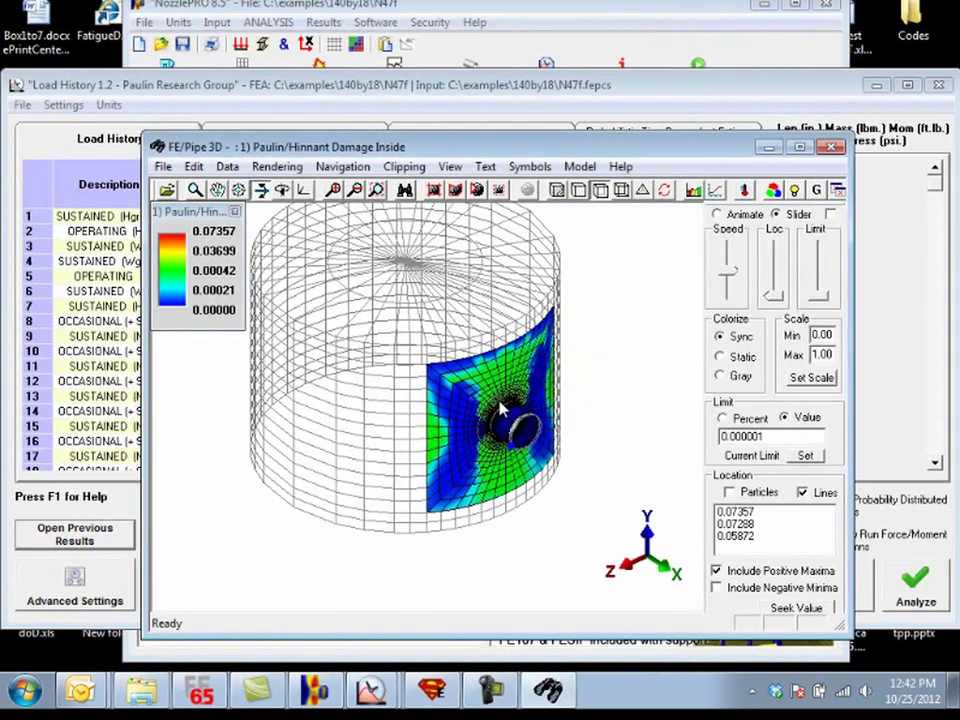
scroll(500, 408, "up", 5)
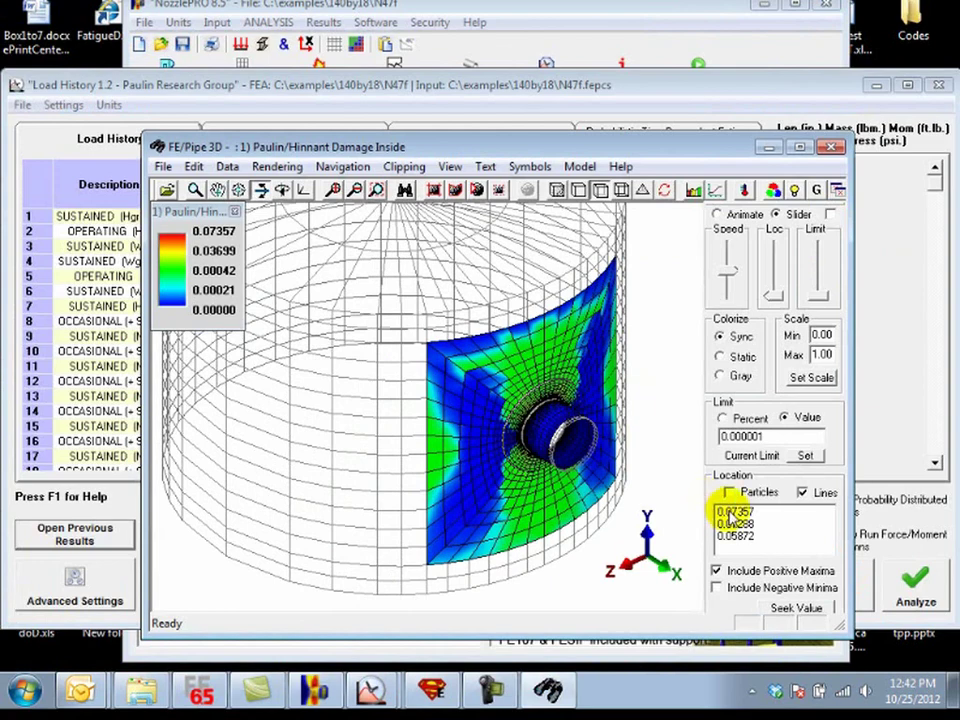
left_click(735, 512)
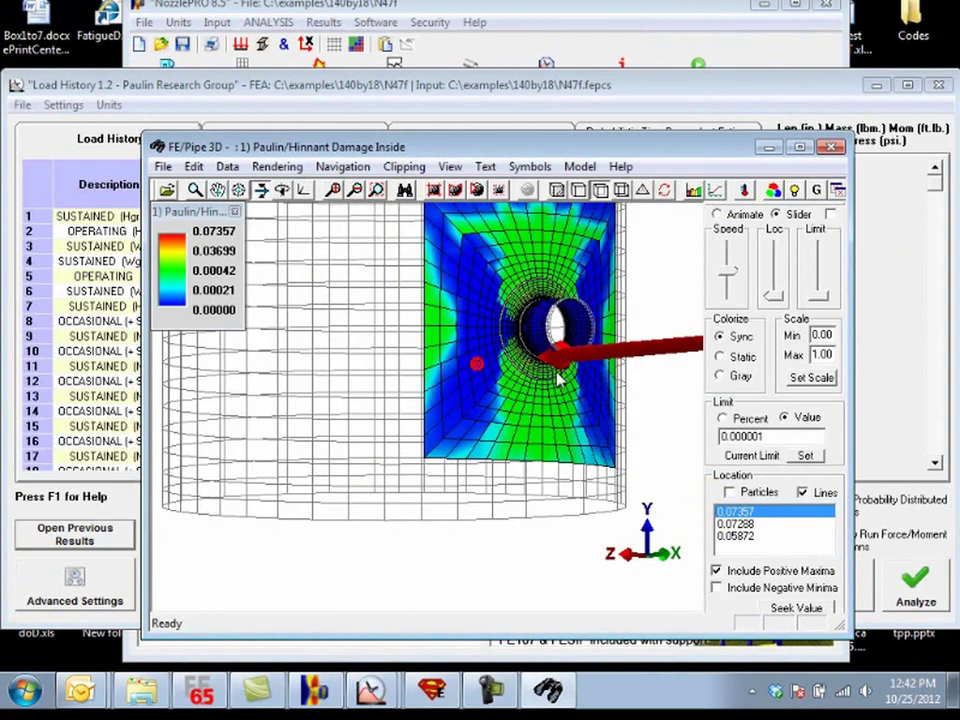
mouse_move(556, 370)
left_mouse_down()
mouse_move(572, 400)
mouse_move(561, 420)
mouse_move(575, 425)
mouse_move(553, 424)
mouse_move(573, 420)
left_mouse_up()
left_click(836, 147)
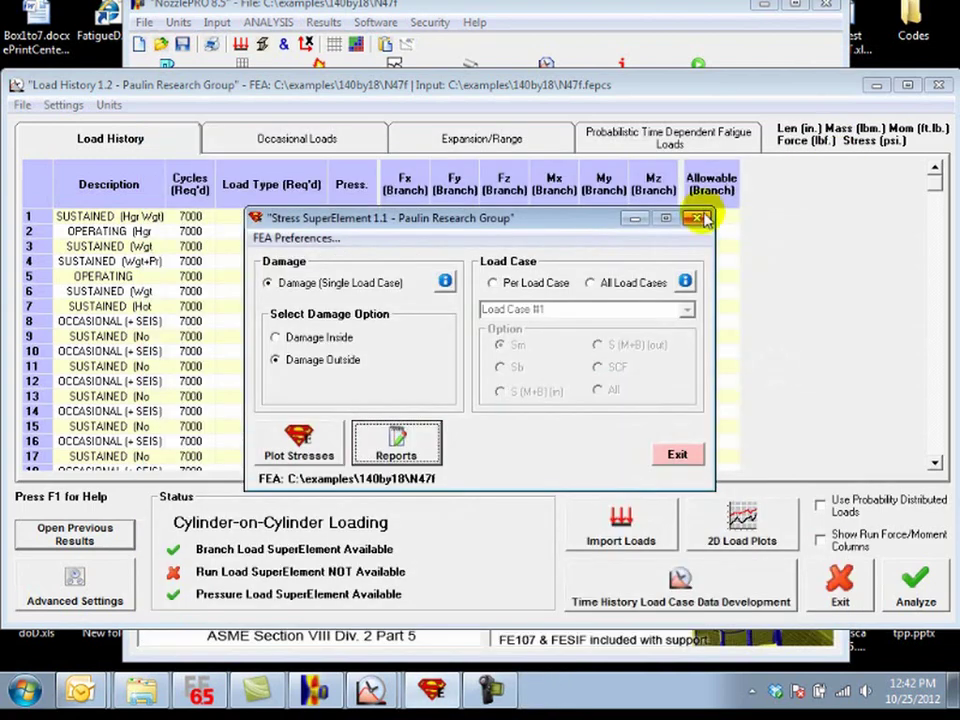
Plot all stress options per load case for Load Case #5
left_click(548, 284)
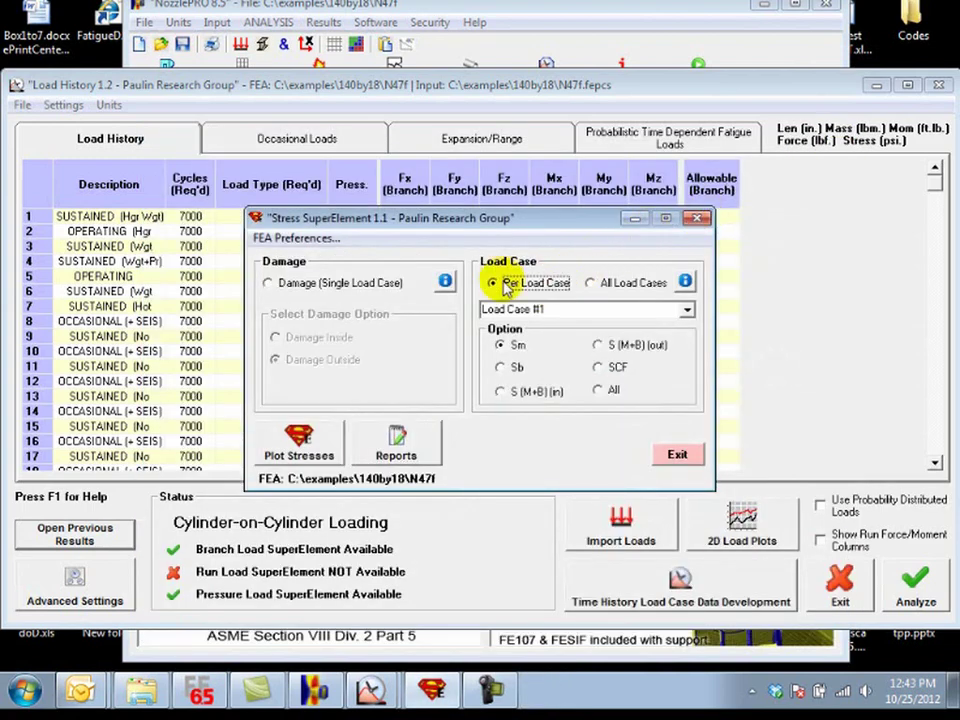
left_click(687, 315)
left_click(611, 377)
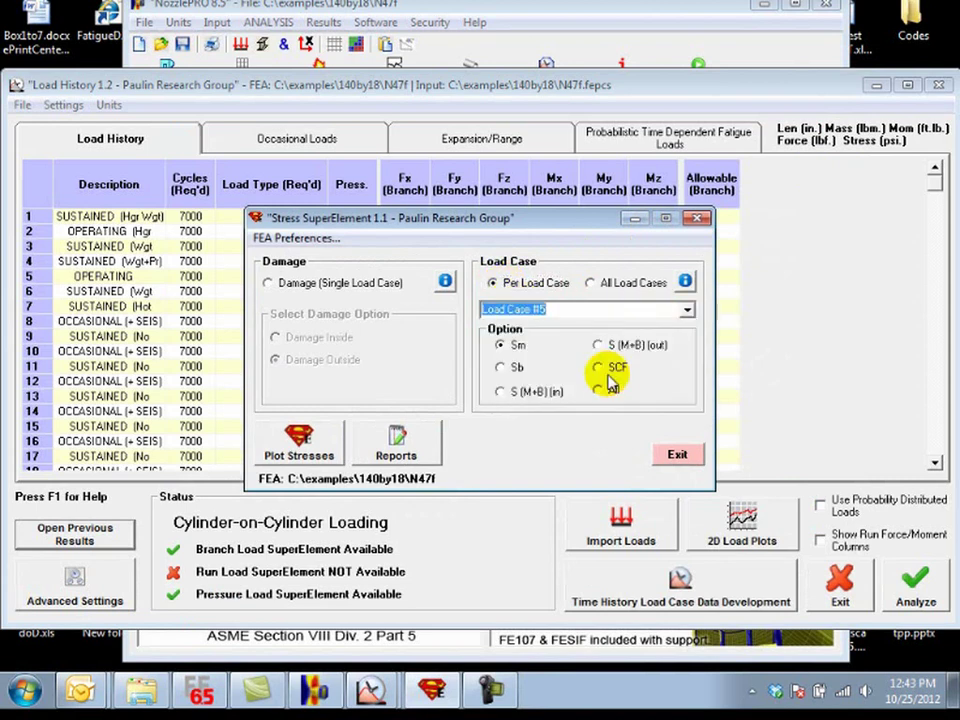
left_click(610, 389)
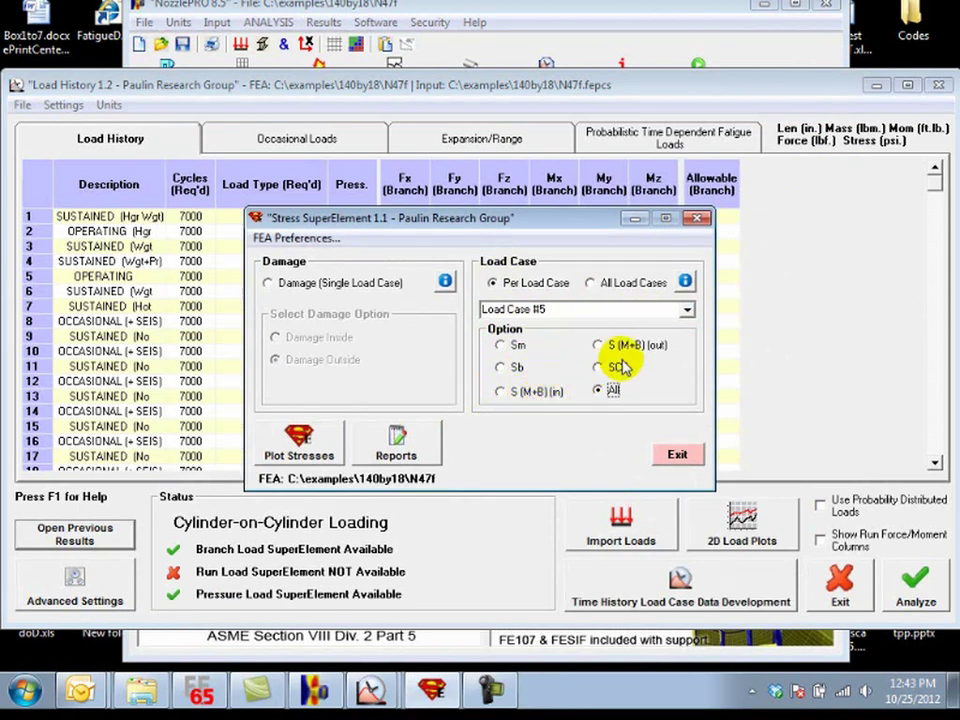
left_click(322, 442)
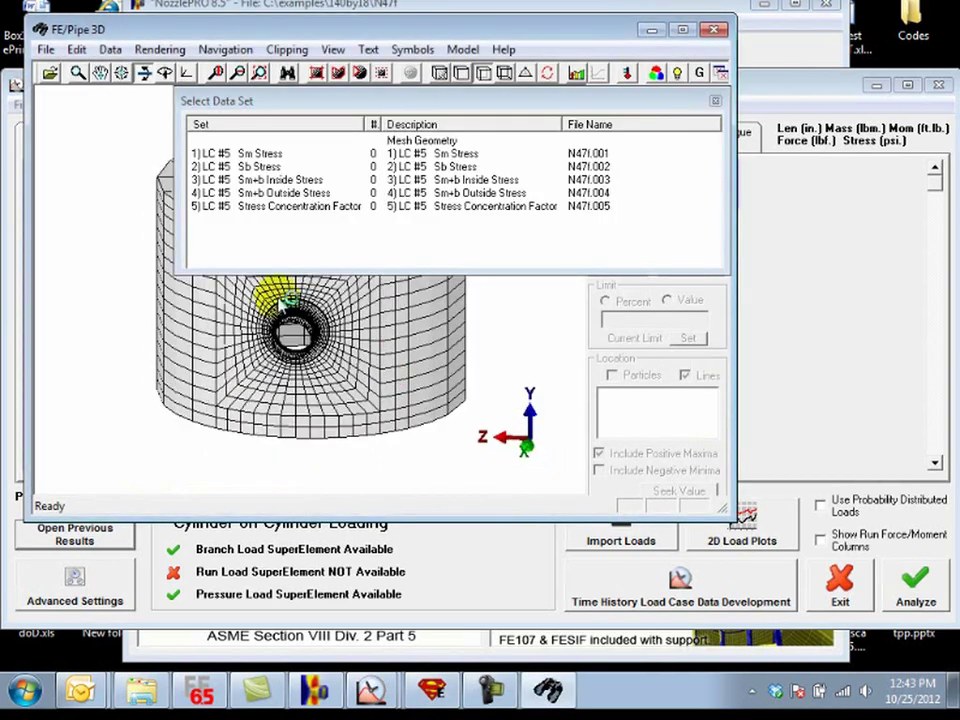
Display the LC #5 Sm+b Outside Stress data set, angle the nozzle into view and close the data set list
left_click(274, 191)
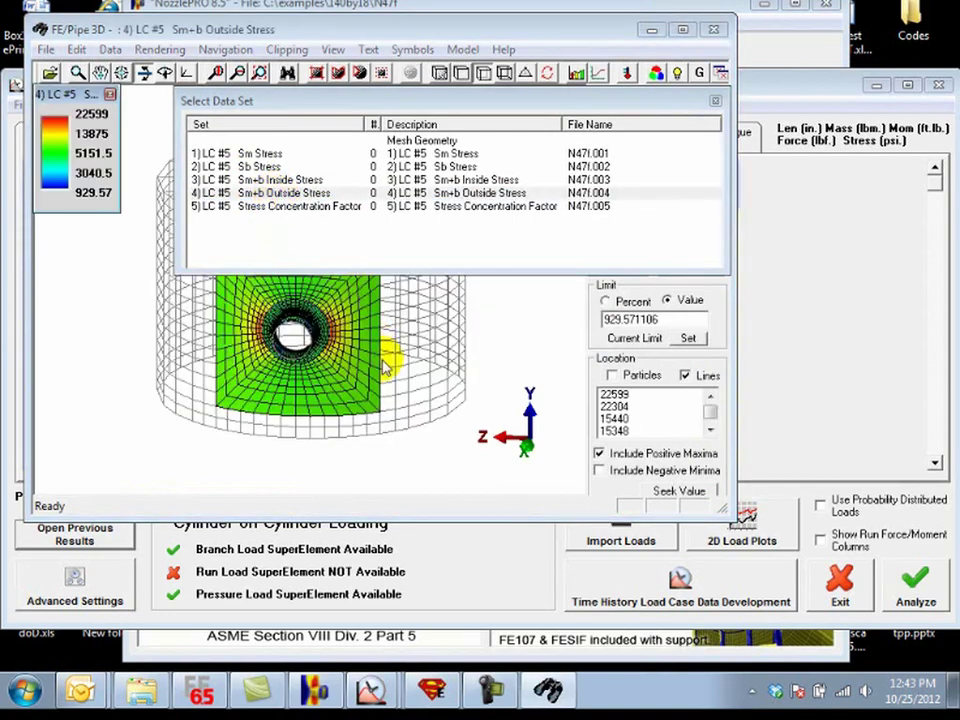
left_click_drag(388, 365, 381, 358)
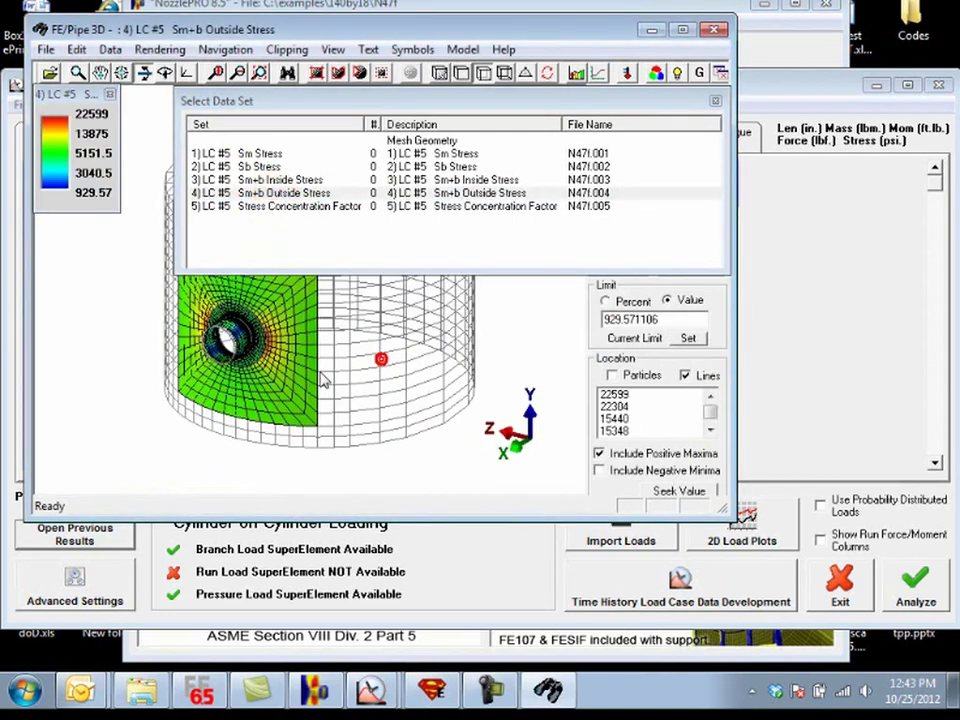
left_click(716, 103)
Locate the highest Sm+b outside stress on the model and examine the nozzle and pad junction up close
left_click(613, 393)
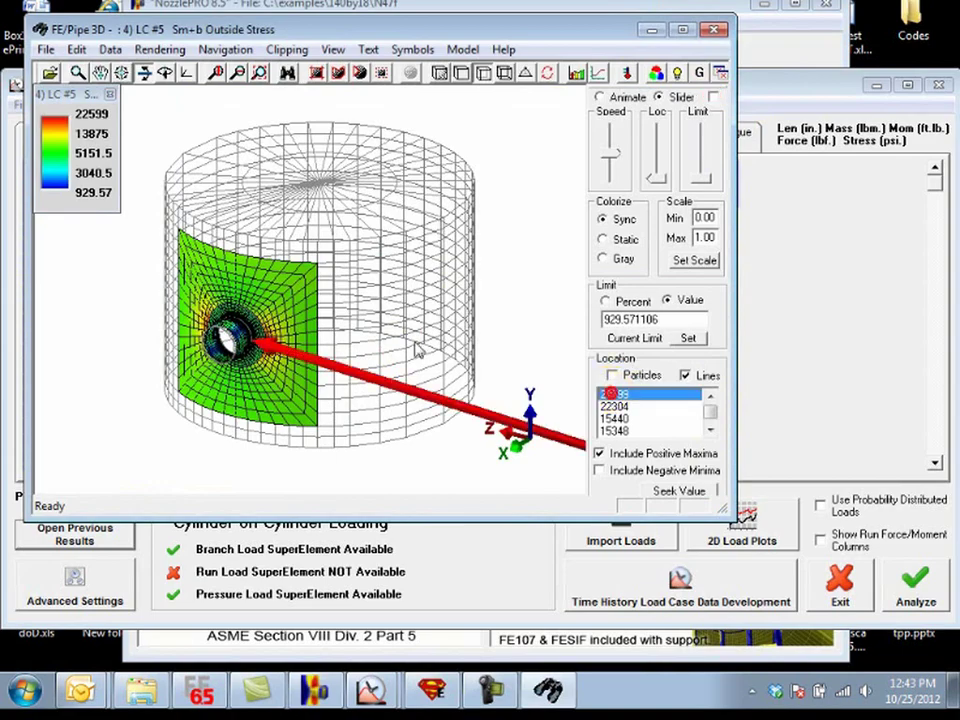
scroll(375, 339, "up", 5)
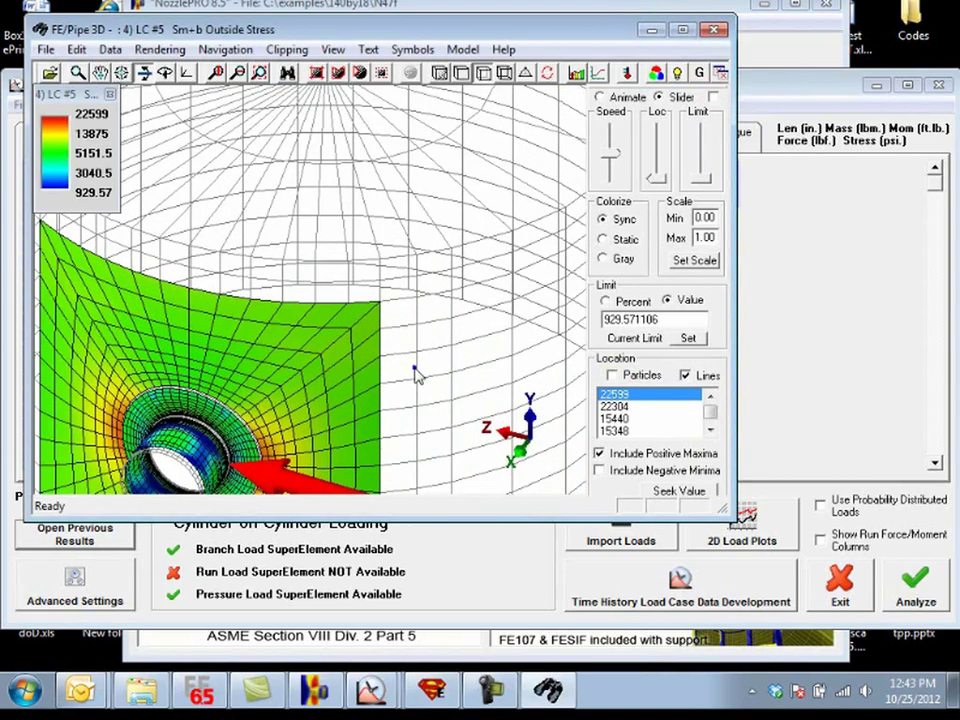
scroll(415, 372, "up", 4)
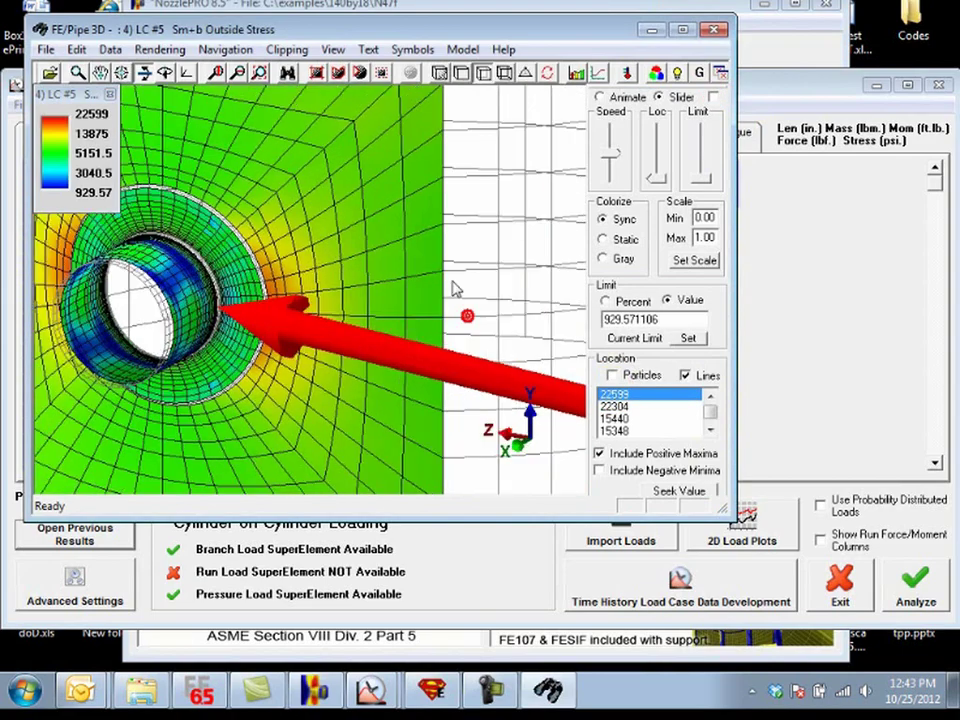
scroll(455, 289, "up", 4)
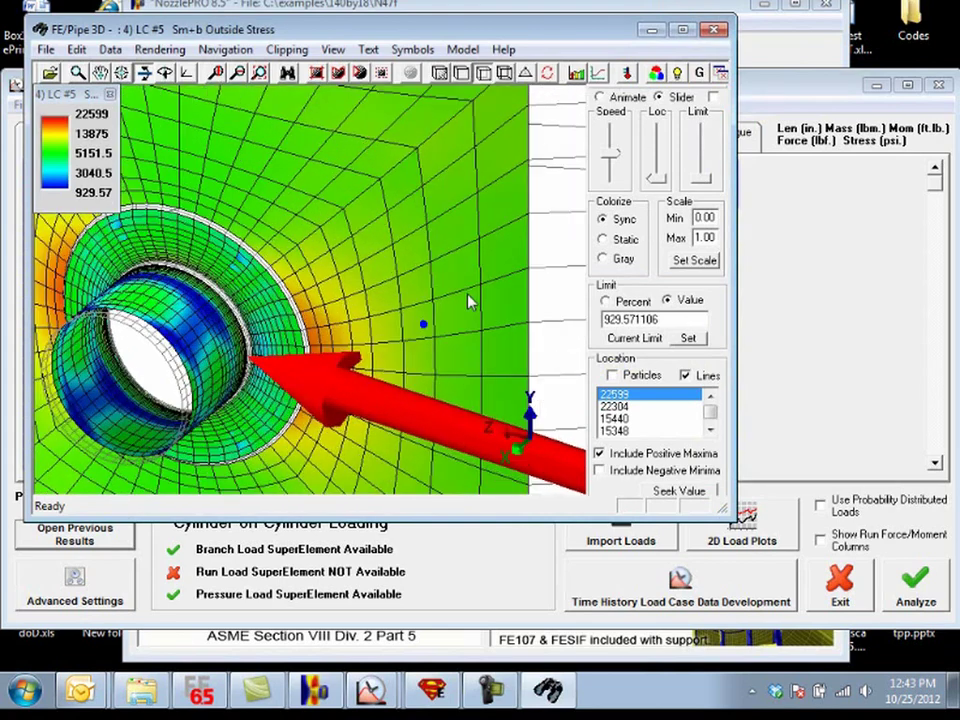
scroll(418, 308, "up", 3)
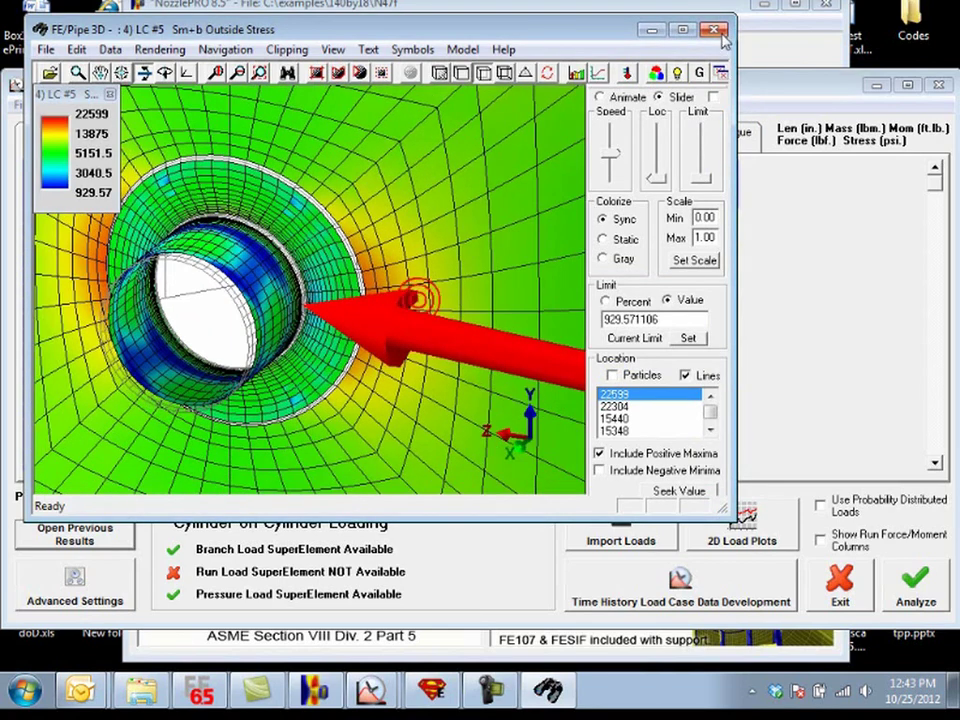
Close the 3D viewer, the stress results window and the load history window
left_click(714, 30)
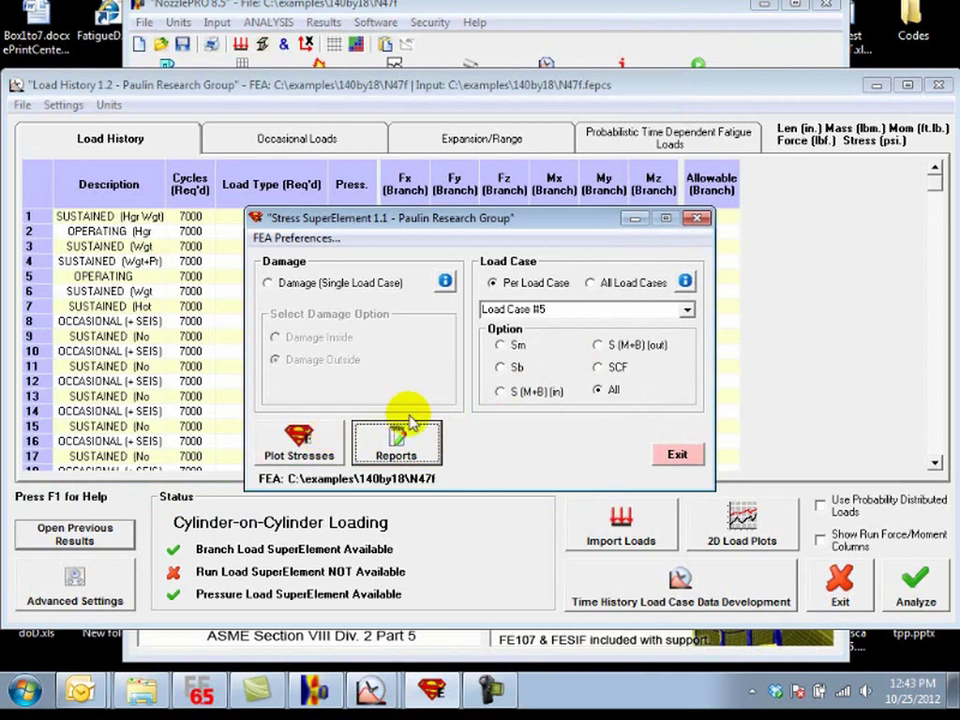
left_click(677, 456)
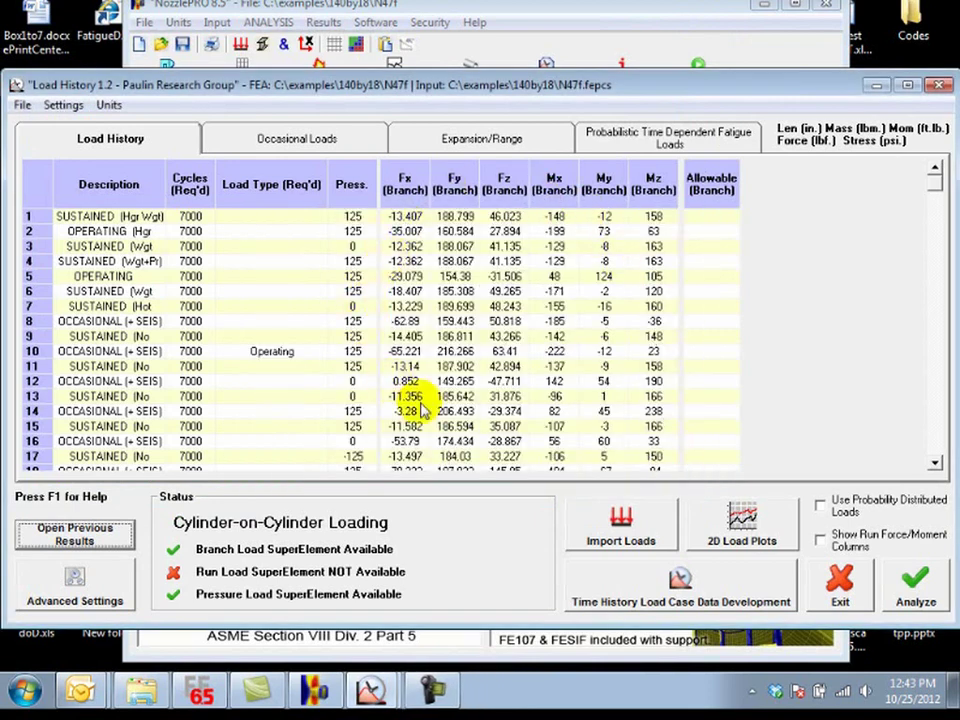
left_click(838, 582)
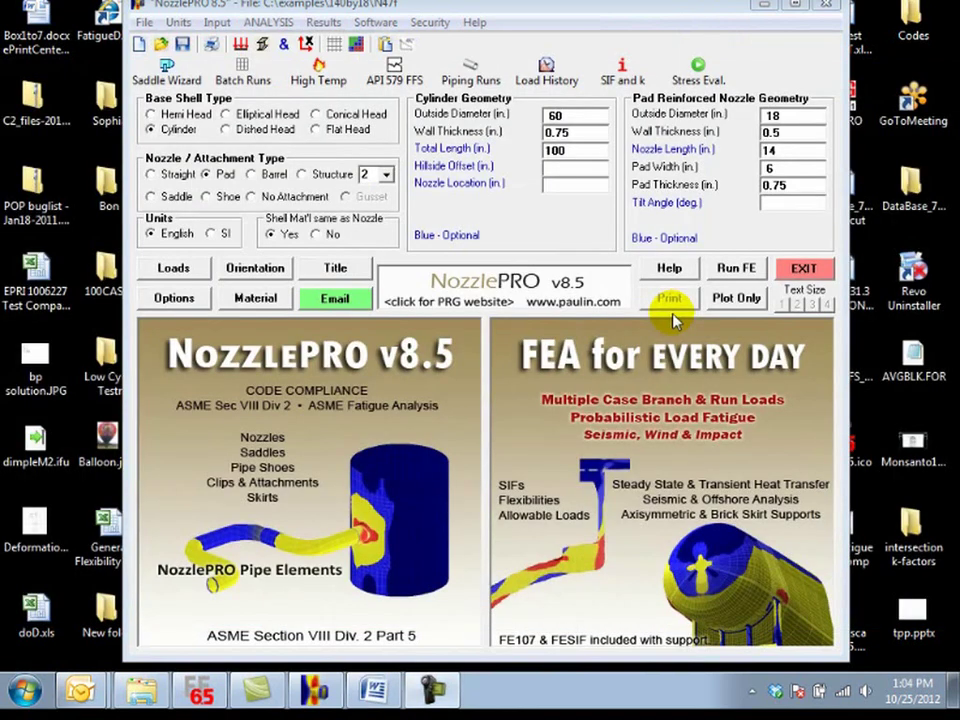
Open the SIF and k tool and compute i, k and K for the 60 in. run with the 18 in. branch
left_click(624, 78)
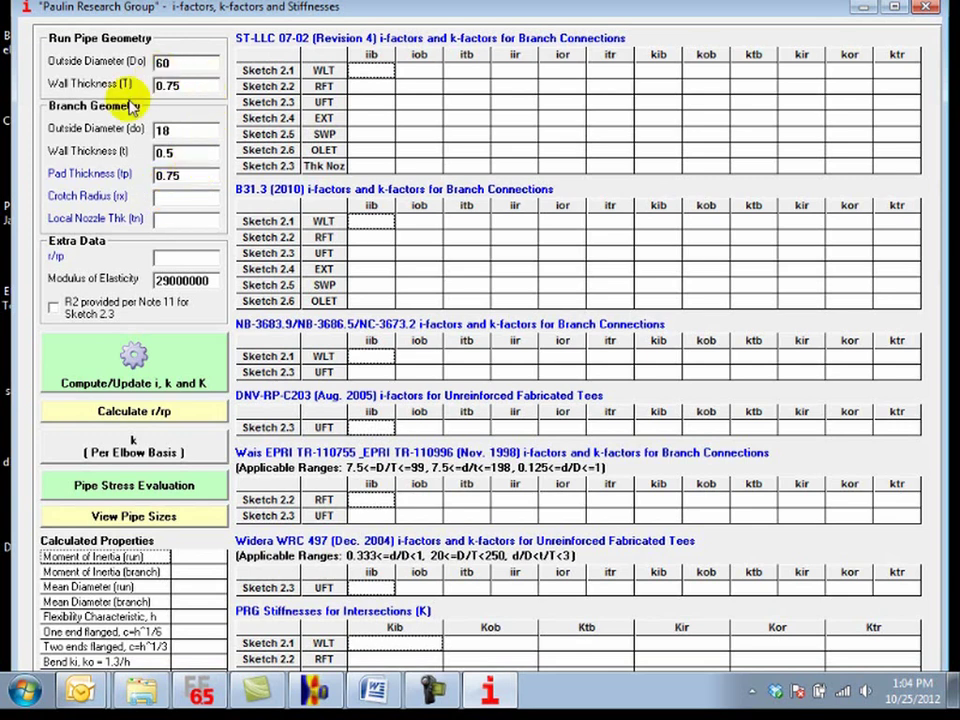
left_click(93, 369)
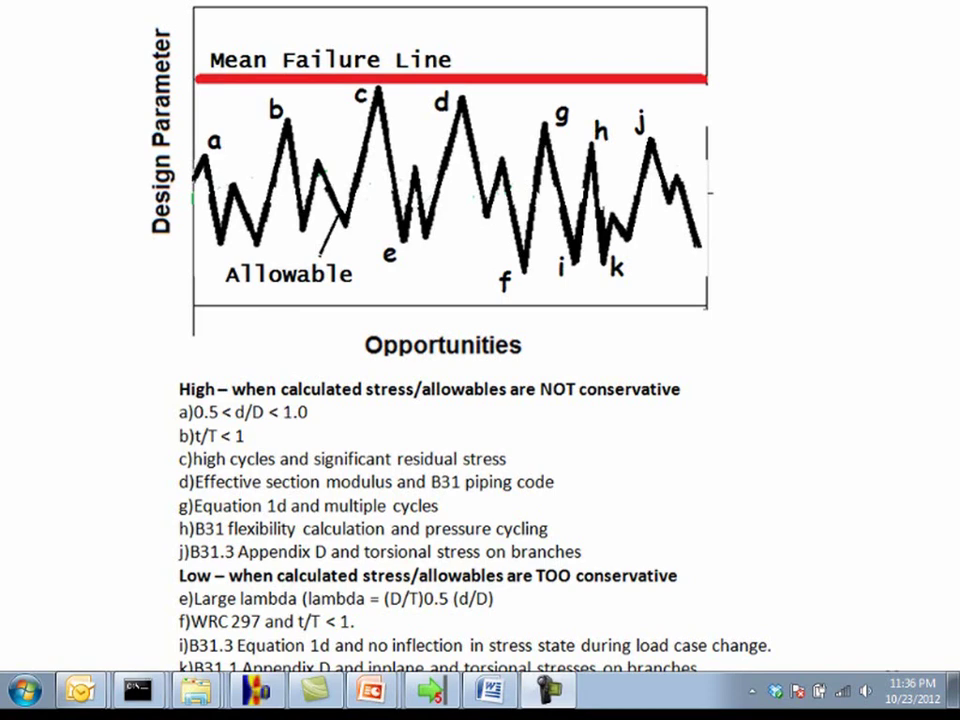
key("Right")
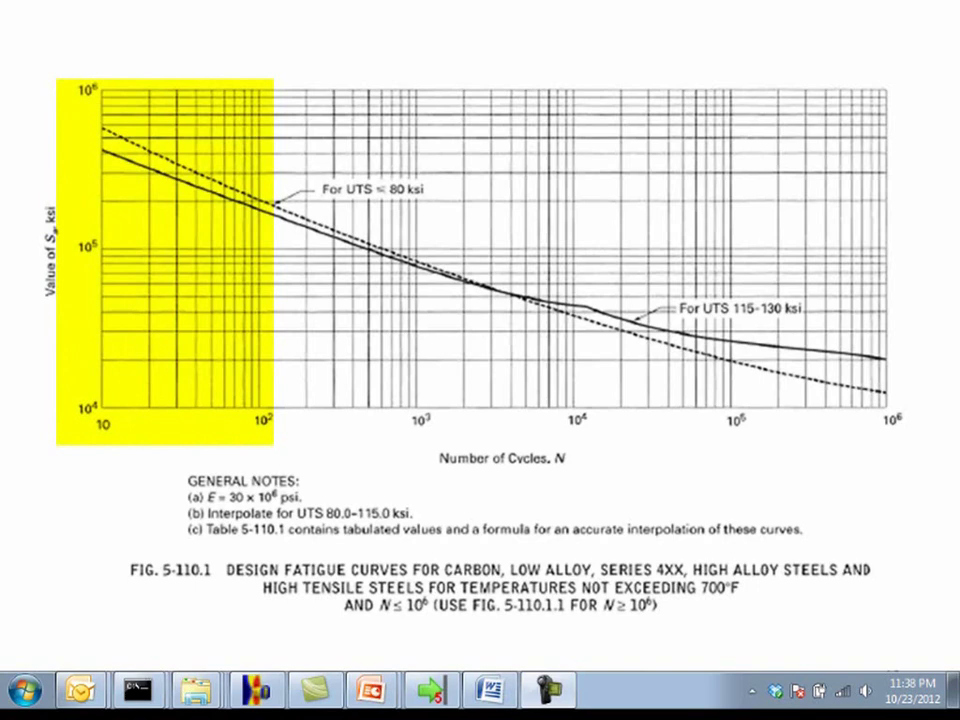
key("Right")
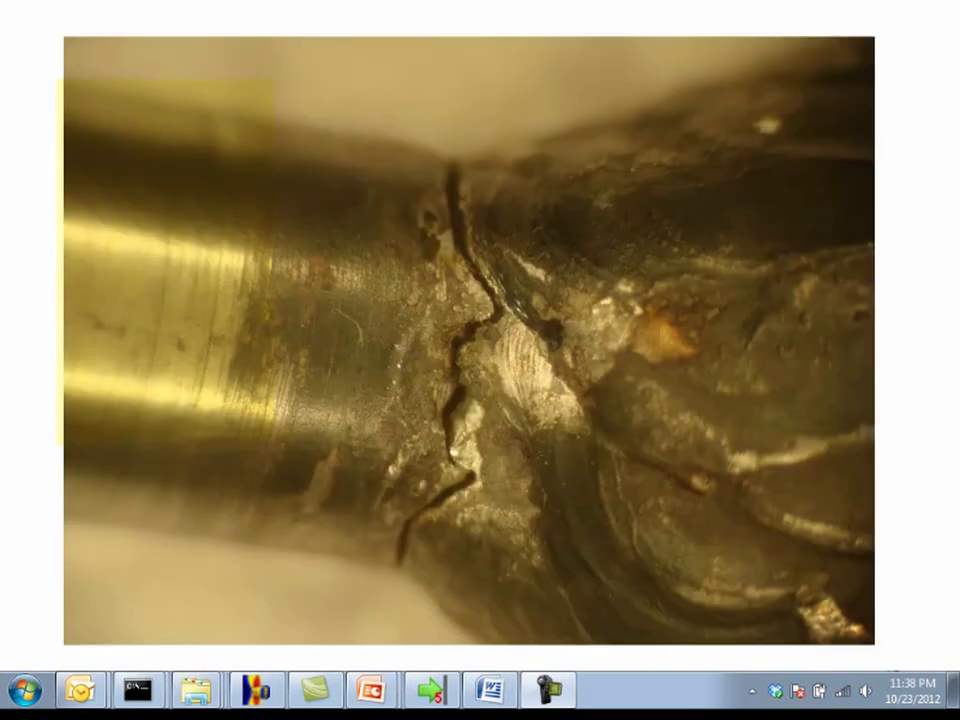